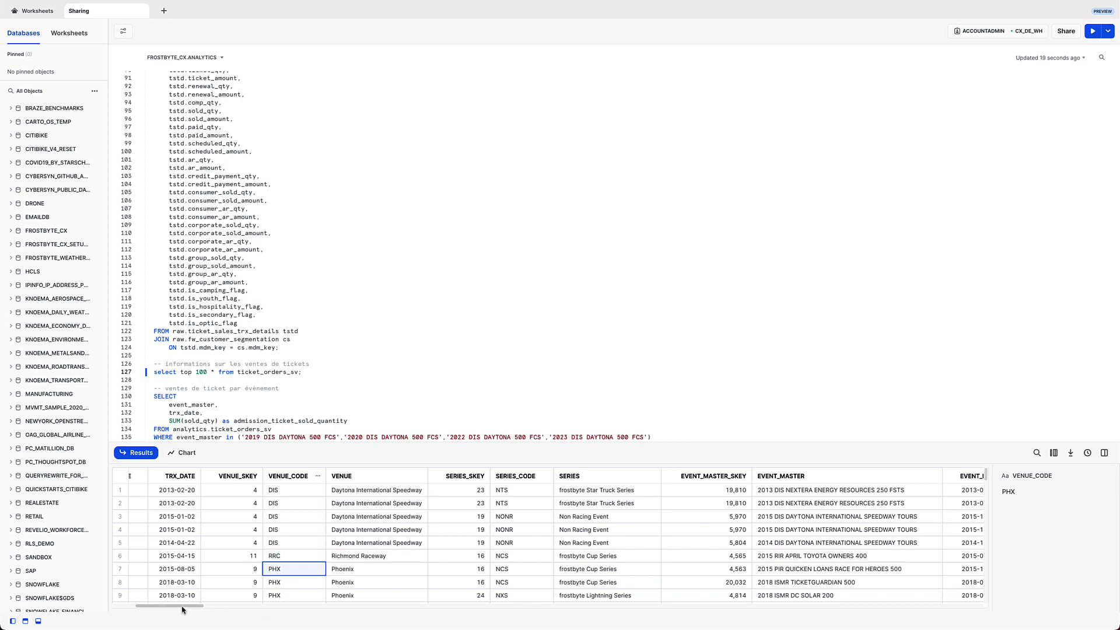
Run the query that sums admission tickets sold per event and transaction date for the Daytona 500 events.
{"action": "left_click_drag", "start_coordinate": [182, 610], "coordinate": [479, 608]}
{"action": "scroll", "coordinate": [283, 376], "scroll_direction": "down", "scroll_amount": 1}
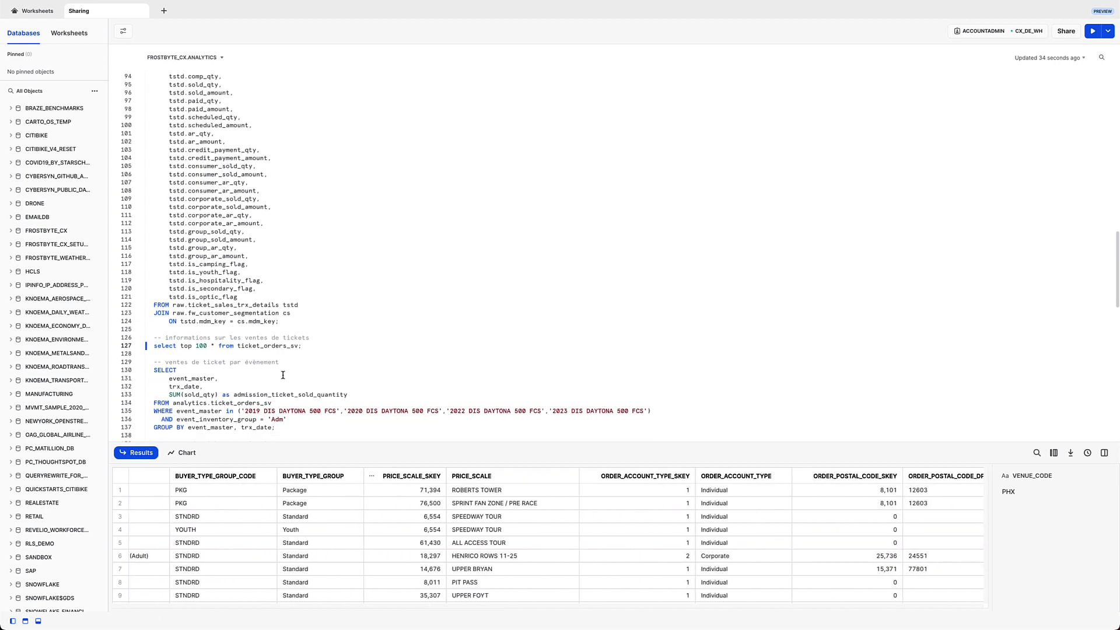
{"action": "scroll", "coordinate": [273, 380], "scroll_direction": "down", "scroll_amount": 3}
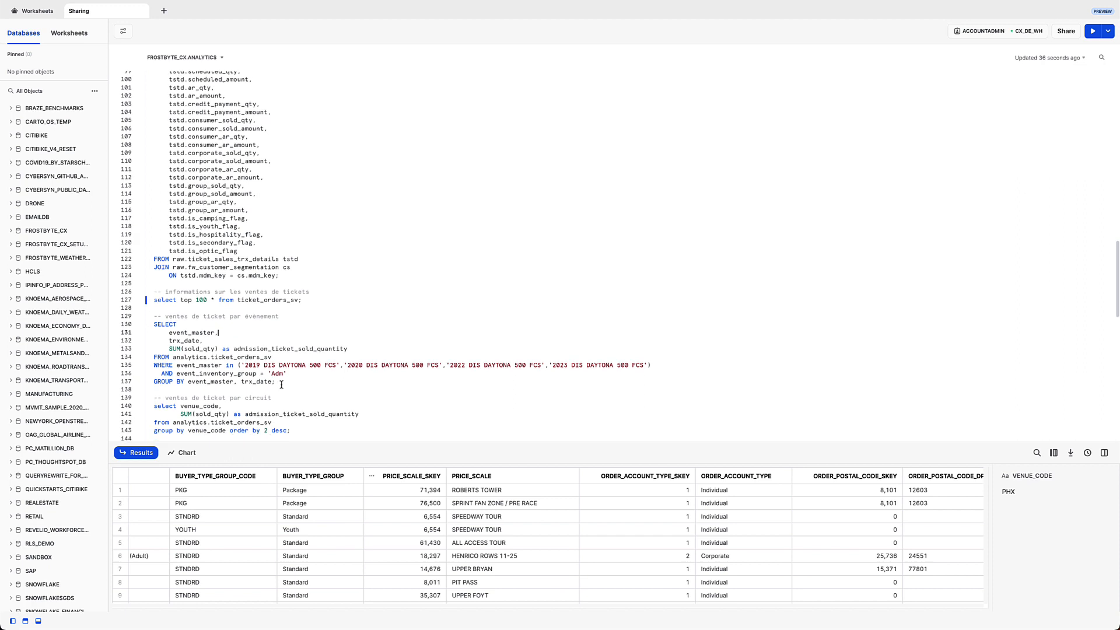
{"action": "key", "text": "ctrl+Return"}
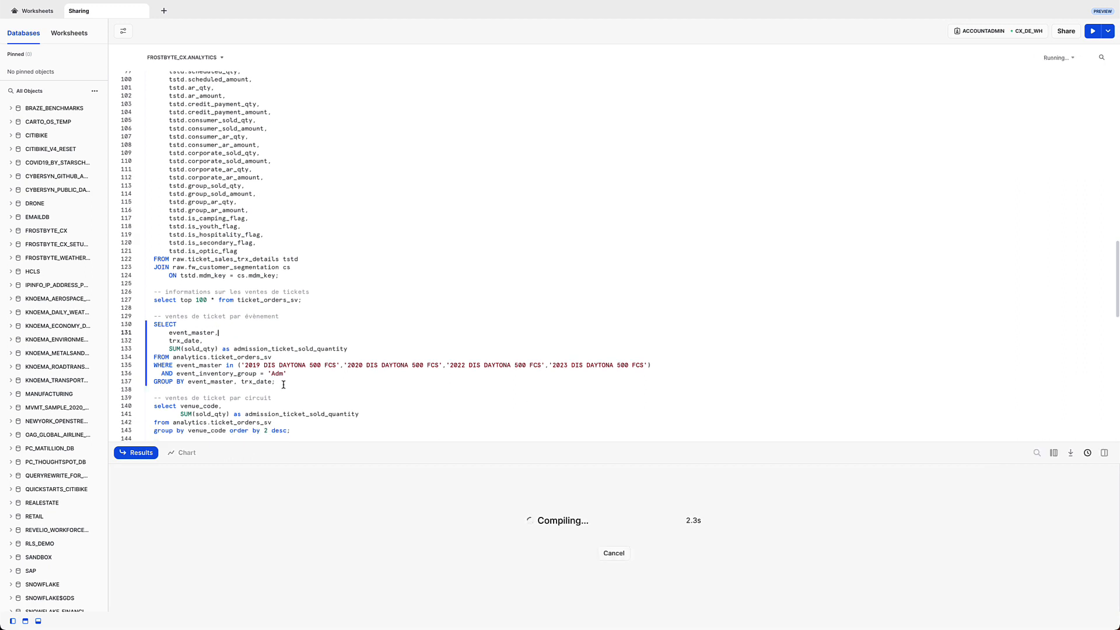
{"action": "scroll", "coordinate": [284, 384], "scroll_direction": "down", "scroll_amount": 1}
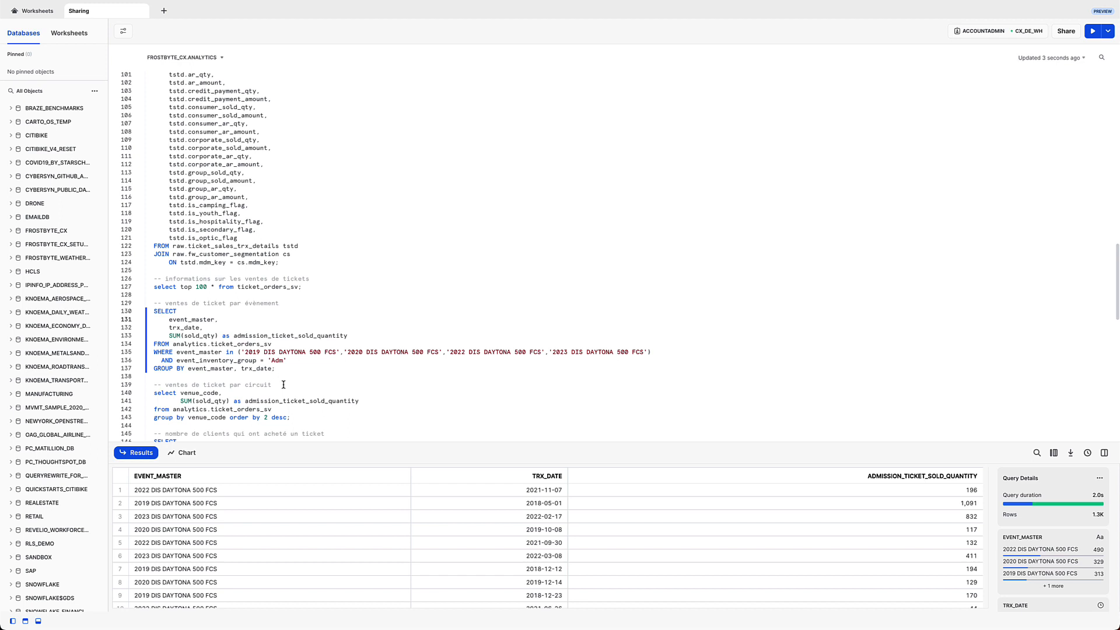
Chart the ticket sales per event as a line chart, enlarge the chart area and add EVENT_MASTER as the series.
{"action": "left_click", "coordinate": [186, 455]}
{"action": "left_click_drag", "start_coordinate": [255, 445], "coordinate": [282, 230]}
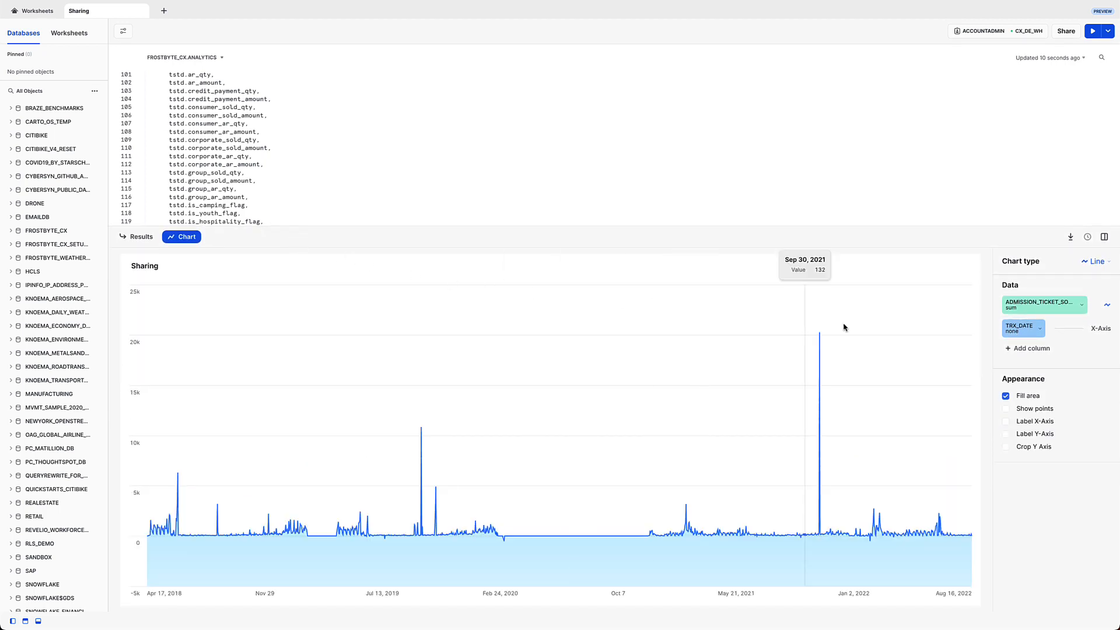
{"action": "left_click", "coordinate": [1022, 350]}
{"action": "left_click", "coordinate": [973, 339]}
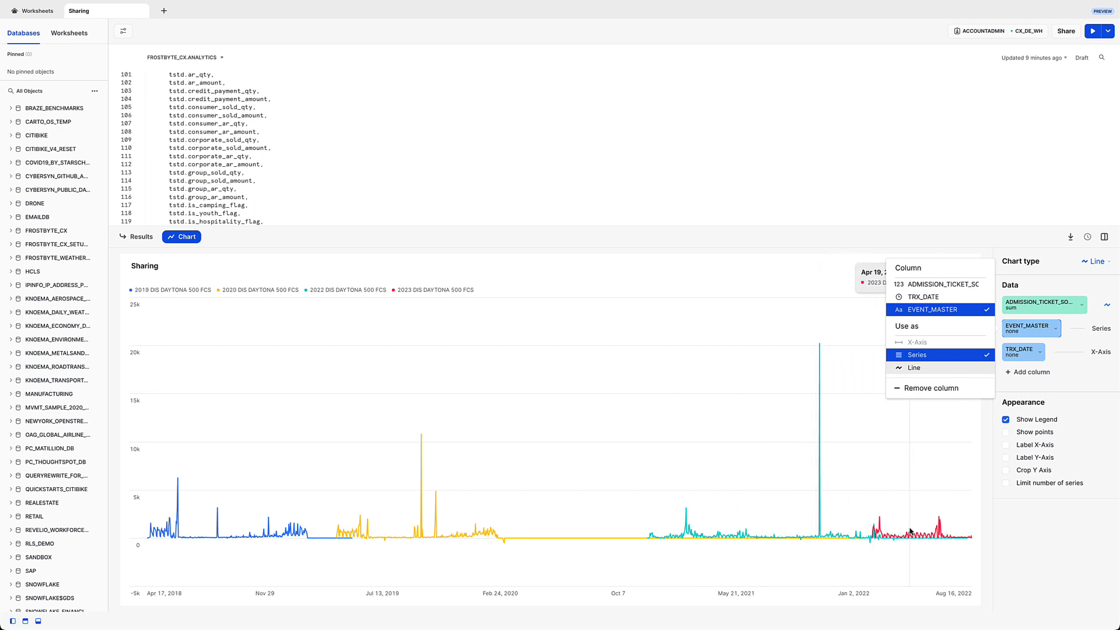
{"action": "left_click", "coordinate": [997, 497]}
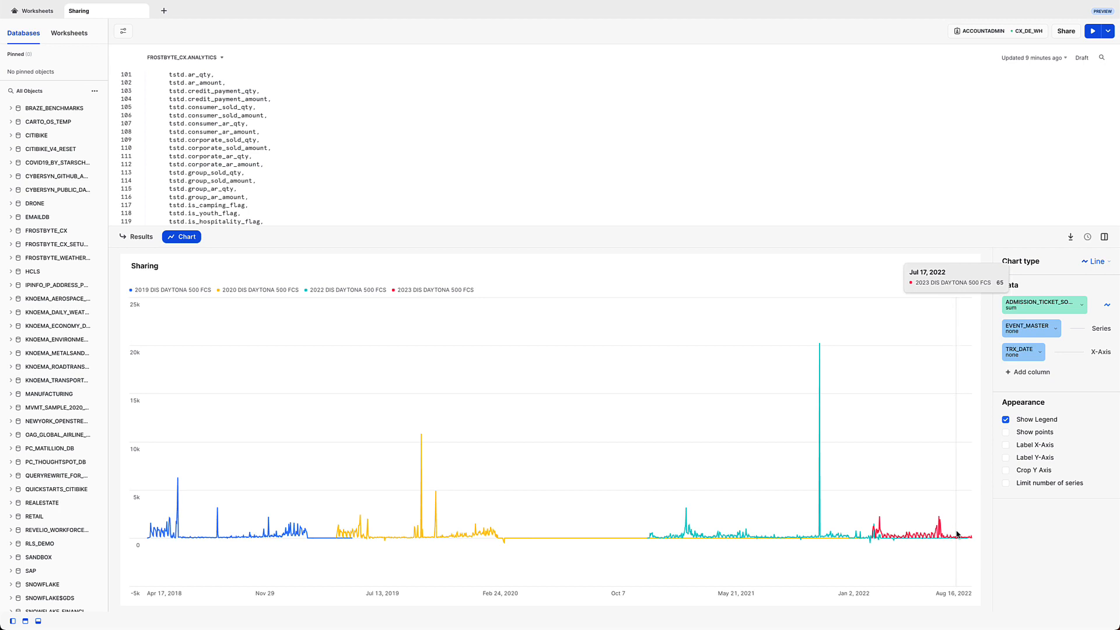
Shrink the chart area, return to the tabular results and run the query for ticket sales per venue code.
{"action": "left_click_drag", "start_coordinate": [500, 228], "coordinate": [500, 516]}
{"action": "left_click", "coordinate": [136, 518]}
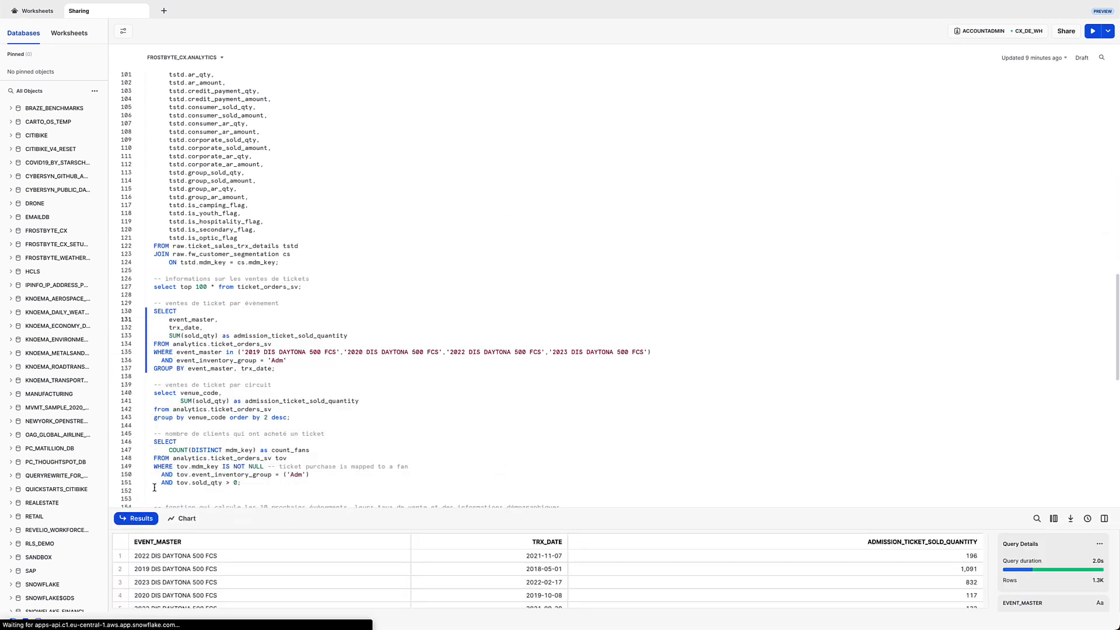
{"action": "key", "text": "ctrl+Return"}
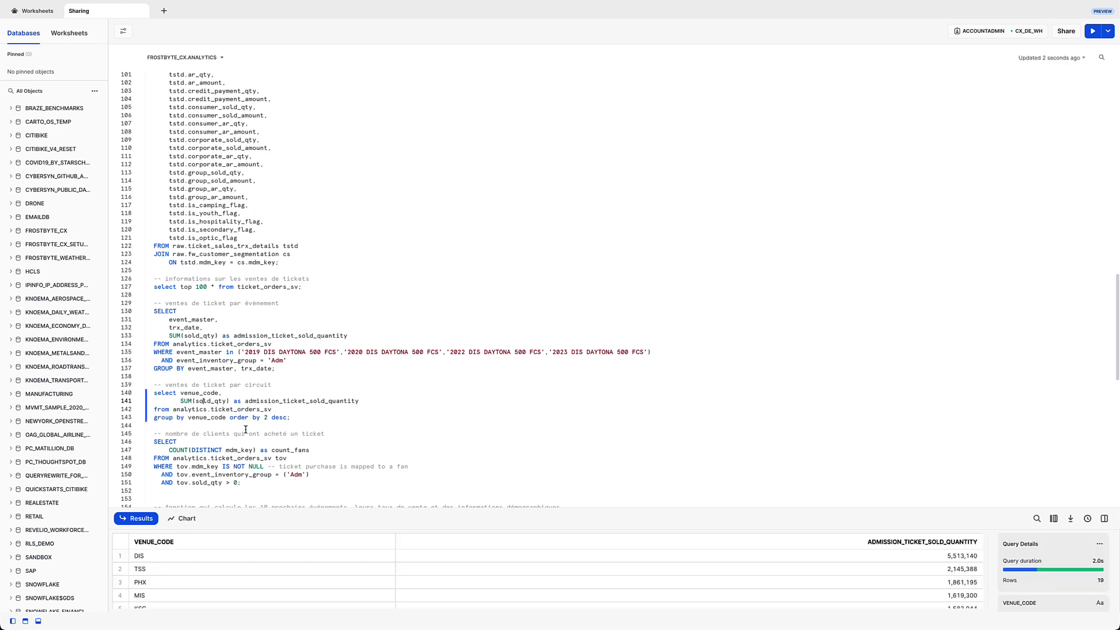
Enlarge the results area slightly and inspect the first four venue codes in the per-circuit sales results.
{"action": "left_click_drag", "start_coordinate": [255, 510], "coordinate": [257, 487]}
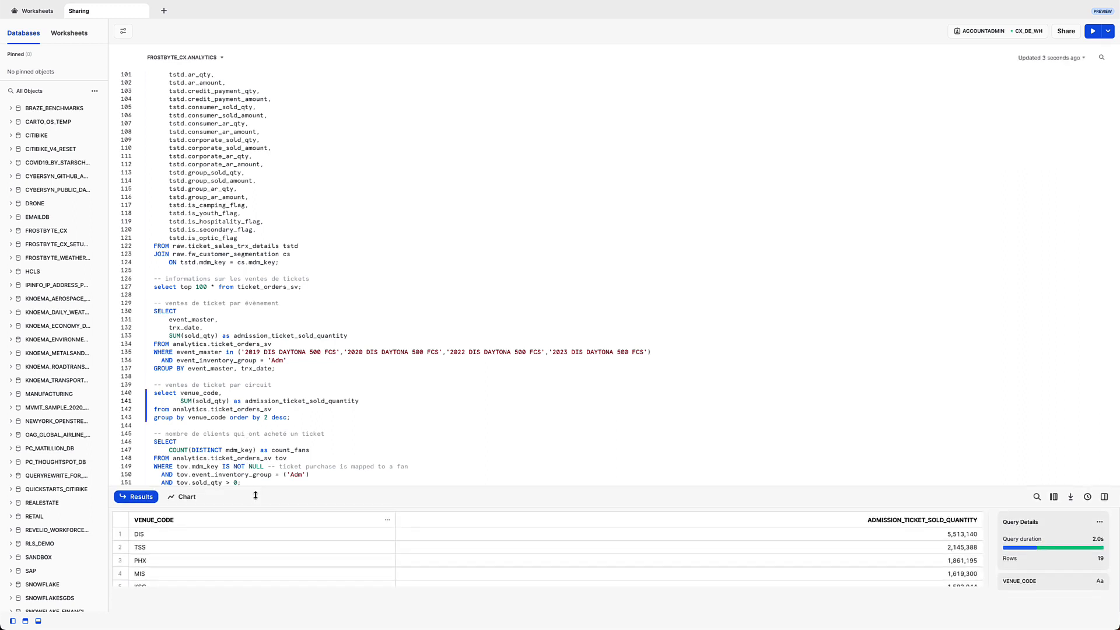
{"action": "left_click", "coordinate": [291, 535]}
{"action": "left_click", "coordinate": [299, 550]}
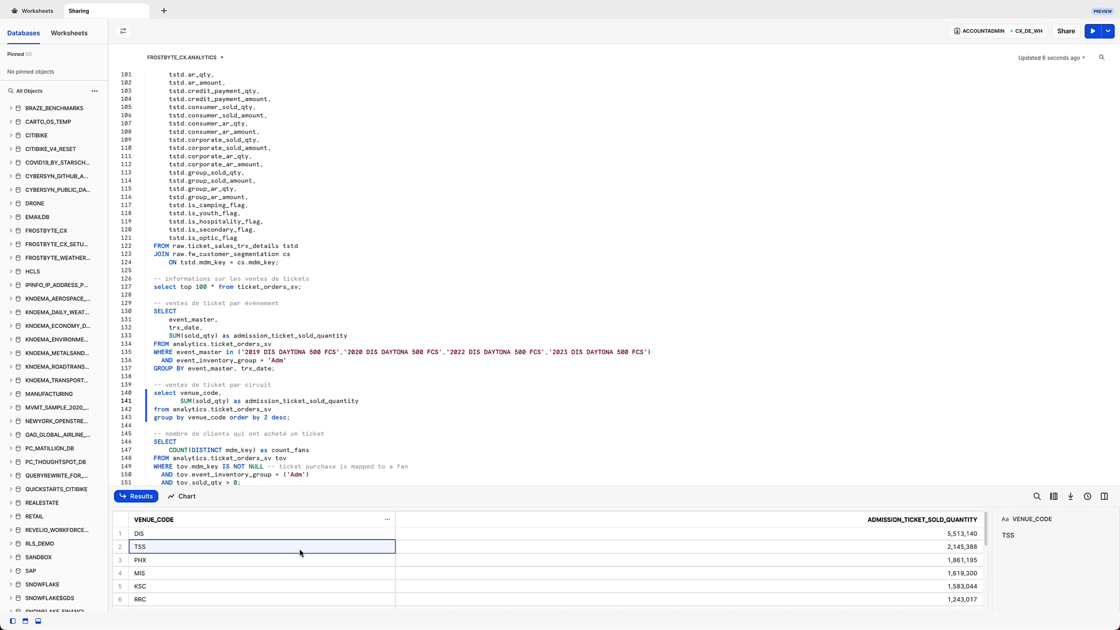
{"action": "left_click", "coordinate": [303, 563]}
{"action": "left_click", "coordinate": [301, 576]}
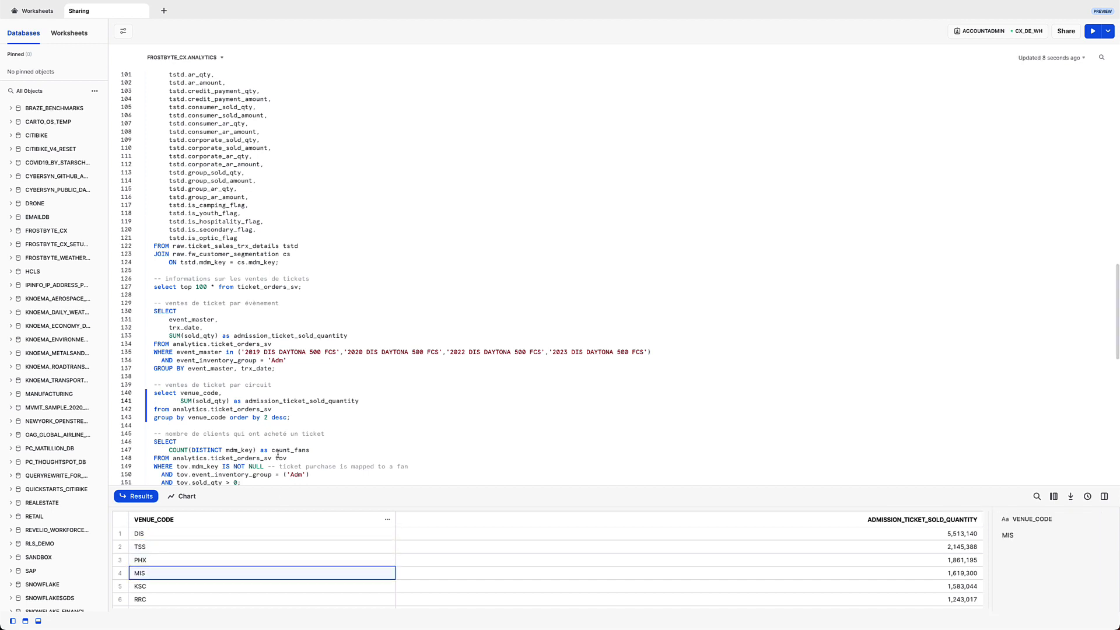
Run the query counting distinct customers who bought an admission ticket and inspect the COUNT_FANS value.
{"action": "scroll", "coordinate": [270, 398], "scroll_direction": "down", "scroll_amount": 3}
{"action": "scroll", "coordinate": [270, 398], "scroll_direction": "down", "scroll_amount": 3}
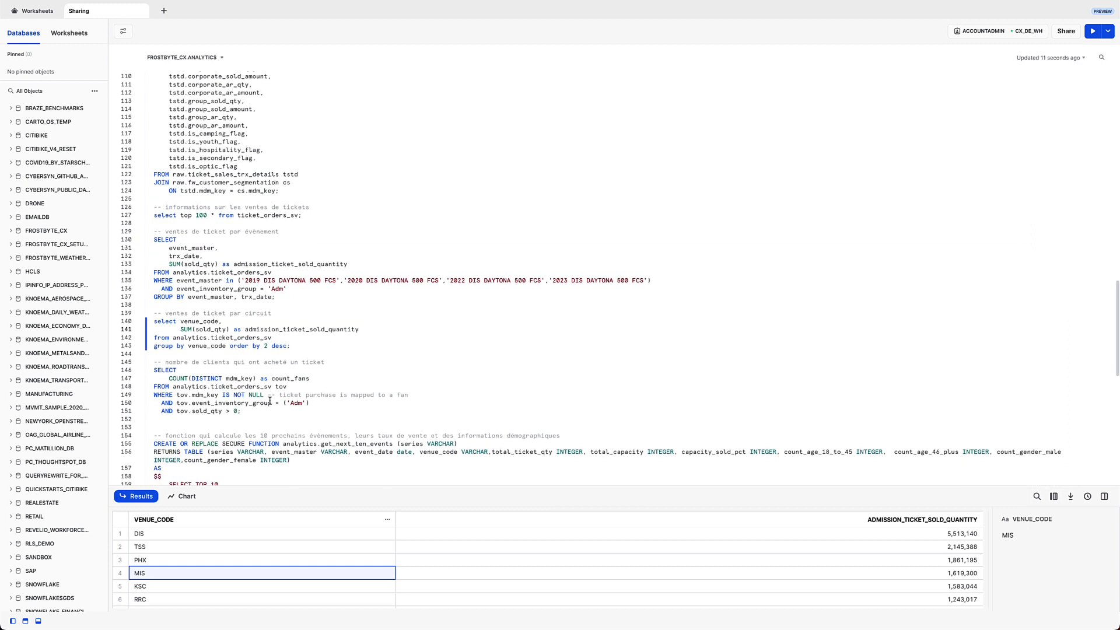
{"action": "key", "text": "ctrl+Return"}
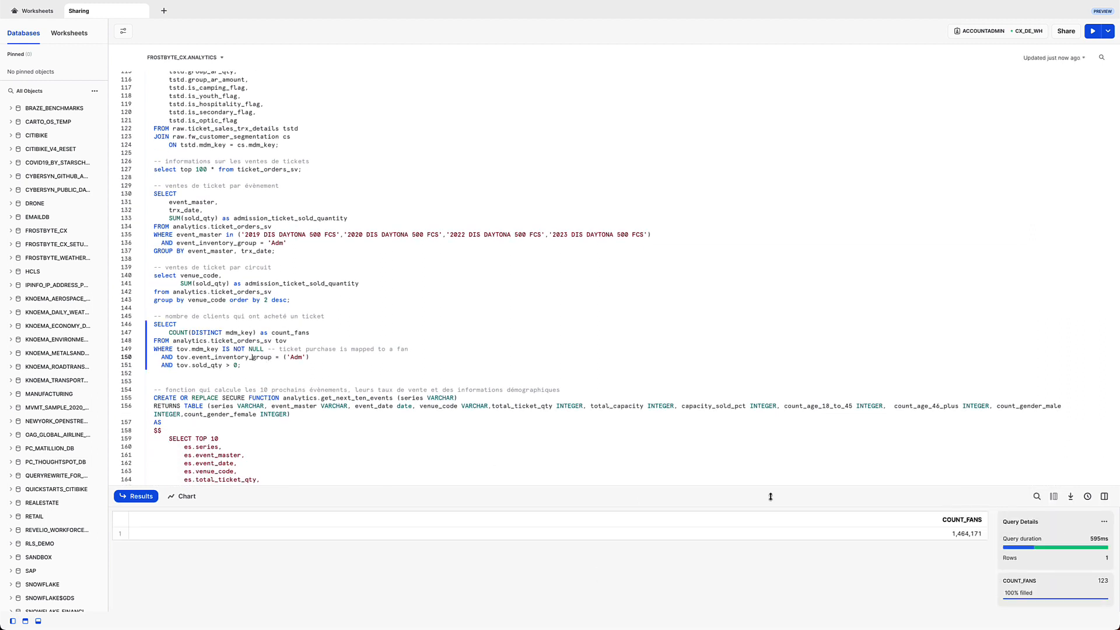
{"action": "left_click", "coordinate": [958, 533]}
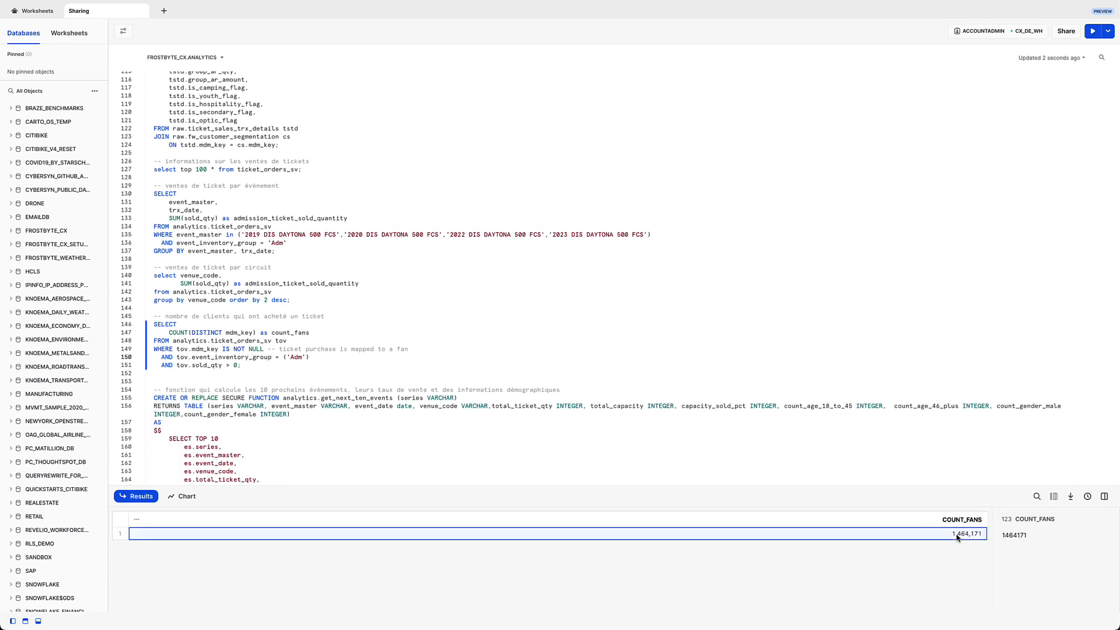
Create the secure function analytics.get_next_ten_events by running its CREATE OR REPLACE statement.
{"action": "left_click", "coordinate": [318, 375]}
{"action": "scroll", "coordinate": [318, 379], "scroll_direction": "down", "scroll_amount": 8}
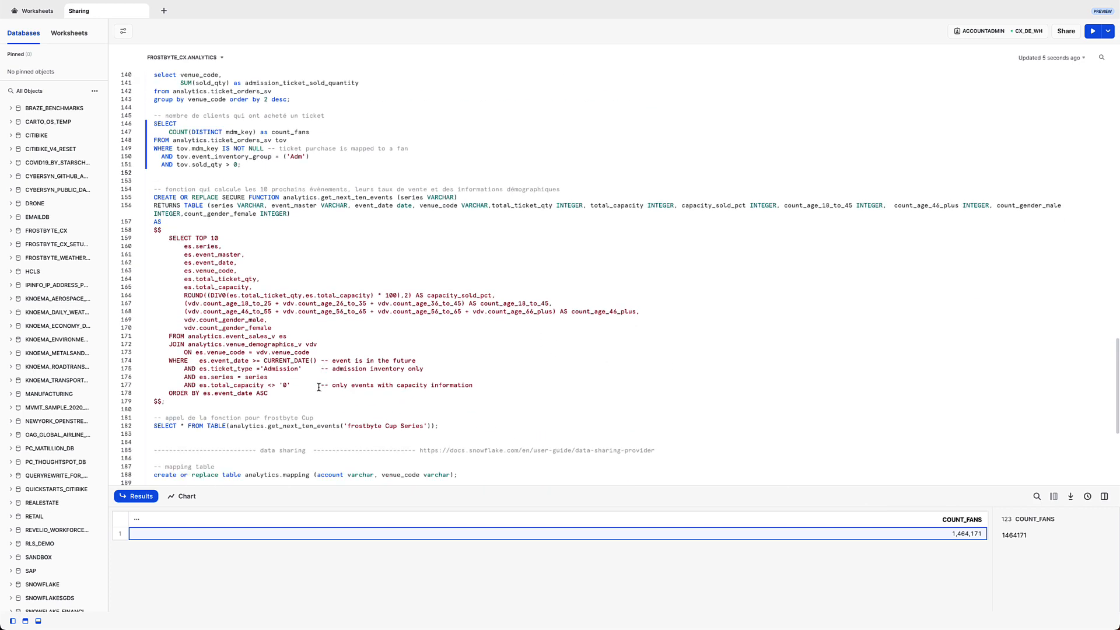
{"action": "scroll", "coordinate": [319, 388], "scroll_direction": "down", "scroll_amount": 2}
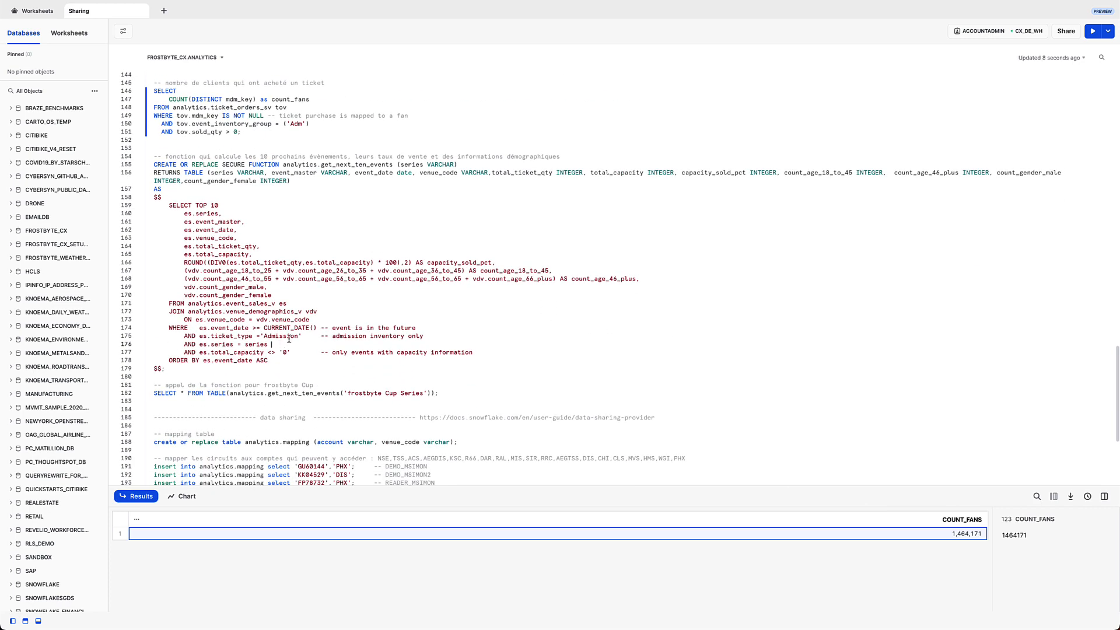
{"action": "key", "text": "ctrl+Return"}
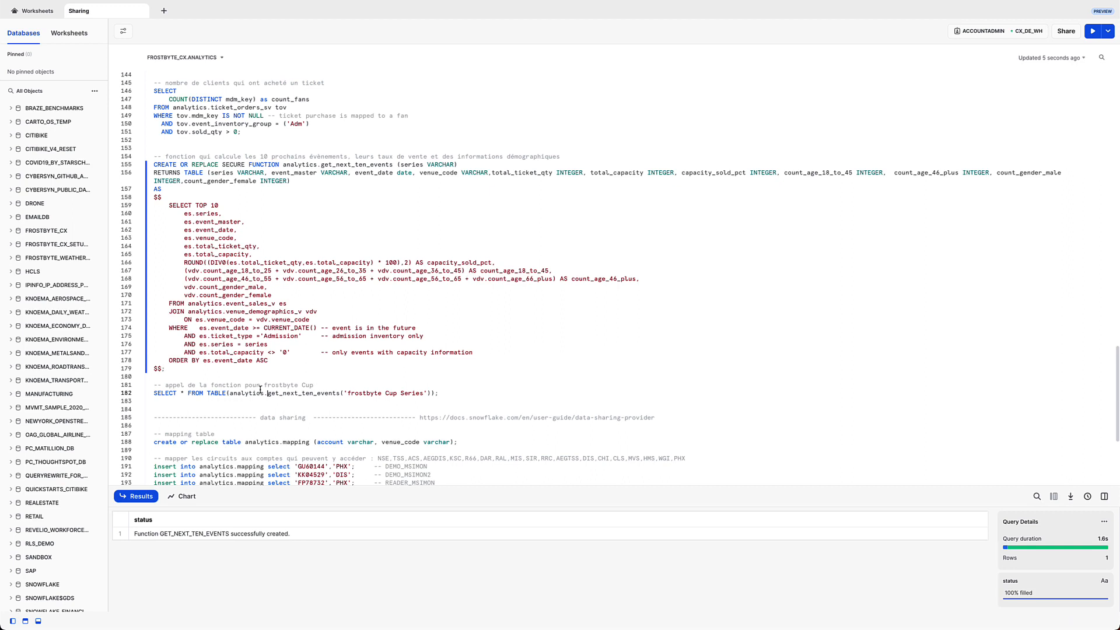
Call get_next_ten_events for 'frostbyte Cup Series' and review the SERIES and VENUE_CODE columns of the result.
{"action": "key", "text": "ctrl+Return"}
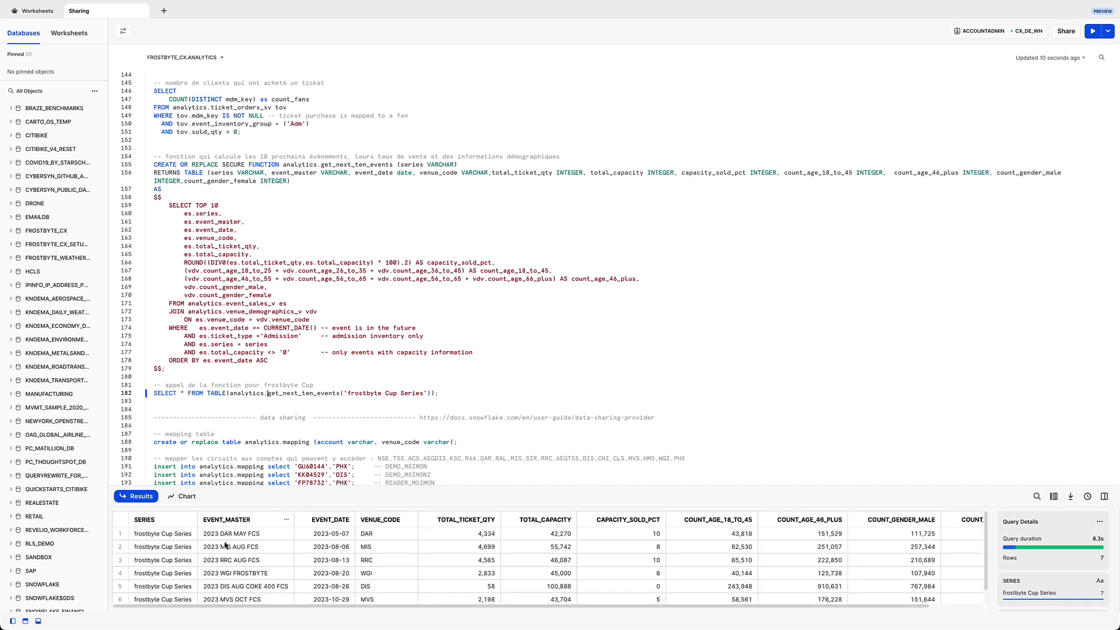
{"action": "left_click", "coordinate": [173, 538]}
{"action": "key", "text": "Down"}
{"action": "key", "text": "Down"}
{"action": "key", "text": "Down"}
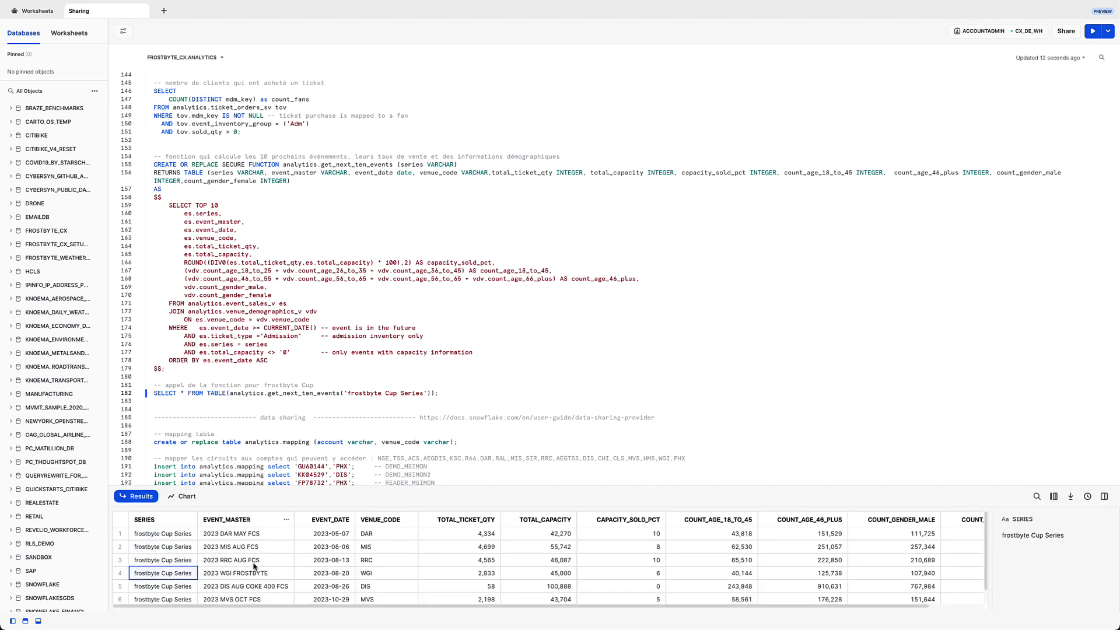
{"action": "left_click", "coordinate": [380, 536]}
{"action": "key", "text": "Down"}
{"action": "key", "text": "Down"}
{"action": "key", "text": "Down"}
{"action": "key", "text": "Down"}
{"action": "key", "text": "Down"}
{"action": "key", "text": "Down"}
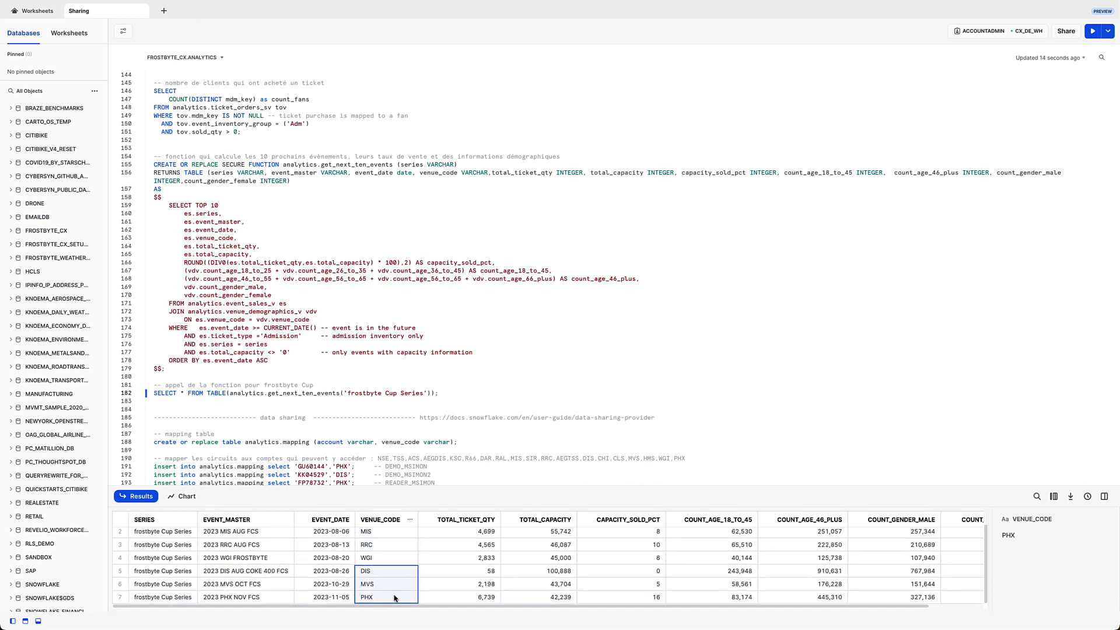
Enlarge the results area and examine the ticket quantity, total capacity, capacity sold percentage and demographic columns.
{"action": "left_click_drag", "start_coordinate": [393, 490], "coordinate": [398, 450]}
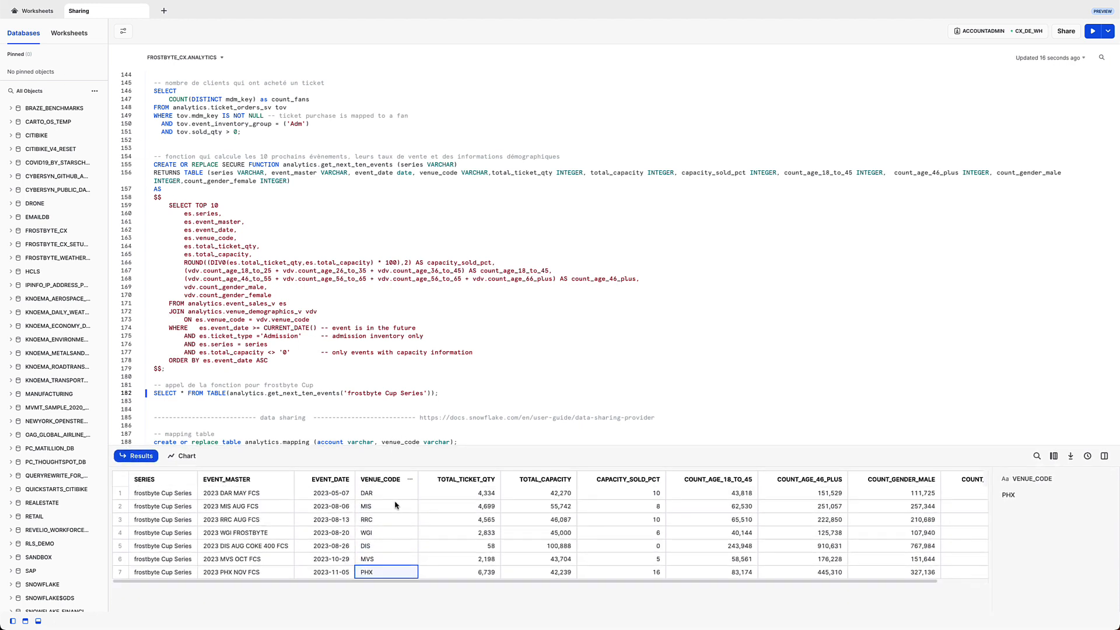
{"action": "left_click", "coordinate": [479, 495]}
{"action": "left_click", "coordinate": [554, 495]}
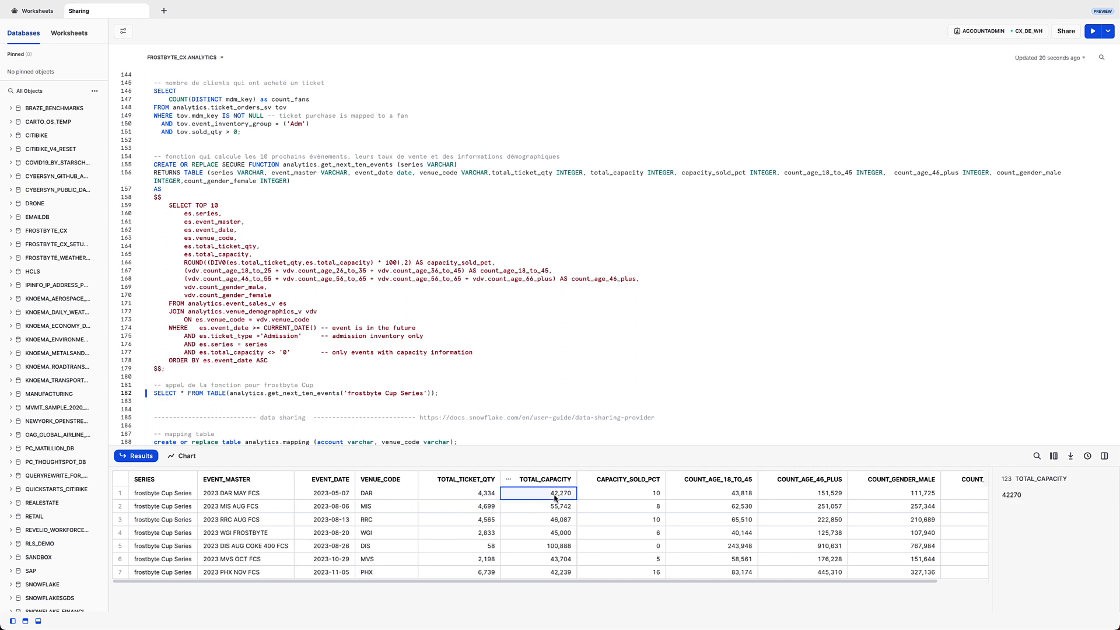
{"action": "left_click", "coordinate": [602, 497]}
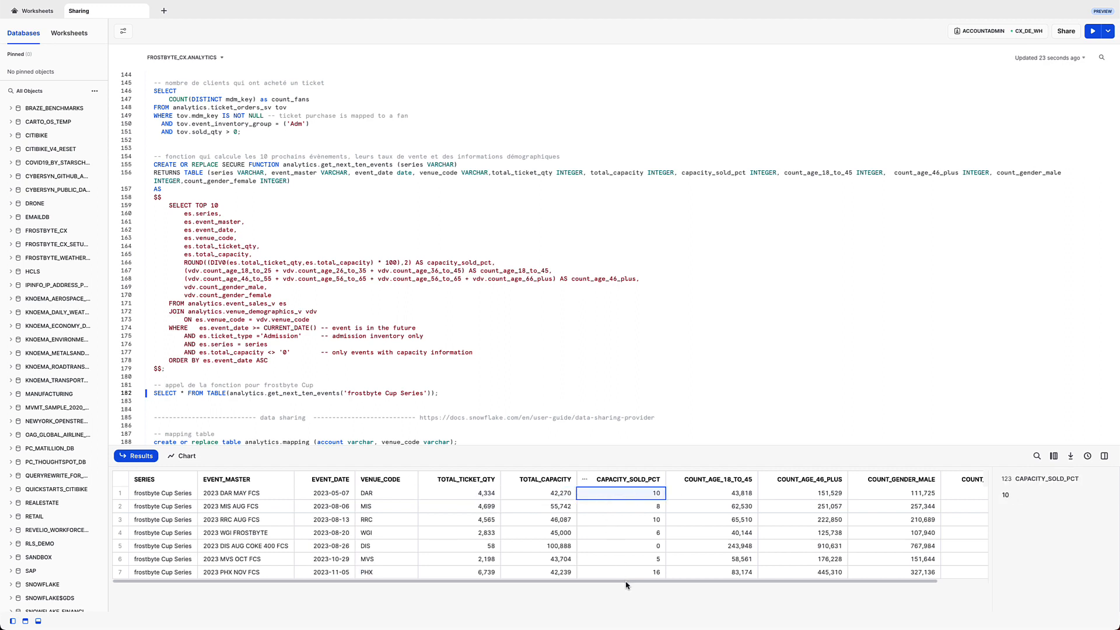
{"action": "scroll", "coordinate": [629, 586], "scroll_direction": "right", "scroll_amount": 3}
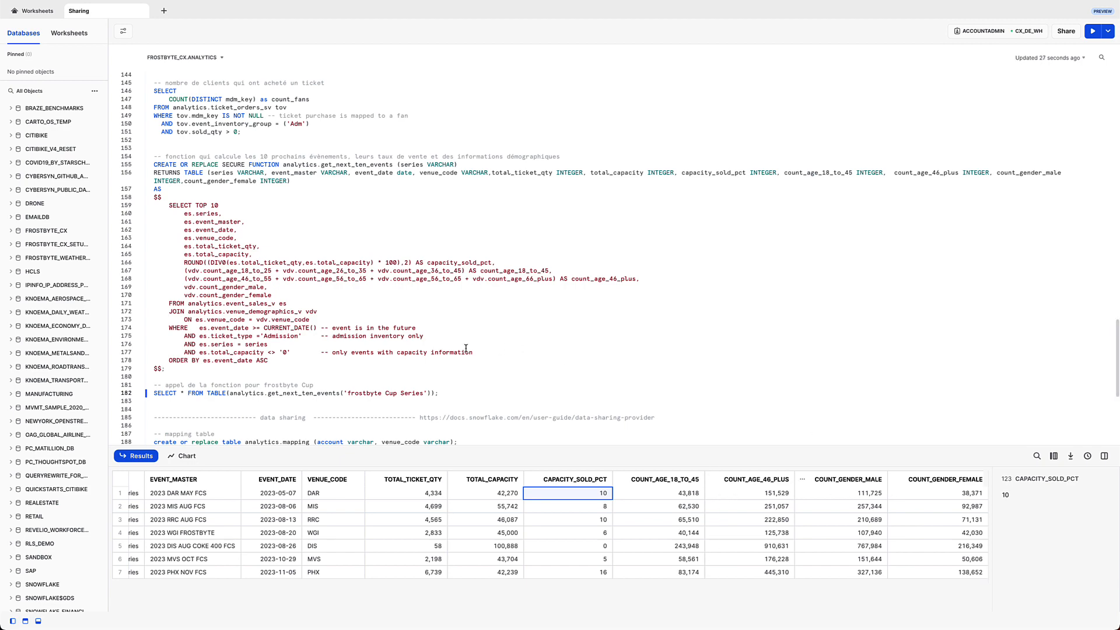
Leave the worksheet for Provider Studio's listings and start creating a new listing.
{"action": "left_click", "coordinate": [27, 11]}
{"action": "left_click", "coordinate": [53, 89]}
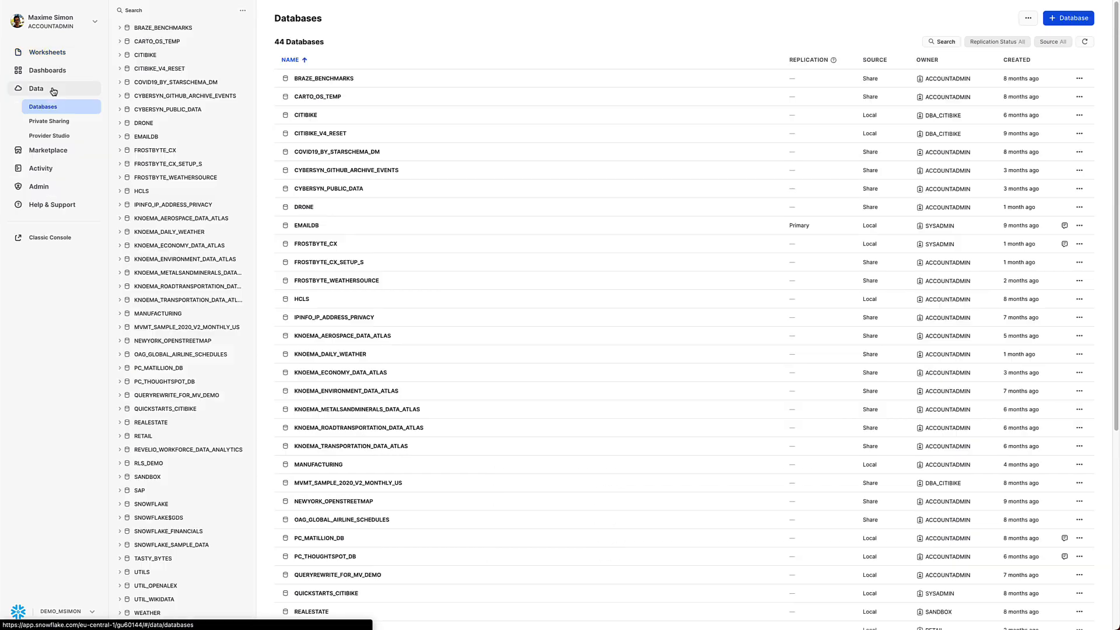
{"action": "left_click", "coordinate": [66, 136]}
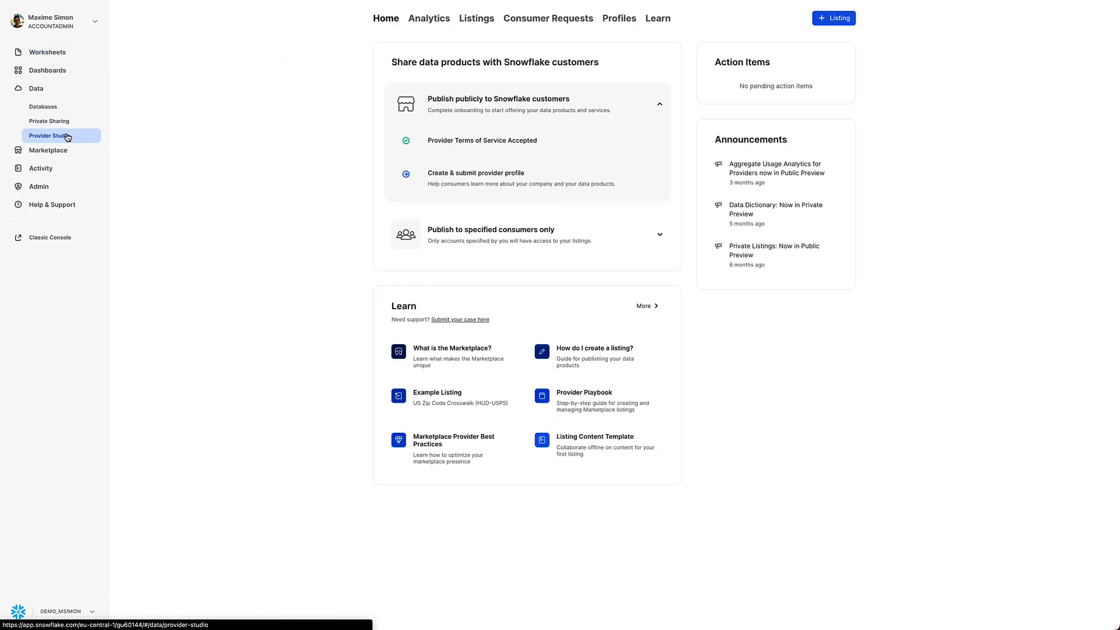
{"action": "left_click", "coordinate": [467, 19]}
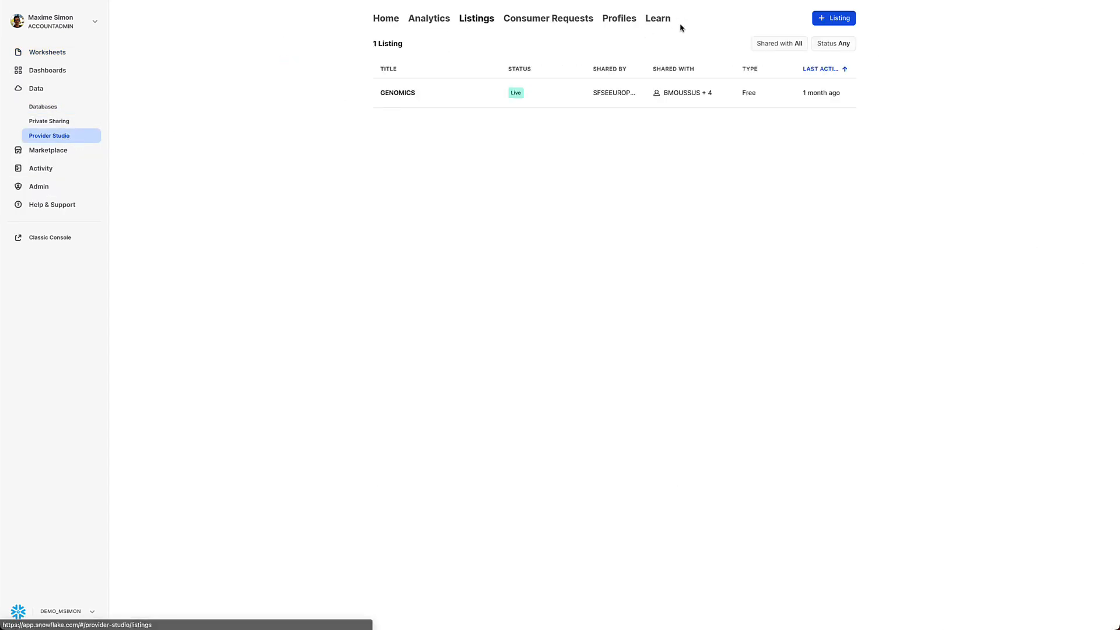
{"action": "left_click", "coordinate": [833, 23]}
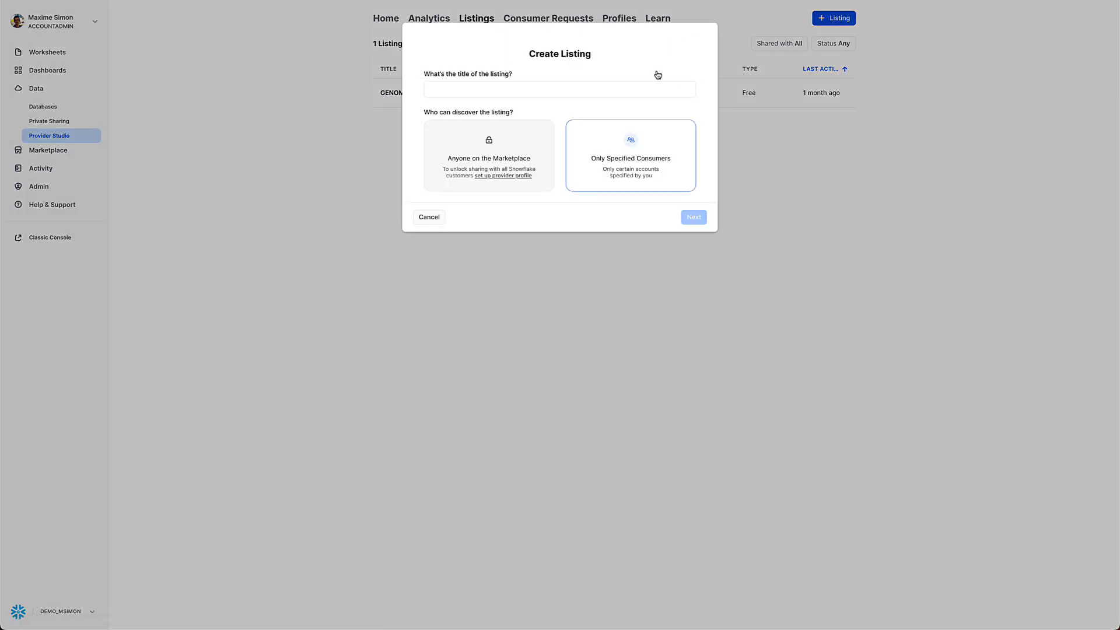
Title the listing TICKETS, keep it discoverable by Only Specified Consumers and continue to its contents.
{"action": "left_click", "coordinate": [597, 90]}
{"action": "type", "text": "TICKETS"}
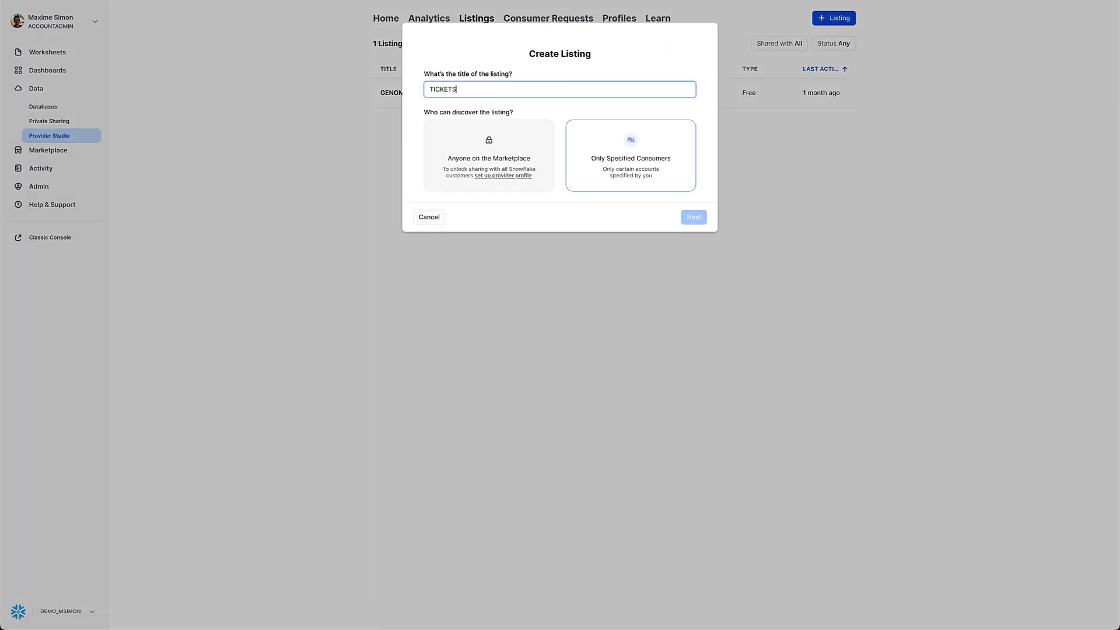
{"action": "left_click", "coordinate": [684, 138]}
{"action": "left_click", "coordinate": [693, 218]}
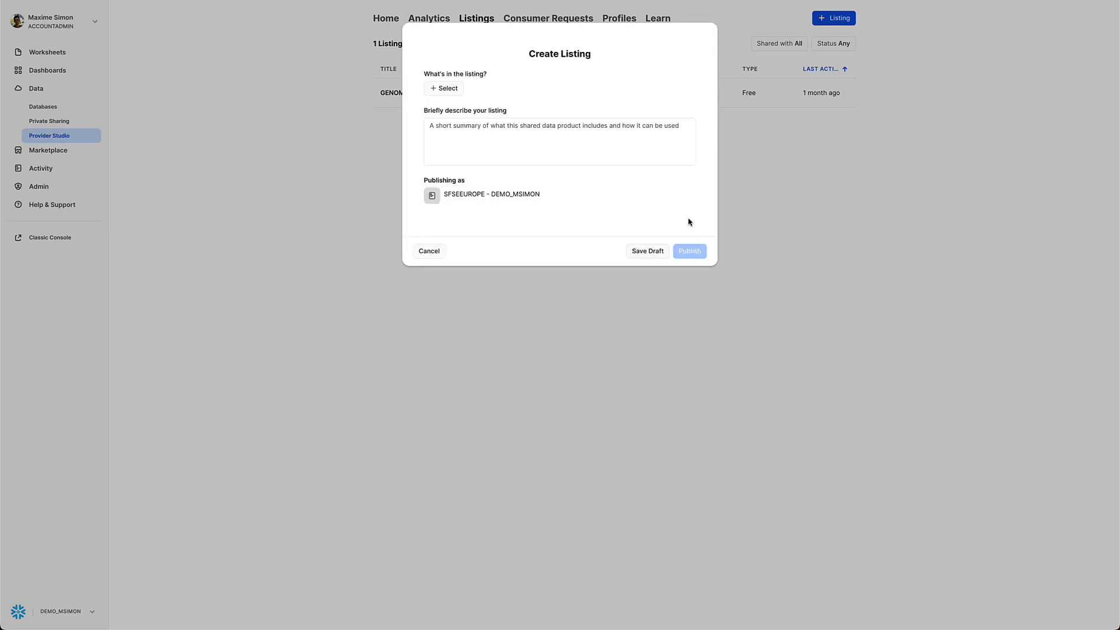
Include the TICKET_ORDERS_SV view and the GET_NEXT_TEN_EVENTS(VARCHAR) function from FROSTBYTE_CX's ANALYTICS schema in the listing.
{"action": "left_click", "coordinate": [454, 91]}
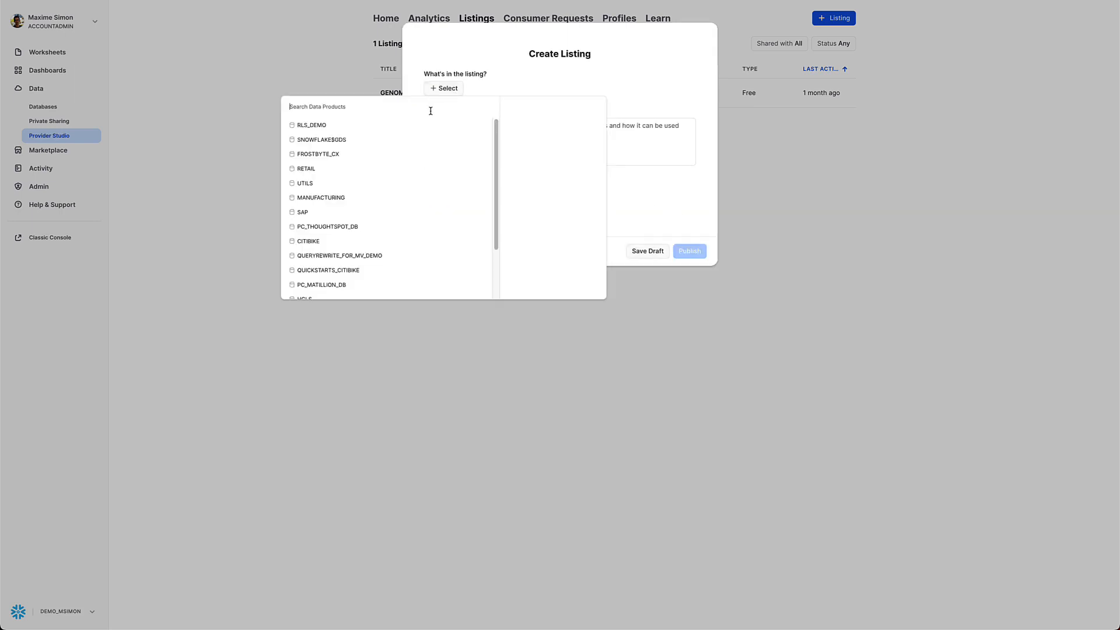
{"action": "left_click", "coordinate": [400, 155]}
{"action": "left_click", "coordinate": [396, 143]}
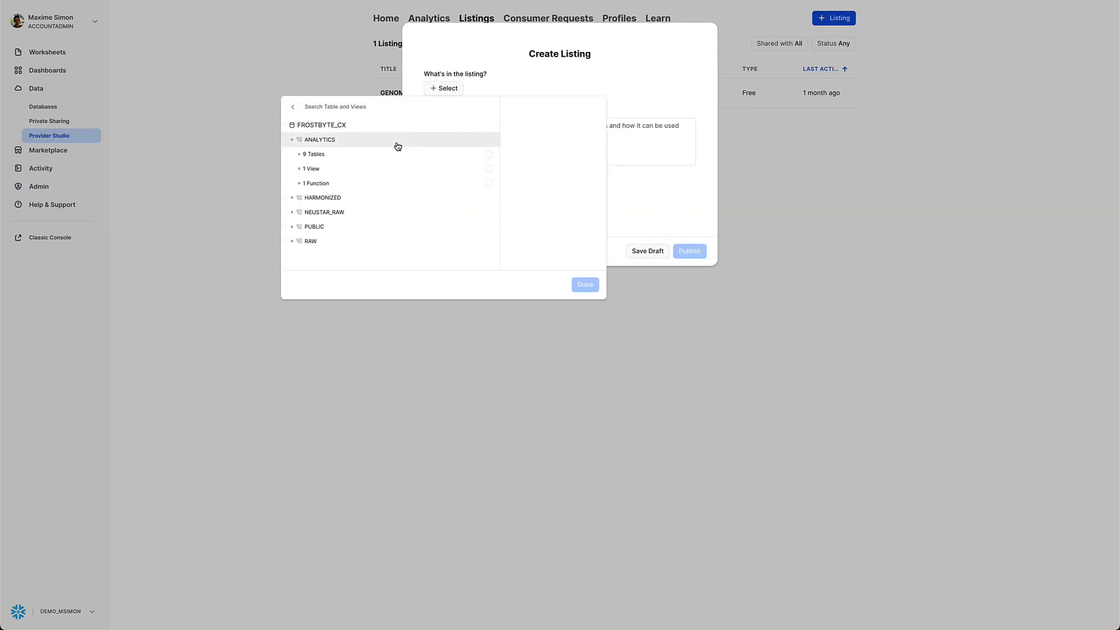
{"action": "left_click", "coordinate": [399, 171]}
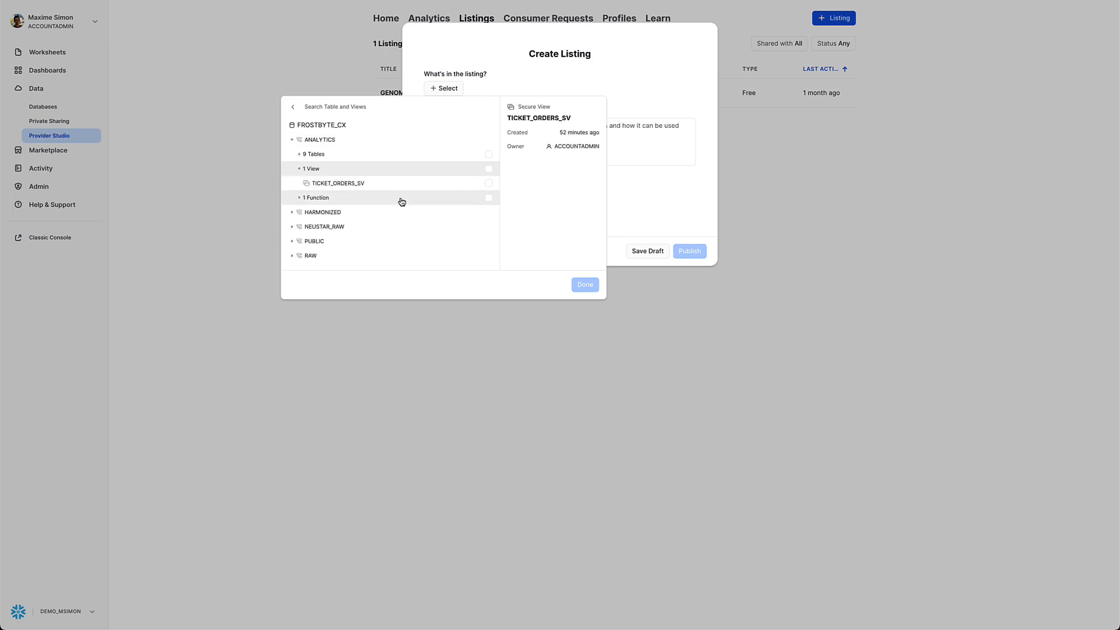
{"action": "left_click", "coordinate": [402, 200]}
{"action": "left_click", "coordinate": [481, 212]}
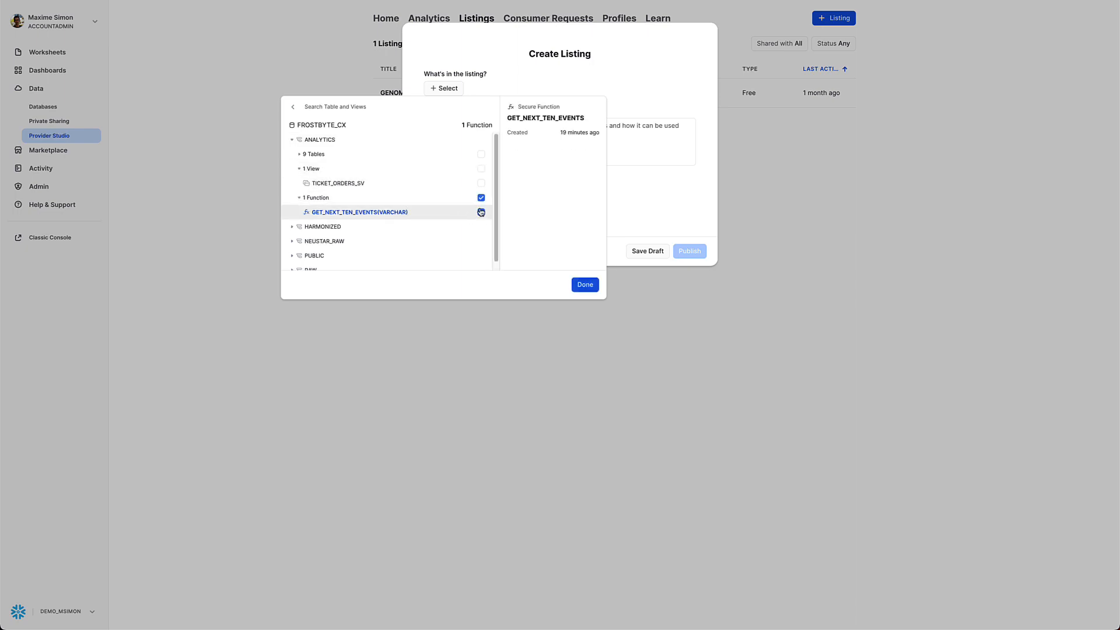
{"action": "left_click", "coordinate": [481, 184]}
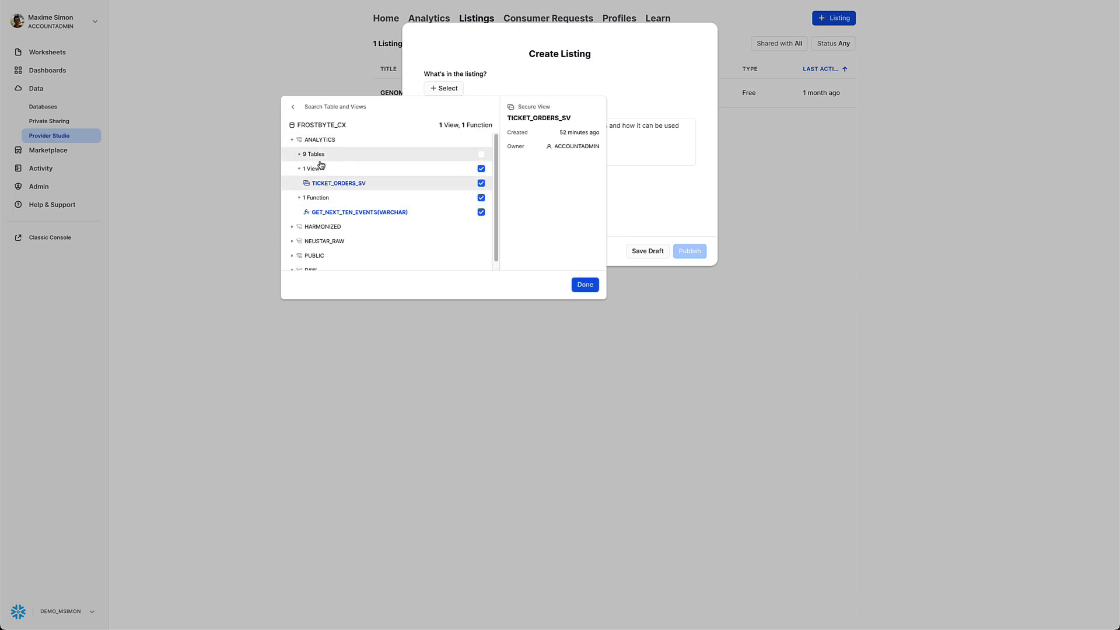
{"action": "left_click", "coordinate": [299, 154]}
{"action": "scroll", "coordinate": [348, 254], "scroll_direction": "down", "scroll_amount": 3}
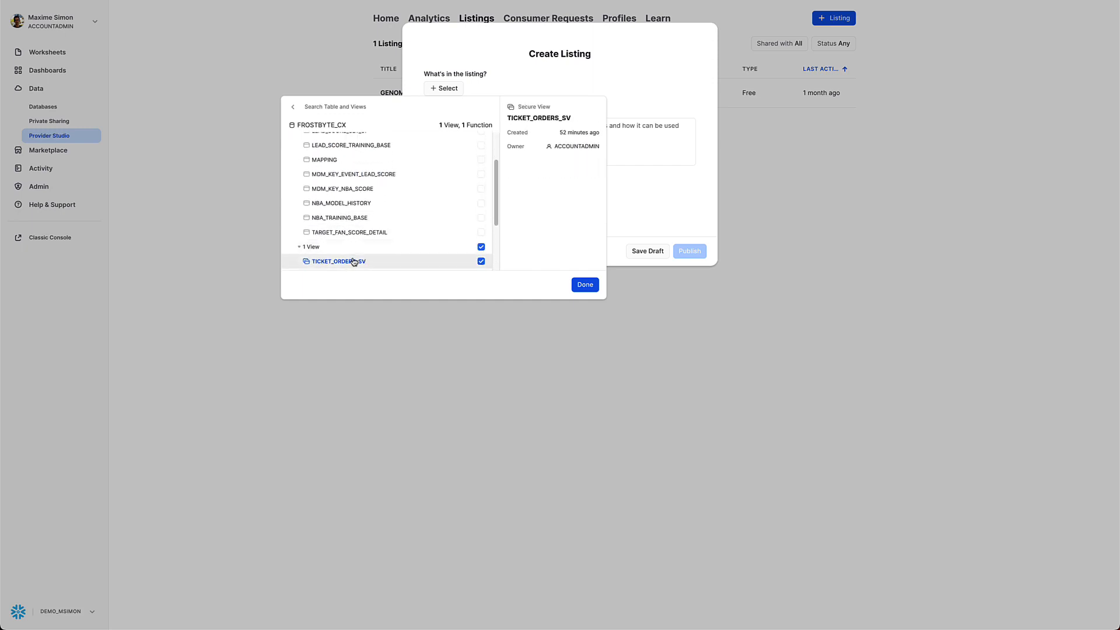
{"action": "left_click", "coordinate": [587, 286]}
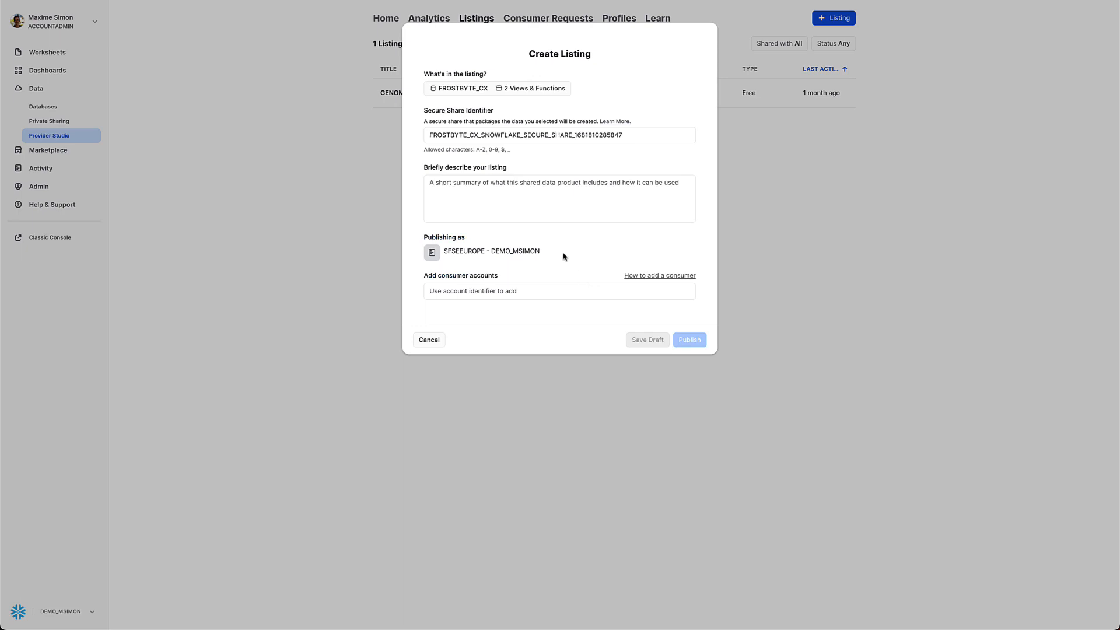
Set the secure share identifier to FROSTBYTE_CX_SNOWFLAKE_TICKETS and describe the listing as "Tickets sales information".
{"action": "left_click_drag", "start_coordinate": [524, 135], "coordinate": [624, 141]}
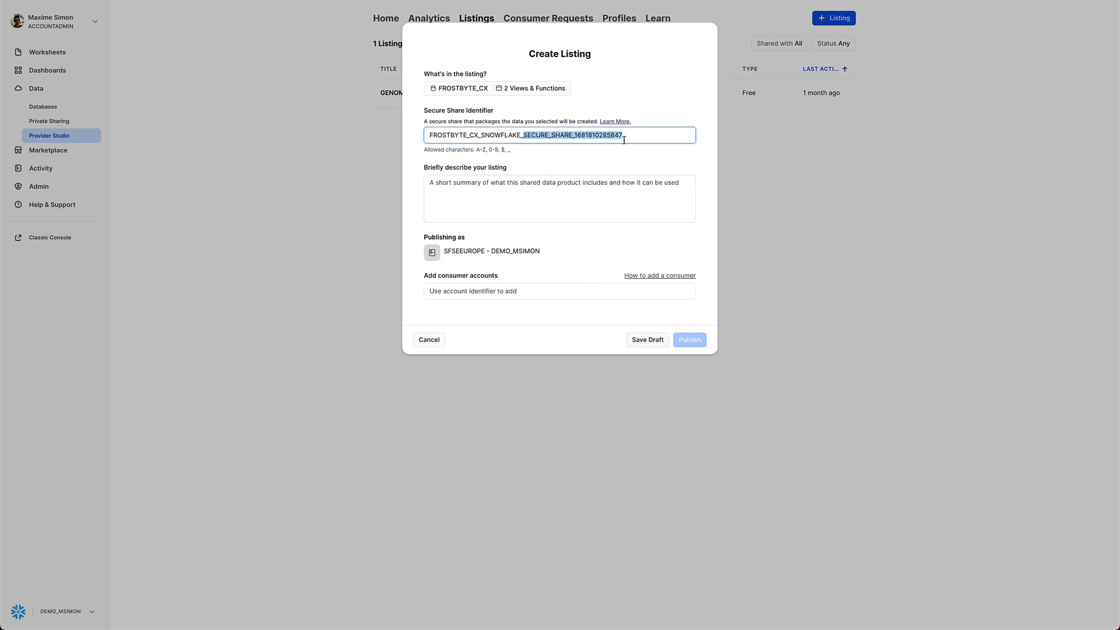
{"action": "type", "text": "TICKETS"}
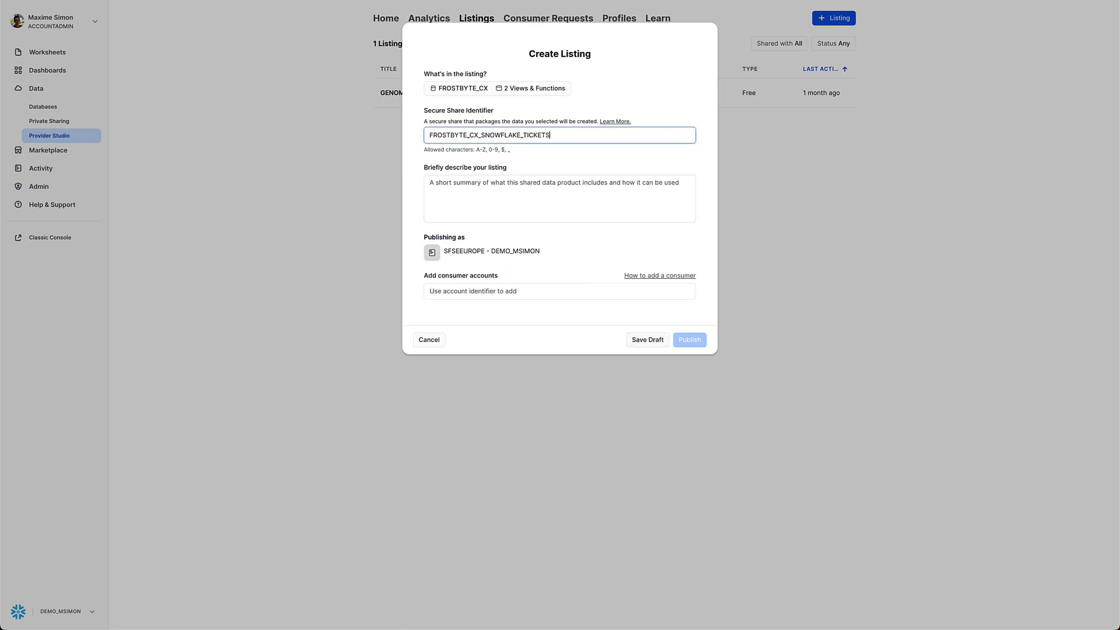
{"action": "key", "text": "Tab"}
{"action": "type", "text": "Ticke"}
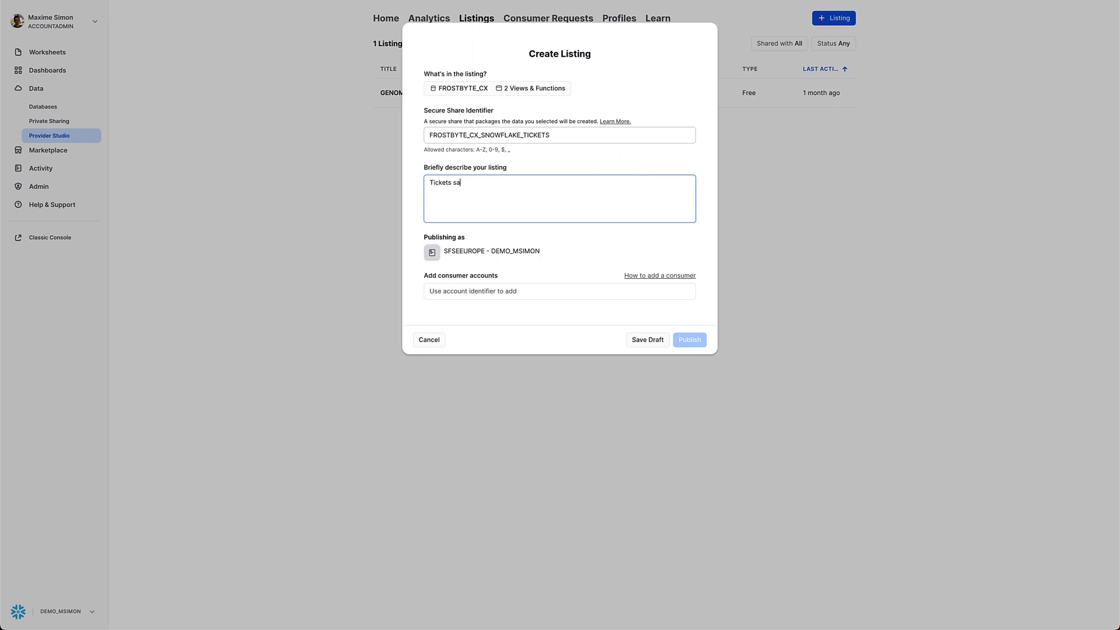
{"action": "key", "text": "Tab"}
{"action": "key", "text": "Tab"}
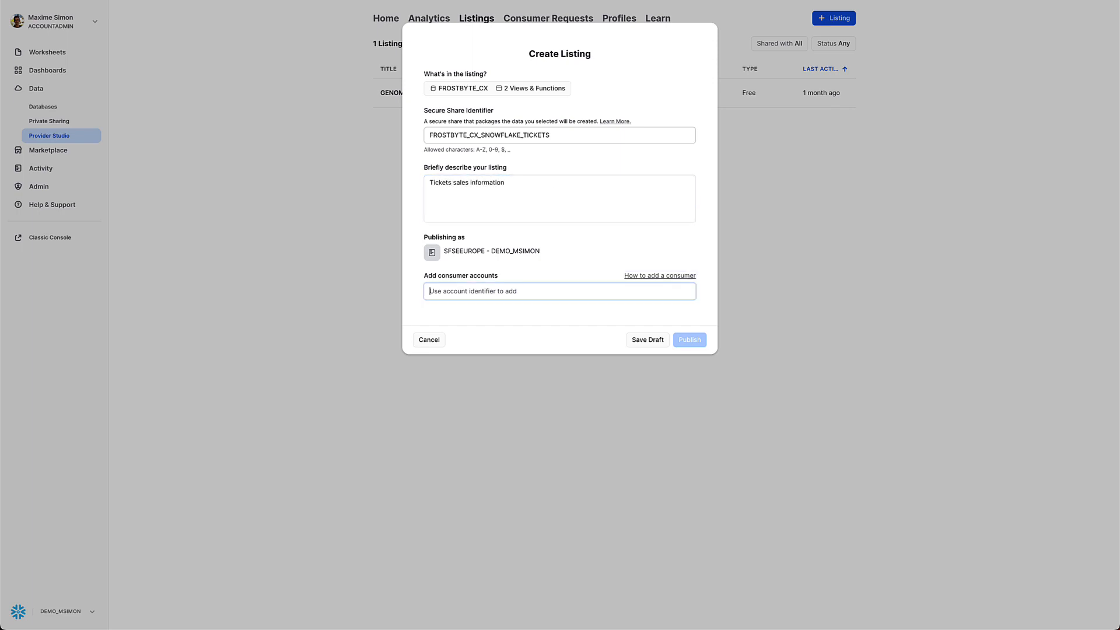
Add the SFSEEUROPE organization's second demo account and its reader account as consumers, and publish the listing.
{"action": "type", "text": "SFSEEU"}
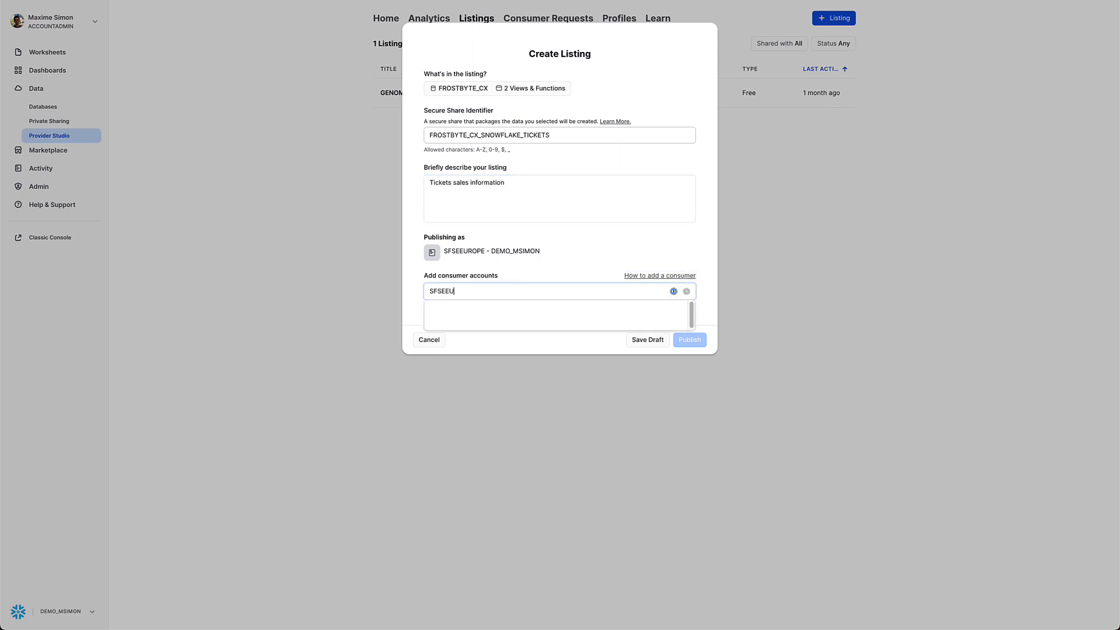
{"action": "type", "text": "ROPE.DEMO_MSIMON2"}
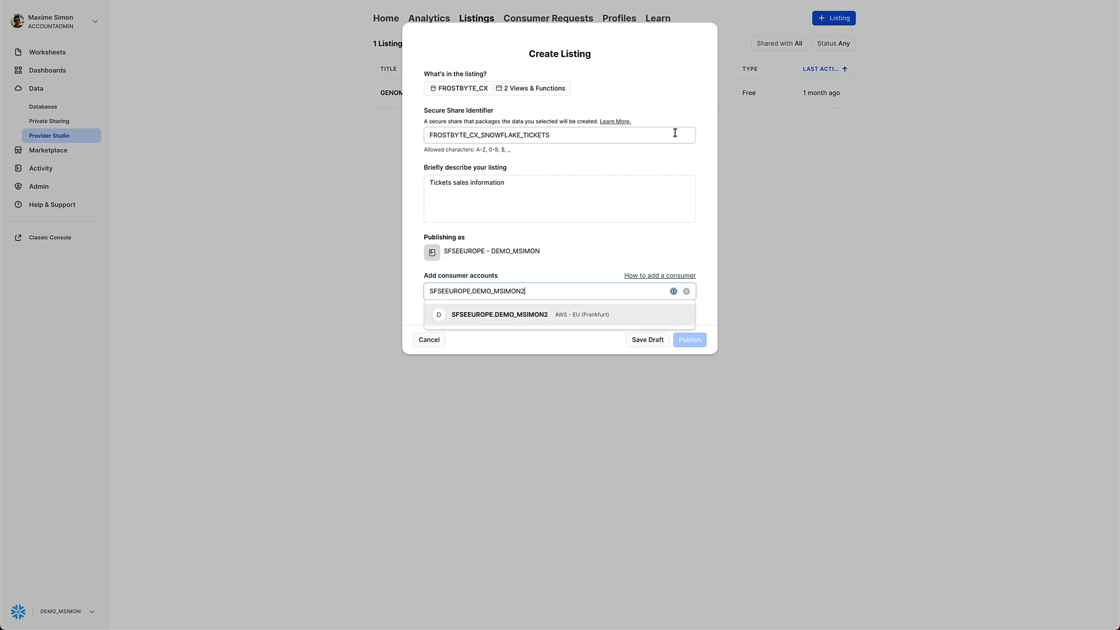
{"action": "left_click", "coordinate": [572, 313]}
{"action": "left_click", "coordinate": [532, 293]}
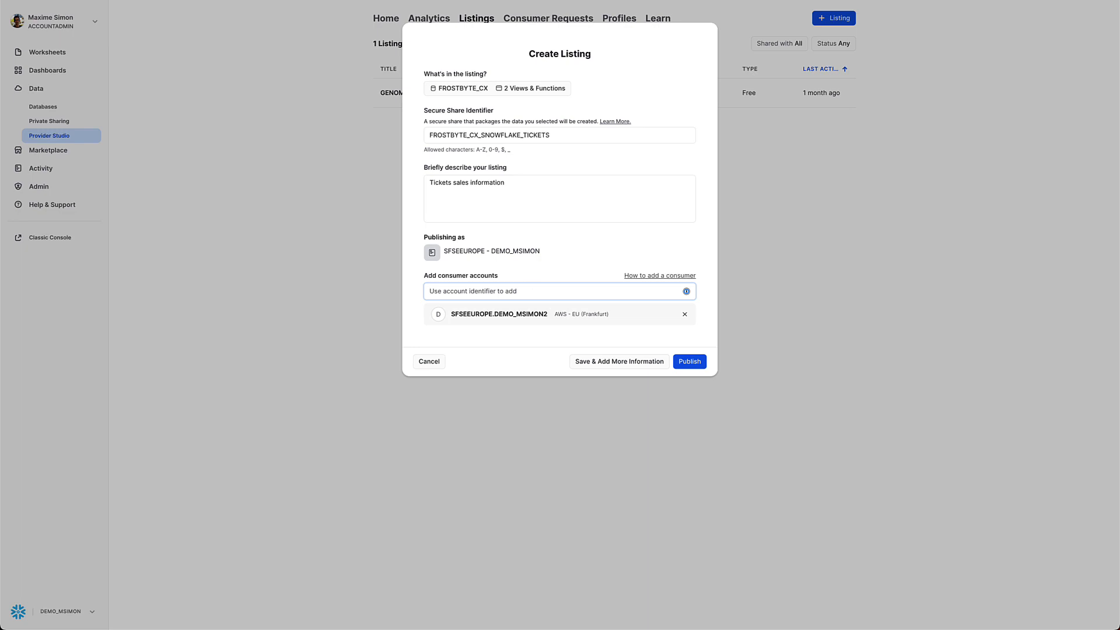
{"action": "type", "text": "SFSEEUROP"}
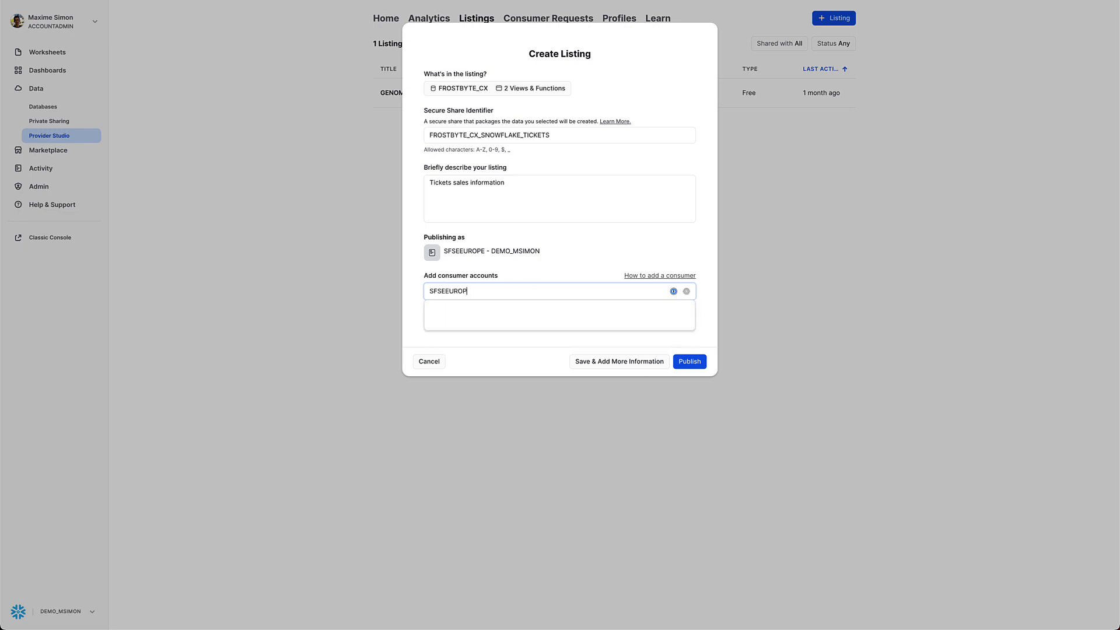
{"action": "type", "text": "E.READER_MSIMON"}
{"action": "left_click", "coordinate": [533, 318]}
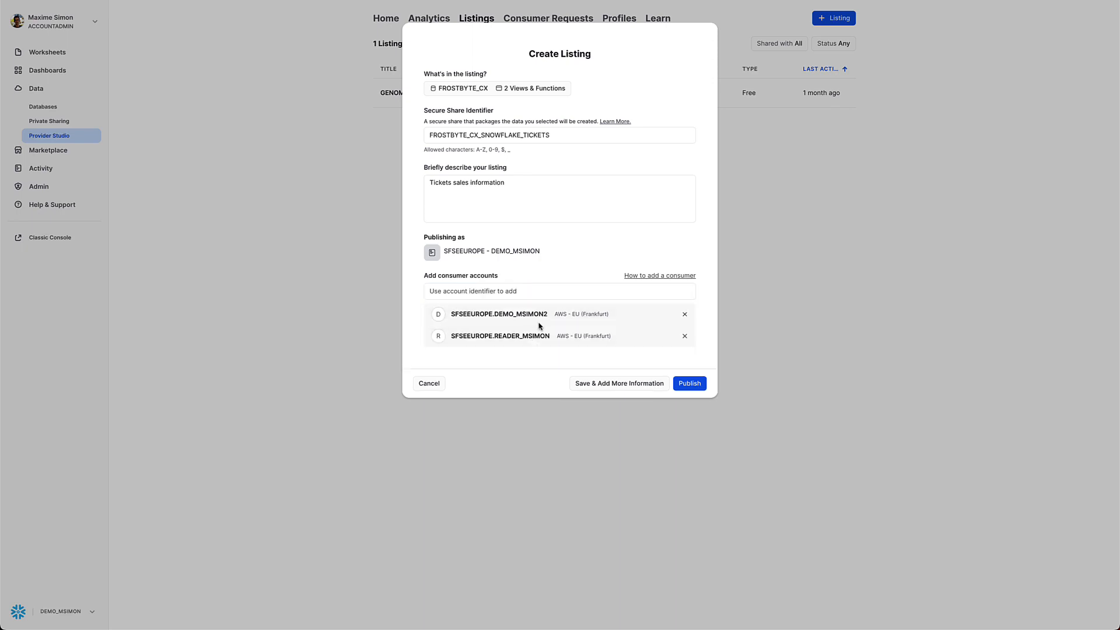
{"action": "left_click", "coordinate": [680, 383]}
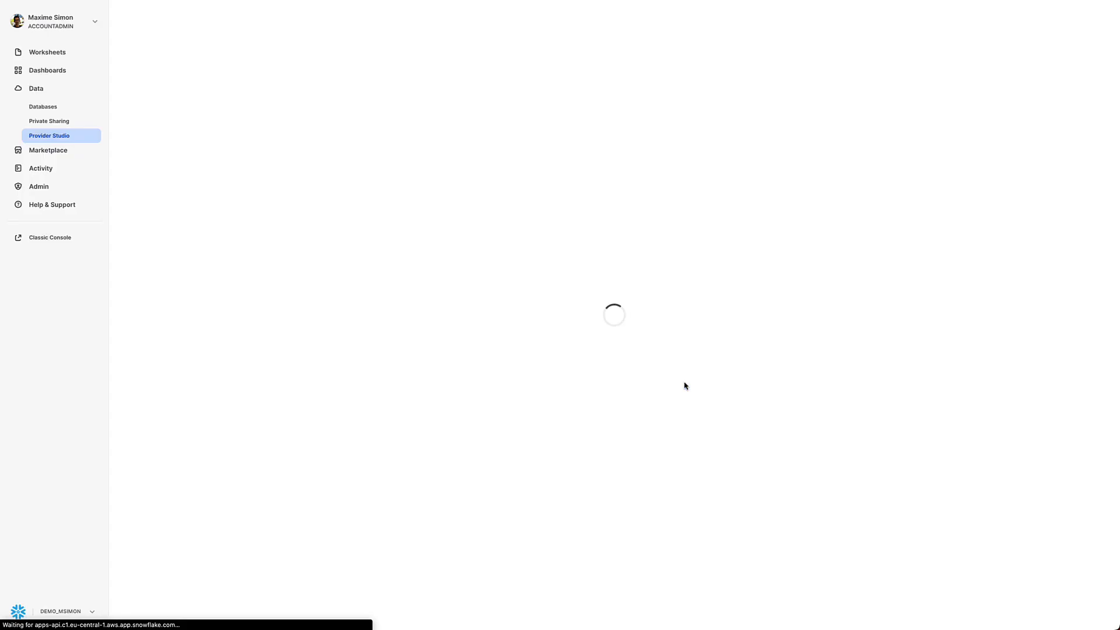
Start a sample SQL query summing sold_qty per event_master and trx_date from analytics.ticket_orders_sv for the 2019, 2020, 2022 and 2023 DIS DAYTONA 500 FCS 'Adm' tickets.
{"action": "left_click", "coordinate": [625, 585]}
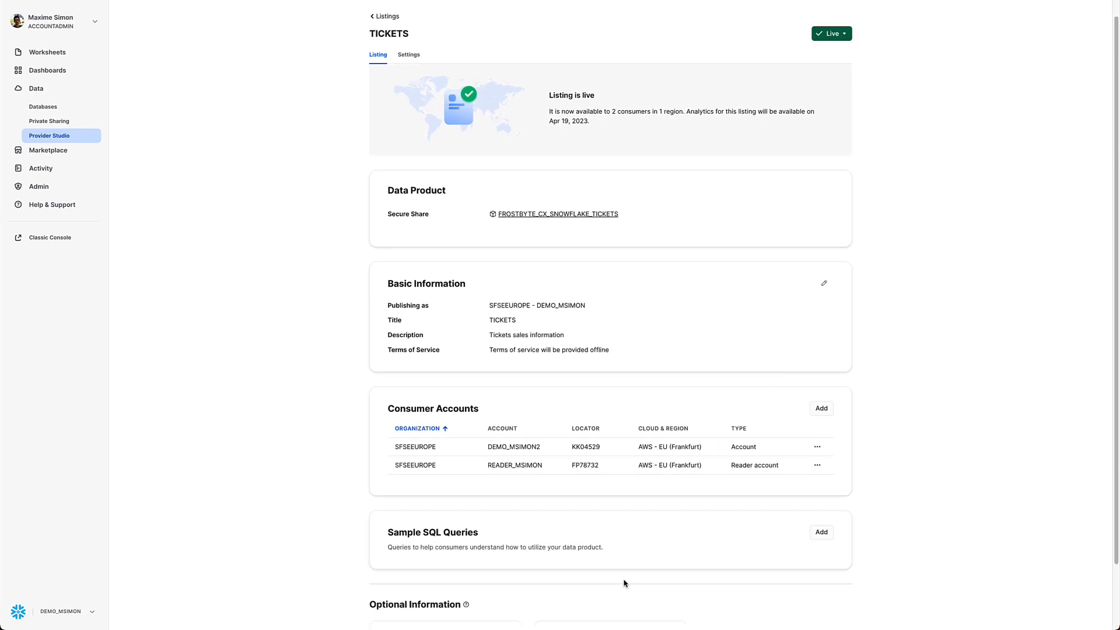
{"action": "scroll", "coordinate": [700, 554], "scroll_direction": "down", "scroll_amount": 1}
{"action": "left_click", "coordinate": [821, 513]}
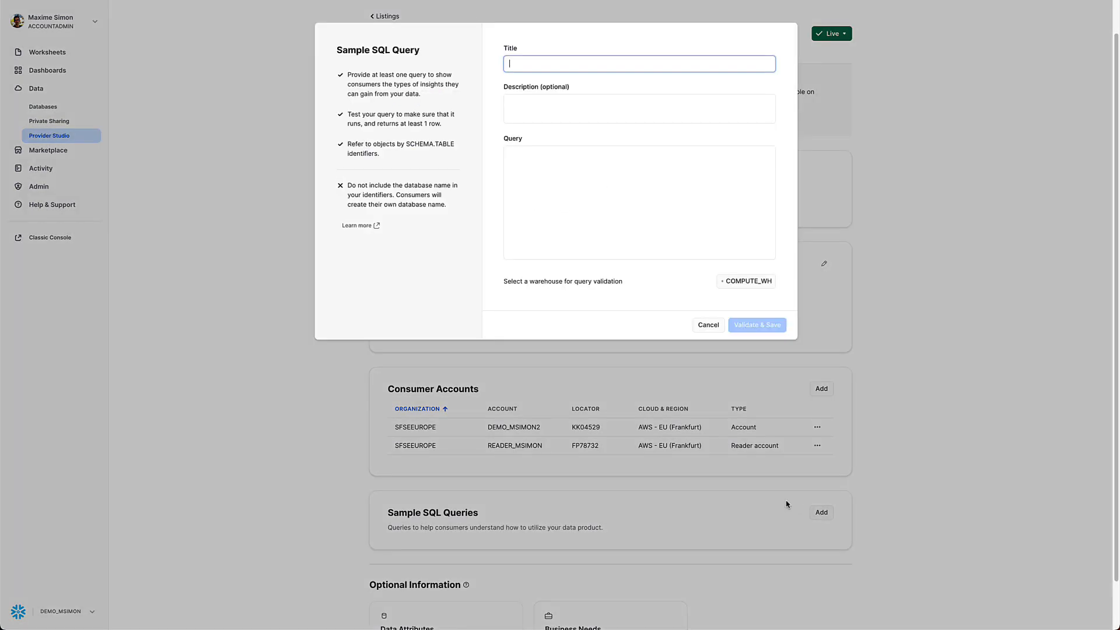
{"action": "left_click", "coordinate": [565, 182]}
{"action": "type", "text": "-- ventes de ticket par évènement SELECT     event_master,     trx_date,     SUM(sold_qty) as admission_ticket_sold_quantity FROM analytics.ticket_orders_sv WHERE event_master in ('2019 DIS DAYTONA 500 FCS','2020 DIS DAYTONA 500 FCS','2022 DIS DAYTONA 500 FCS','2023 DIS DAYTONA 500 FCS')   AND event_inventory_group = 'Adm' GROUP BY event_master, trx_date;"}
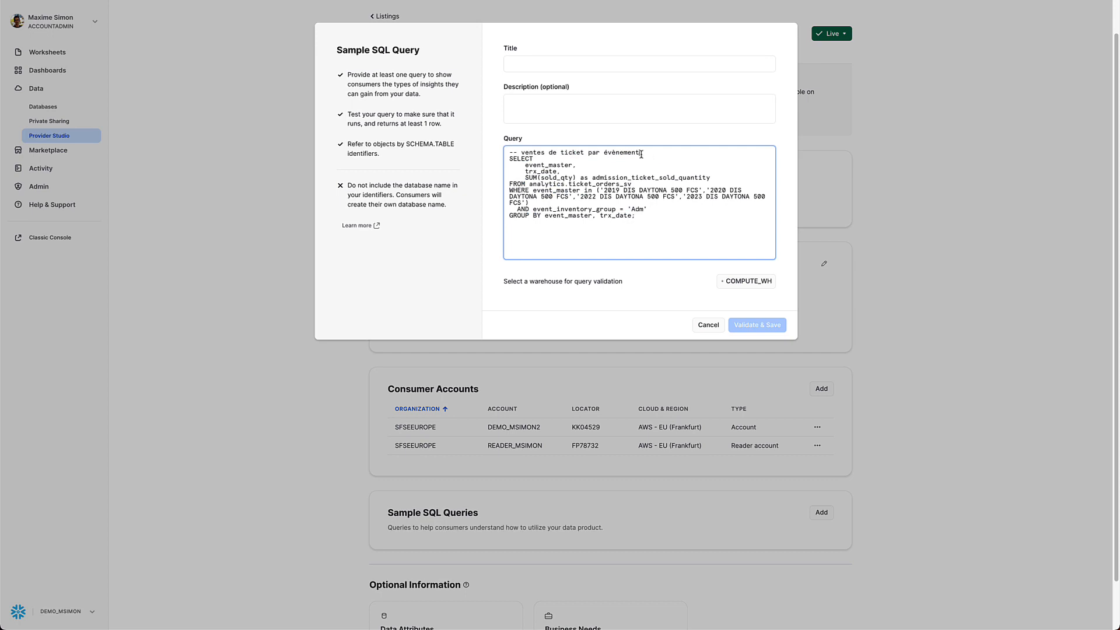
Move the query's comment text "ventes de ticket par évènement" into the title, remove the leftover blank line, and validate and save the sample query.
{"action": "left_click_drag", "start_coordinate": [642, 154], "coordinate": [513, 154]}
{"action": "key", "text": "ctrl+c"}
{"action": "key", "text": "BackSpace"}
{"action": "left_click", "coordinate": [520, 65]}
{"action": "key", "text": "ctrl+v"}
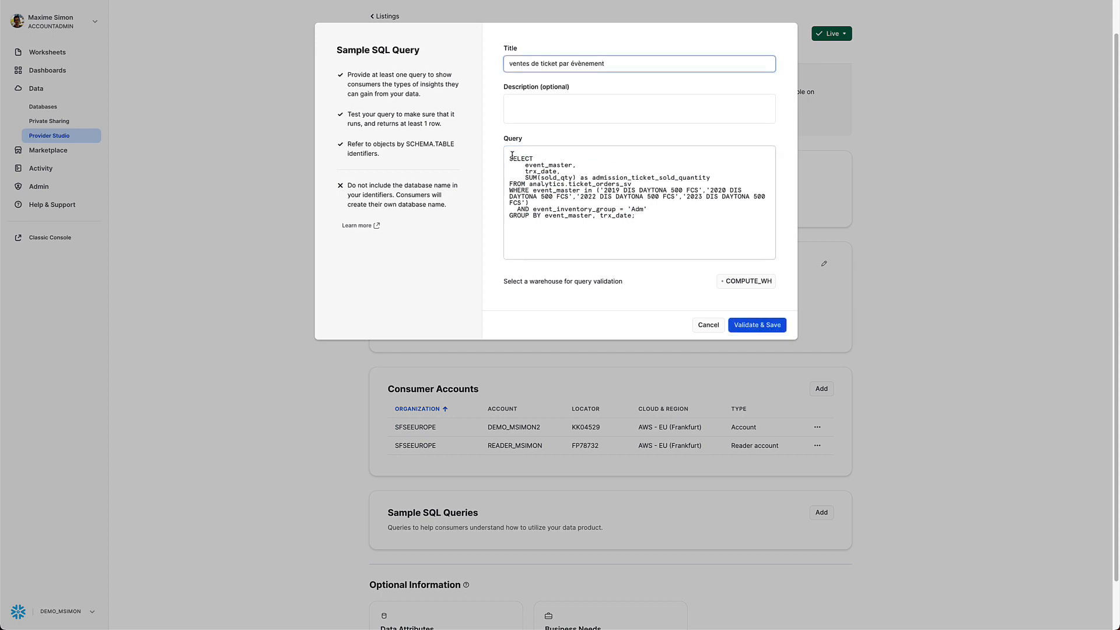
{"action": "left_click", "coordinate": [511, 156]}
{"action": "key", "text": "BackSpace"}
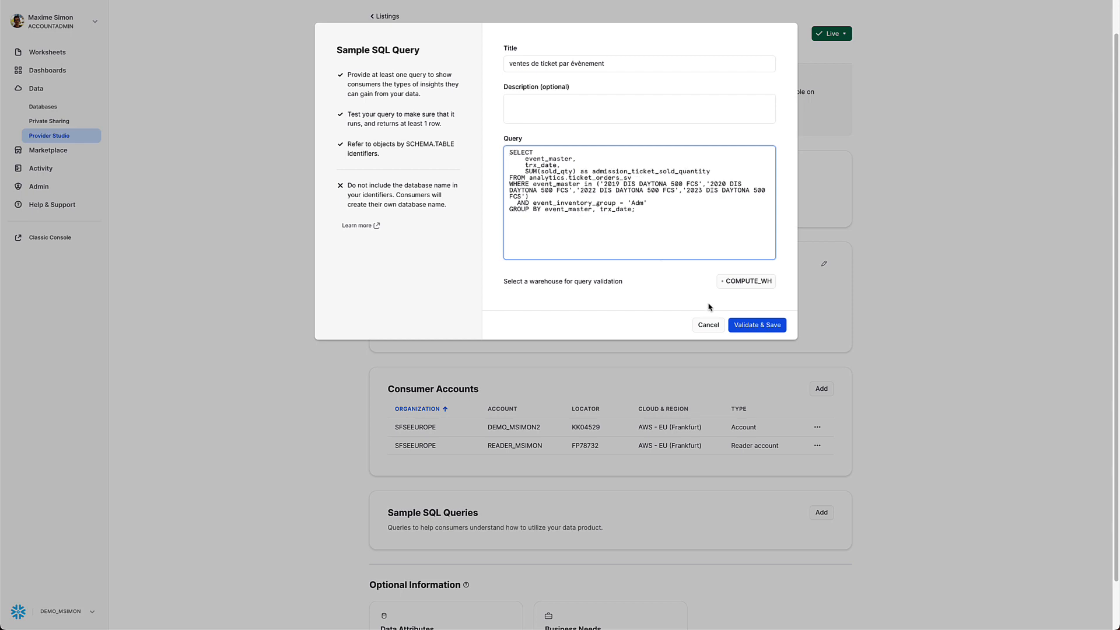
{"action": "left_click", "coordinate": [758, 327]}
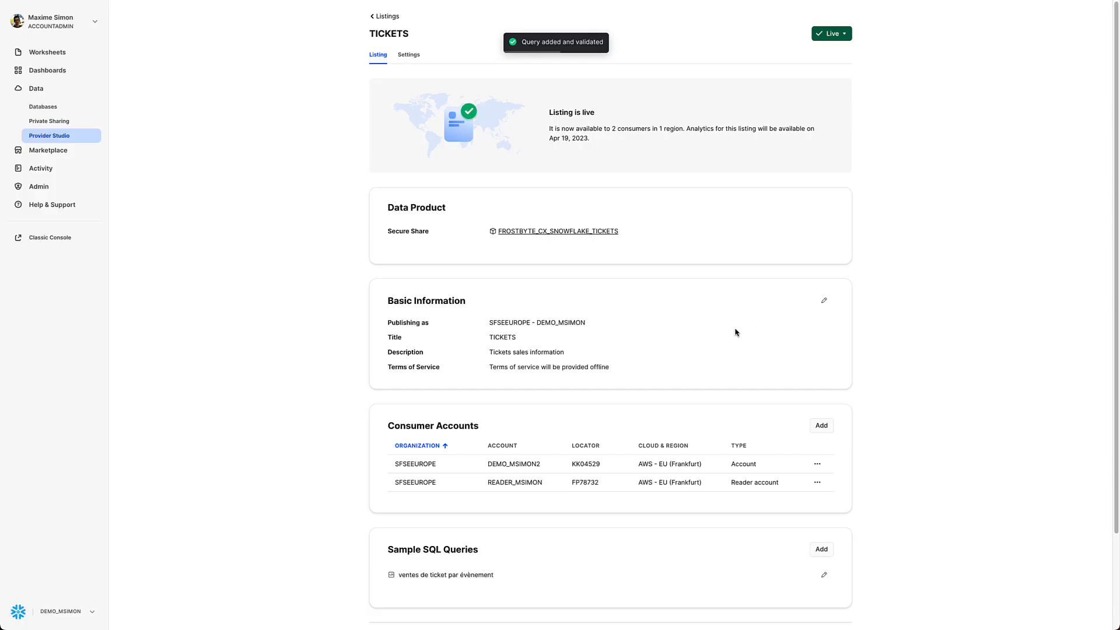
Start a second sample query summing sold_qty as admission_ticket_sold_quantity per venue_code from analytics.ticket_orders_sv, ordered by the second column descending.
{"action": "scroll", "coordinate": [723, 332], "scroll_direction": "down", "scroll_amount": 3}
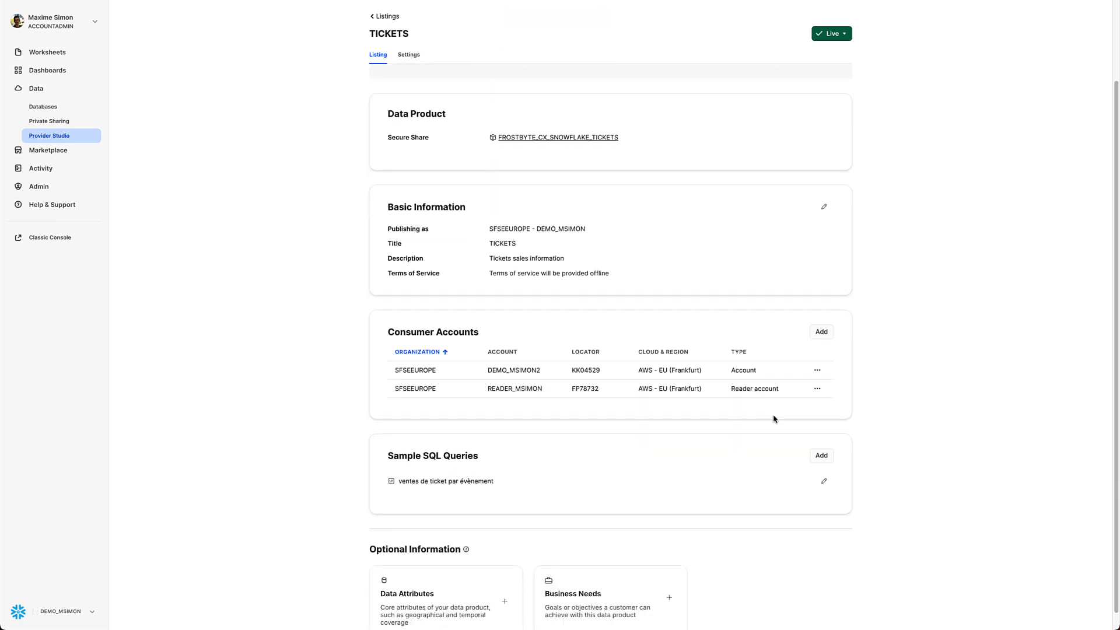
{"action": "left_click", "coordinate": [817, 455]}
{"action": "left_click", "coordinate": [582, 171]}
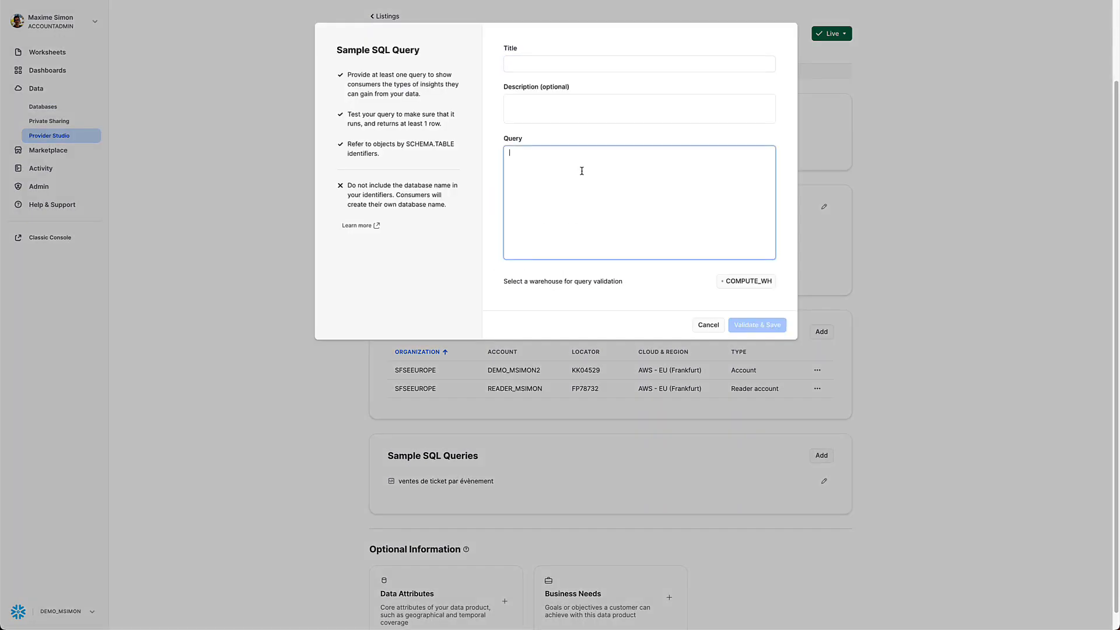
{"action": "type", "text": "-- ventes de ticket par circuit select venue_code,        SUM(sold_qty) as admission_ticket_sold_quantity from analytics.ticket_orders_sv group by venue_code order by 2 desc;"}
Move the comment text "ventes de ticket par circuit" into the second query's title, and validate and save the query.
{"action": "left_click_drag", "start_coordinate": [641, 153], "coordinate": [529, 150]}
{"action": "key", "text": "ctrl+c"}
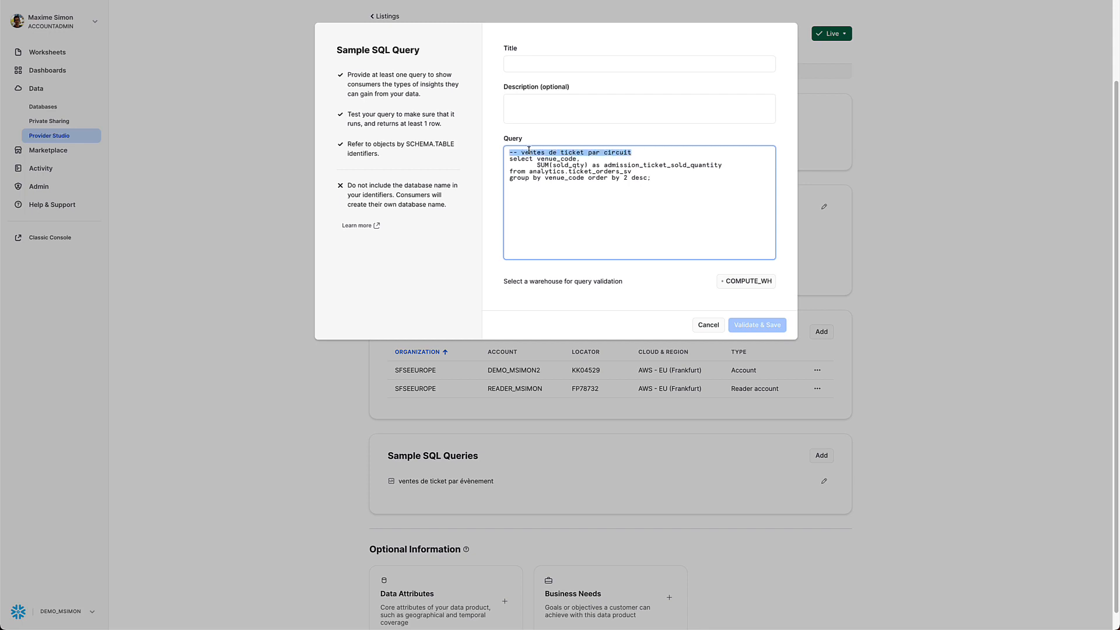
{"action": "key", "text": "BackSpace"}
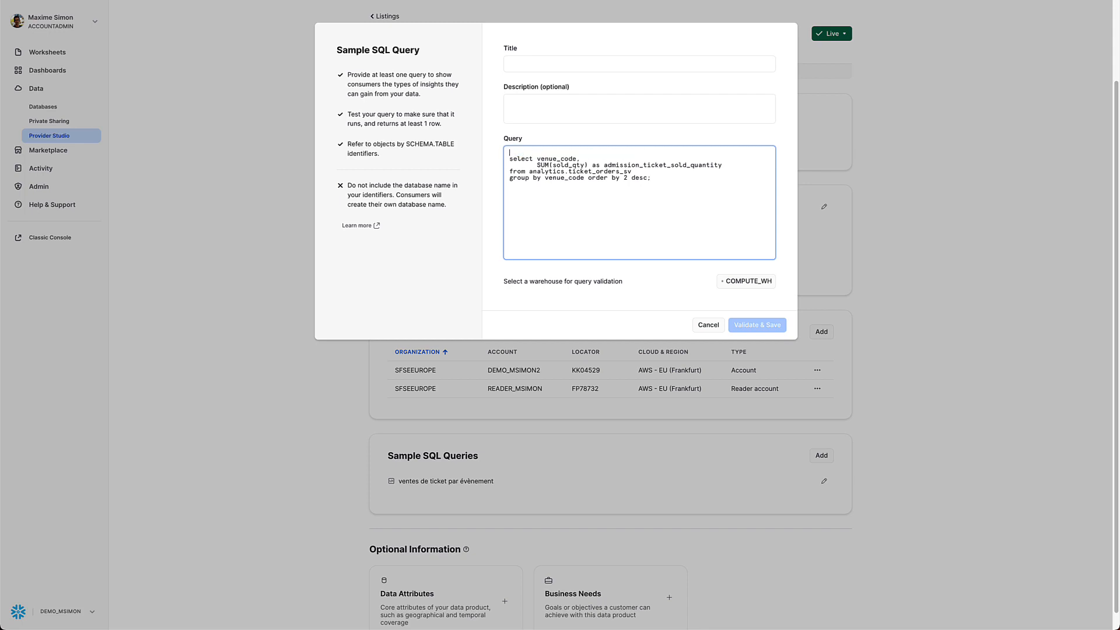
{"action": "key", "text": "Delete"}
{"action": "left_click", "coordinate": [526, 61]}
{"action": "key", "text": "ctrl+v"}
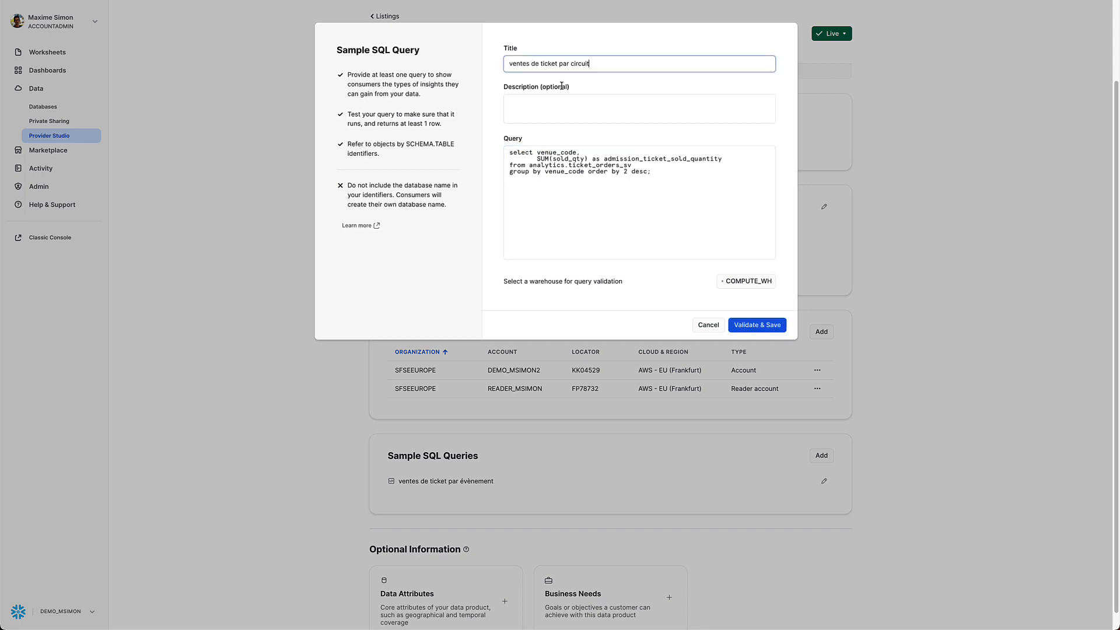
{"action": "left_click", "coordinate": [771, 327]}
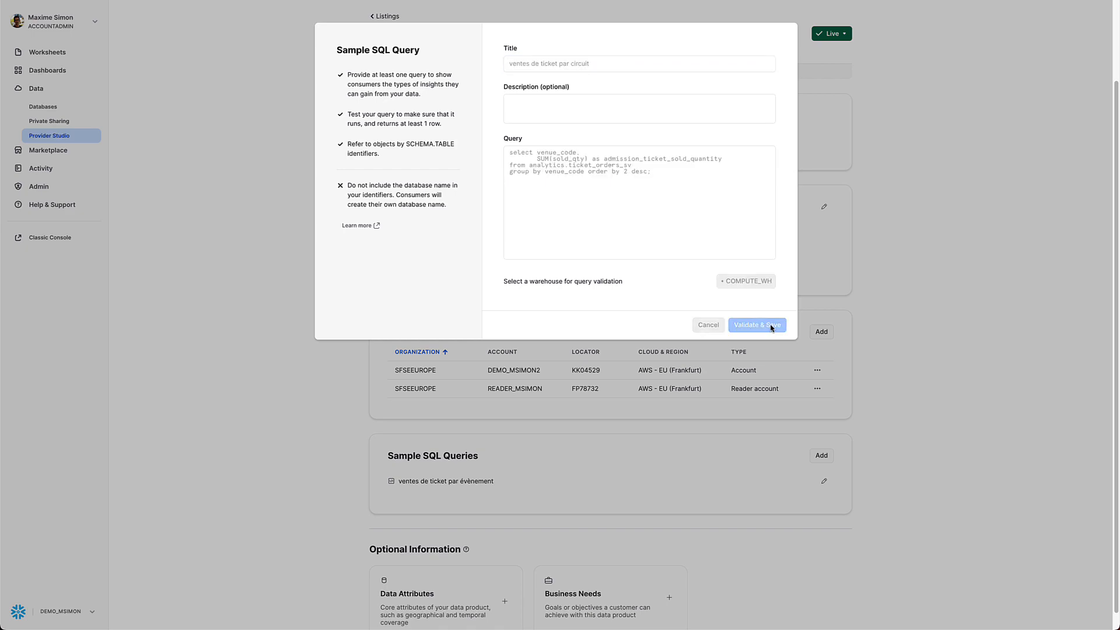
{"action": "scroll", "coordinate": [770, 328], "scroll_direction": "down", "scroll_amount": 2}
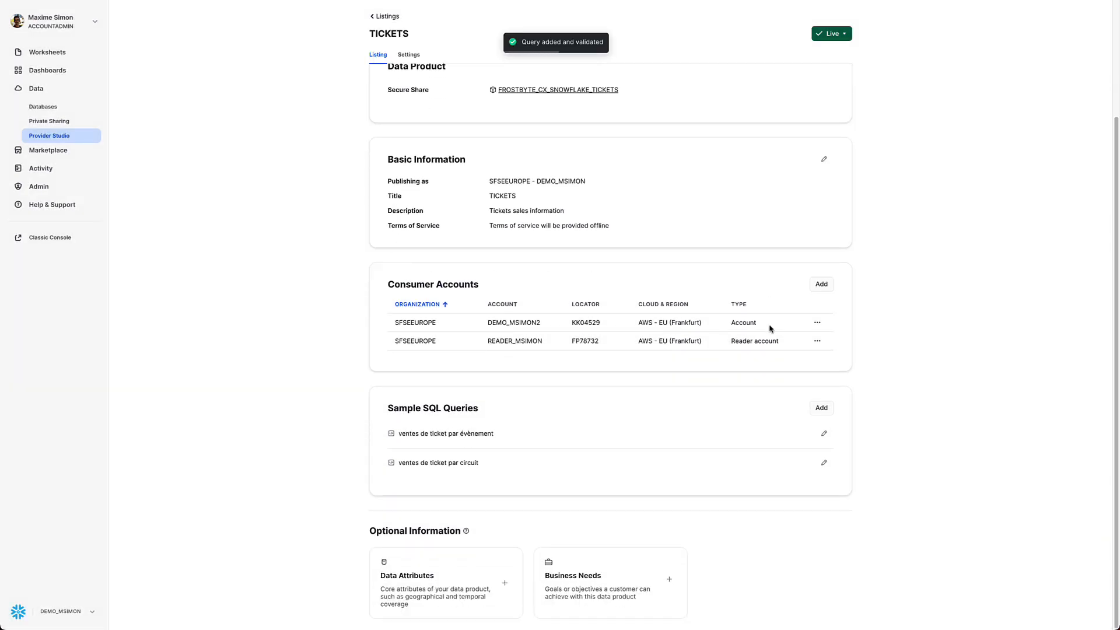
{"action": "scroll", "coordinate": [771, 328], "scroll_direction": "up", "scroll_amount": 3}
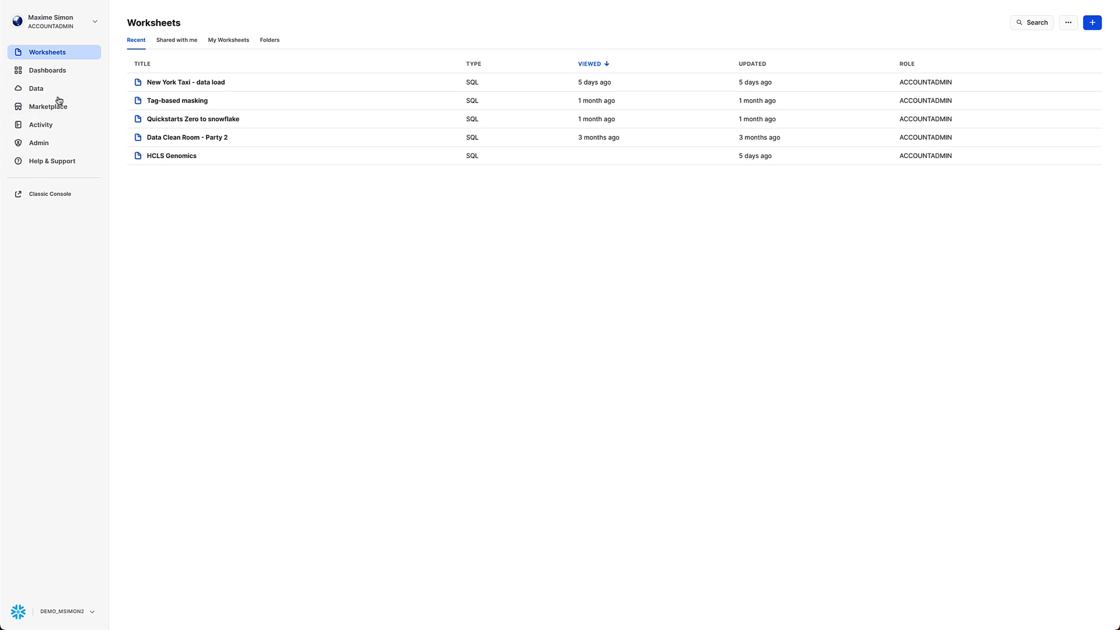
Get the privately shared TICKETS listing in the consumer account as database TICKETS, and open its sample queries.
{"action": "left_click", "coordinate": [56, 95]}
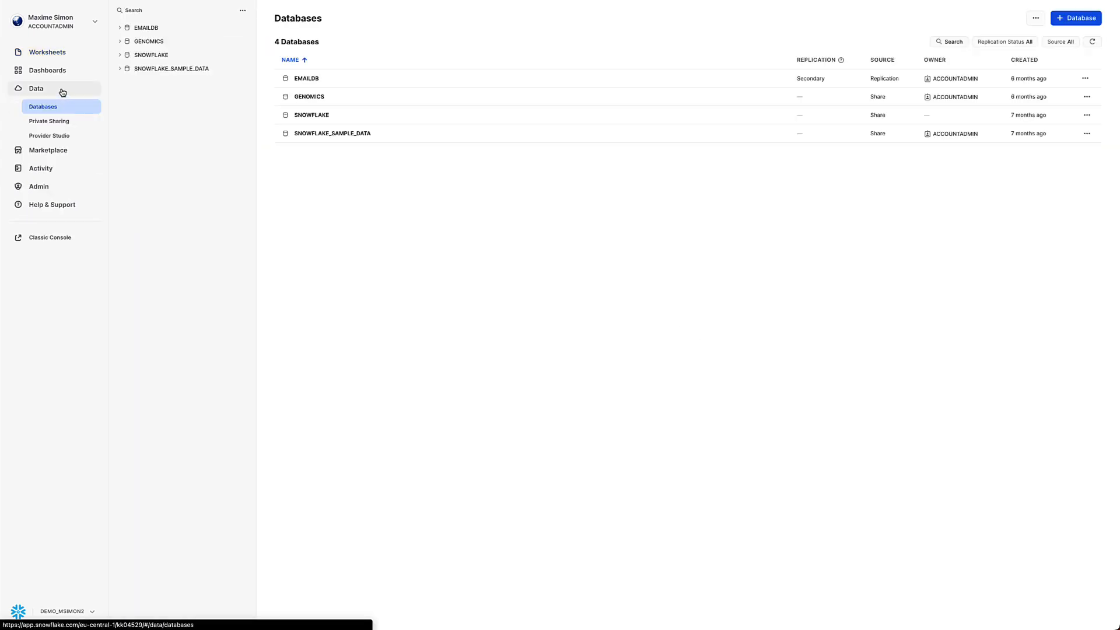
{"action": "left_click", "coordinate": [62, 123]}
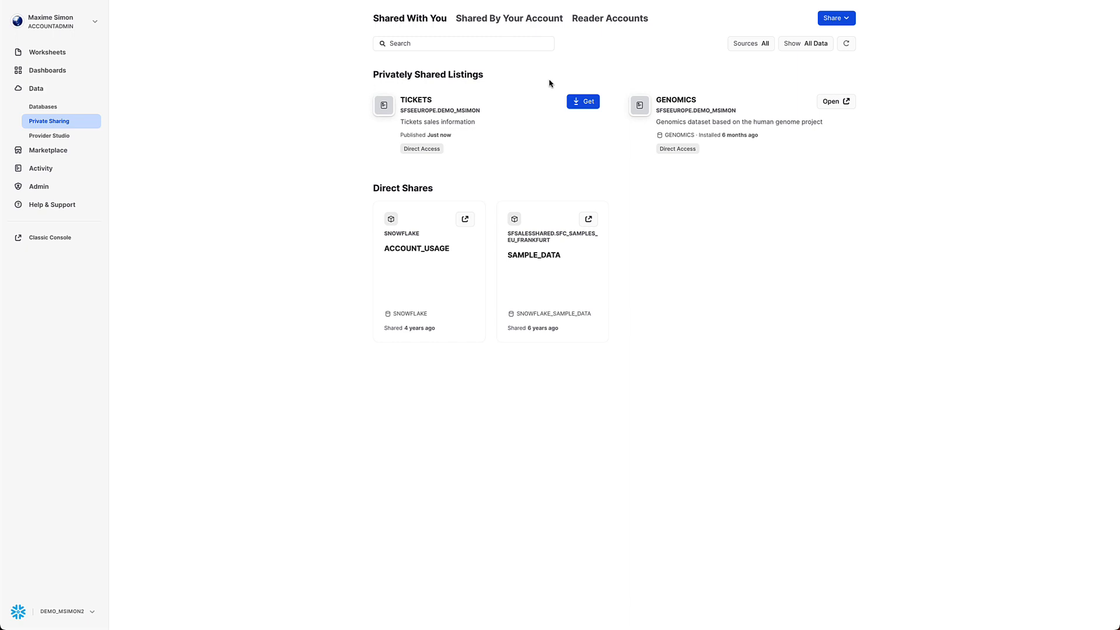
{"action": "left_click", "coordinate": [580, 102]}
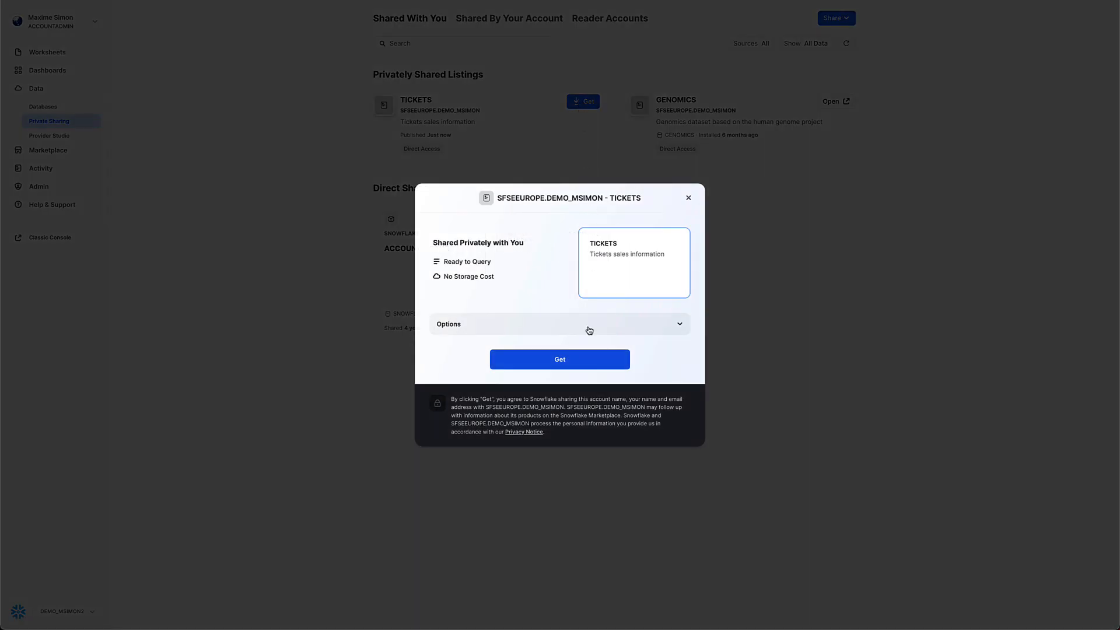
{"action": "left_click", "coordinate": [590, 324]}
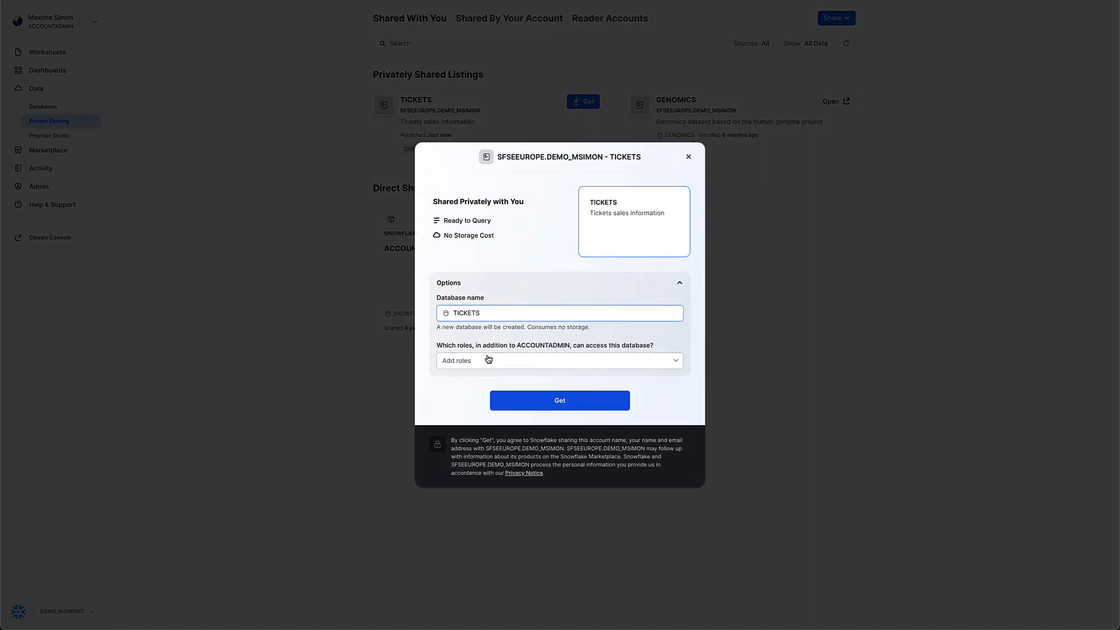
{"action": "left_click", "coordinate": [518, 402]}
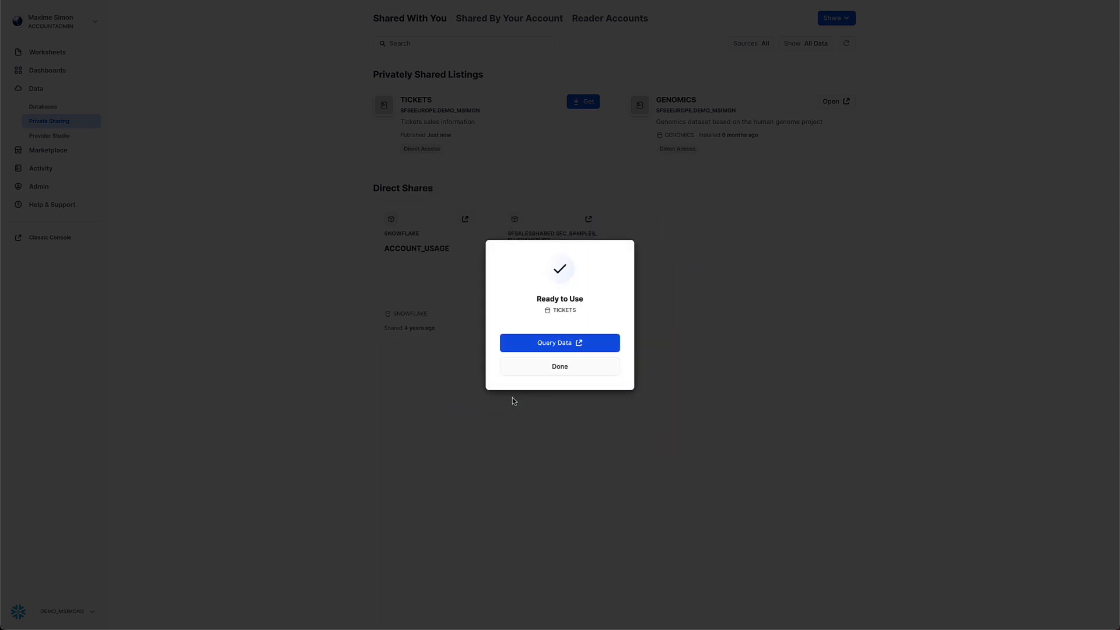
{"action": "left_click", "coordinate": [535, 348]}
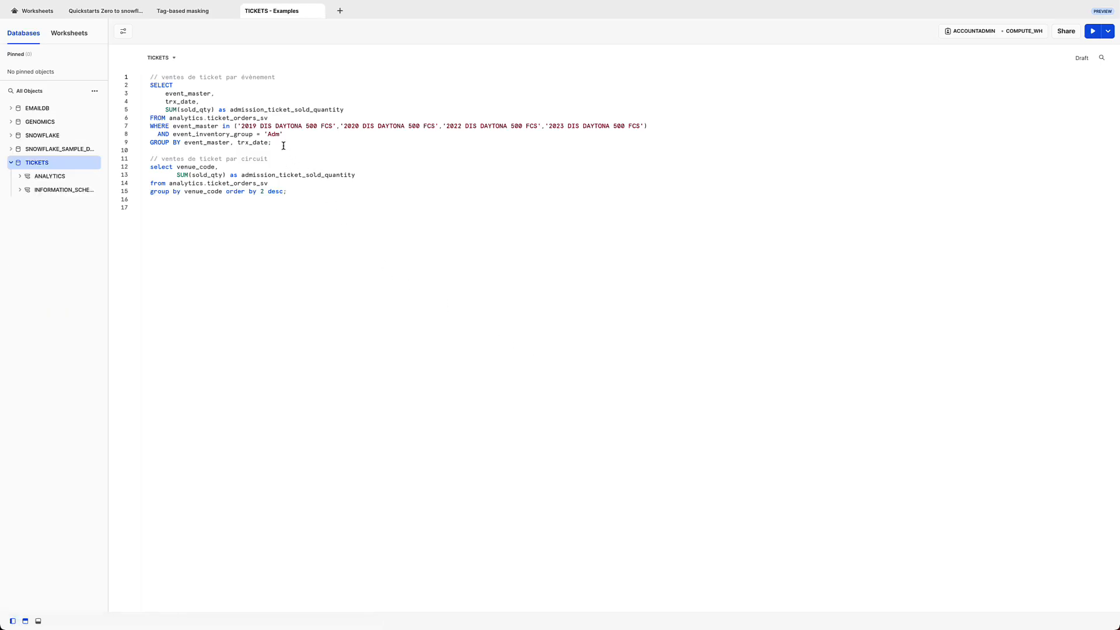
Run the ticket sales per event sample query and expand the views and functions in the TICKETS database's ANALYTICS schema.
{"action": "key", "text": "ctrl+Return"}
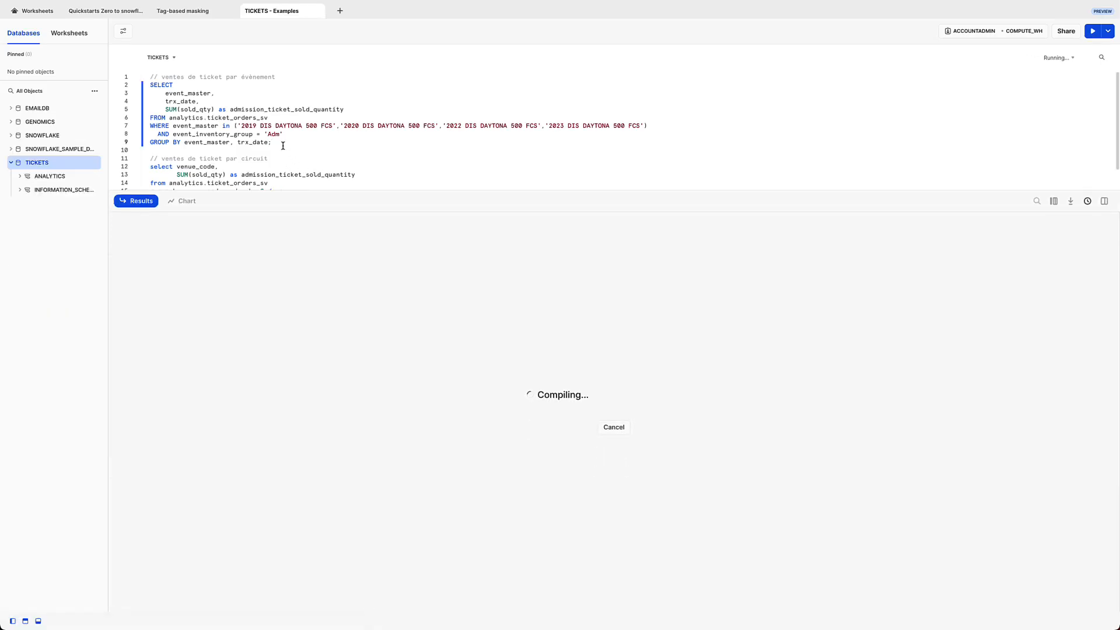
{"action": "left_click", "coordinate": [19, 176]}
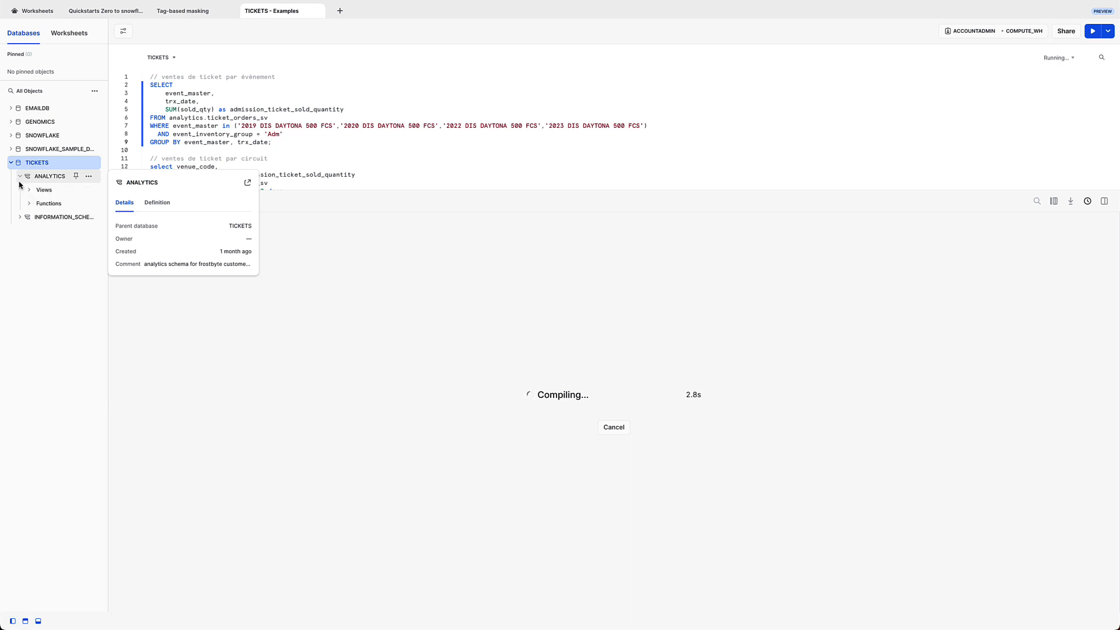
{"action": "left_click", "coordinate": [30, 189]}
{"action": "left_click", "coordinate": [30, 217]}
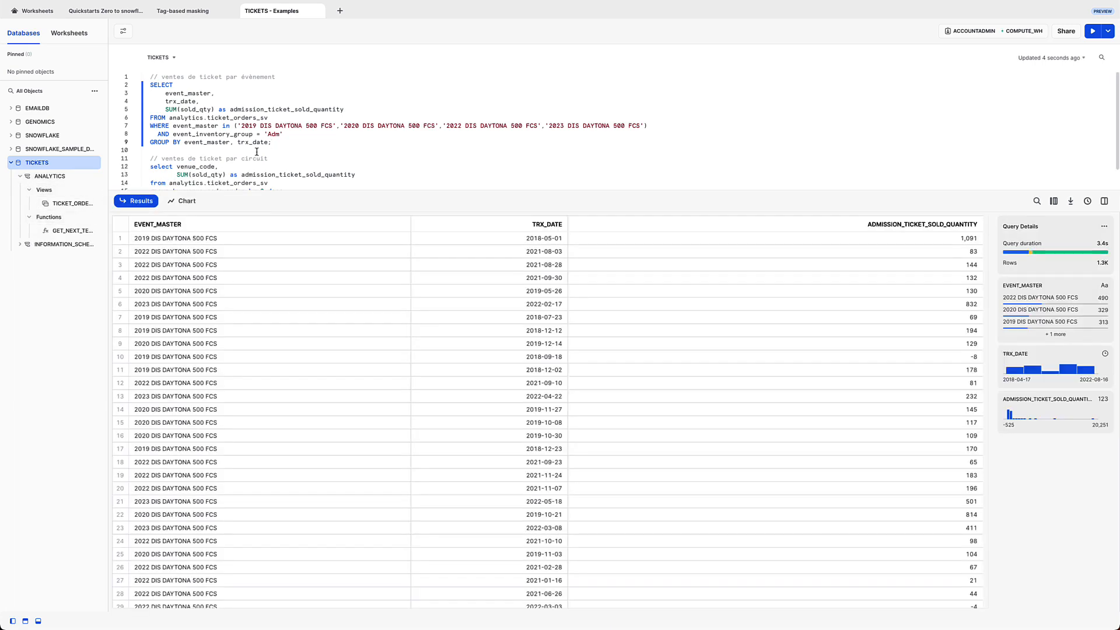
Chart the per-event results with EVENT_MASTER added as a series, and run the ticket sales per venue_code sample query.
{"action": "scroll", "coordinate": [259, 158], "scroll_direction": "down", "scroll_amount": 2}
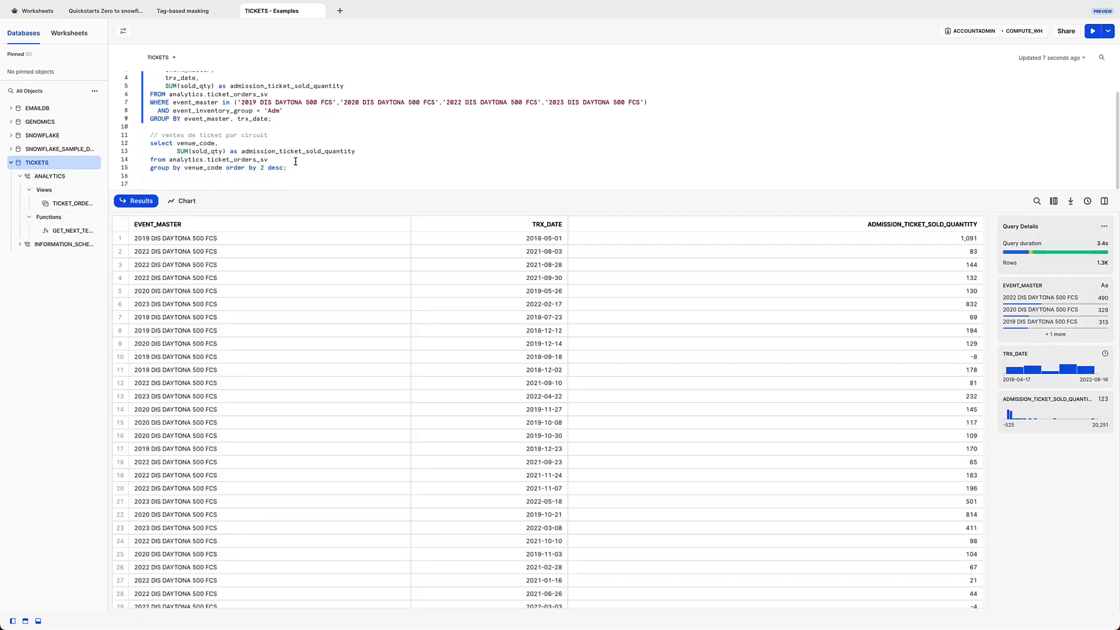
{"action": "left_click", "coordinate": [182, 201]}
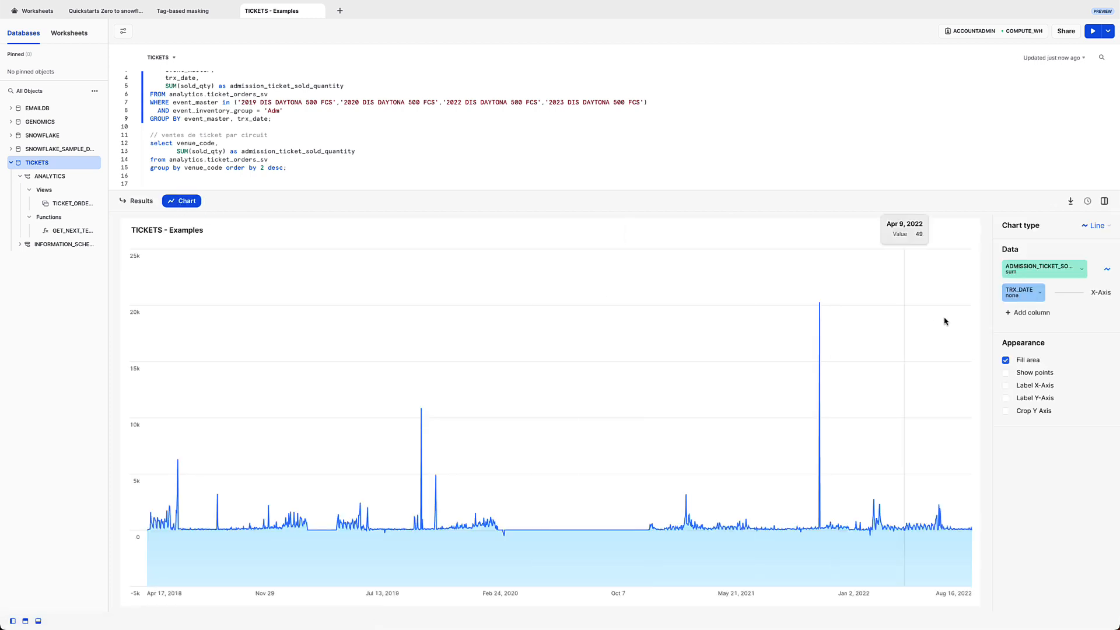
{"action": "left_click", "coordinate": [1030, 317]}
{"action": "left_click", "coordinate": [933, 302]}
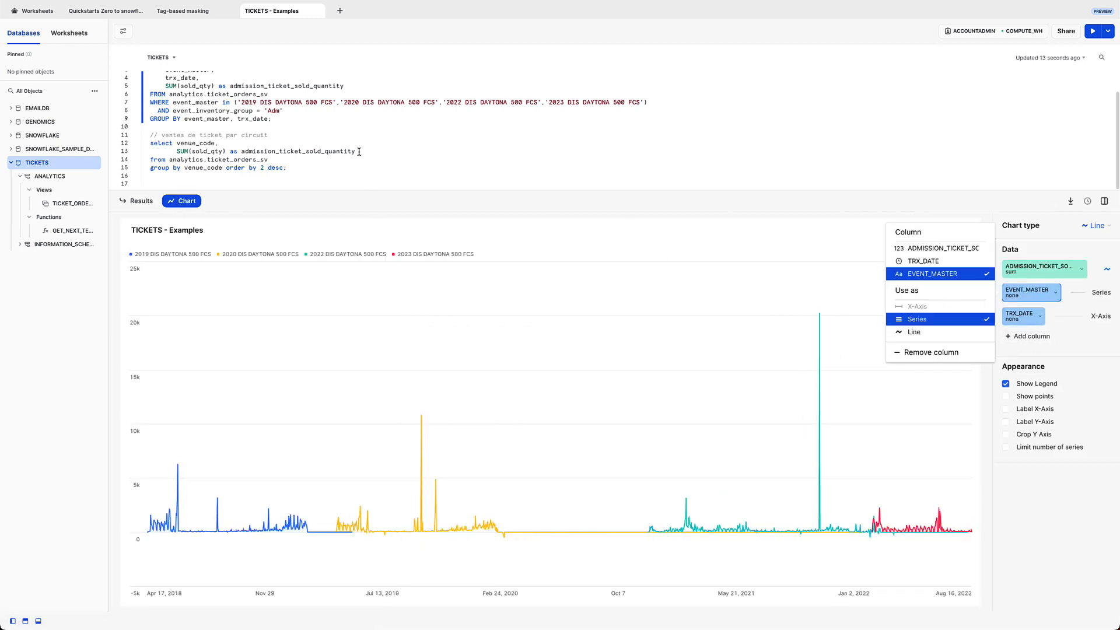
{"action": "left_click", "coordinate": [338, 168]}
{"action": "key", "text": "ctrl+Return"}
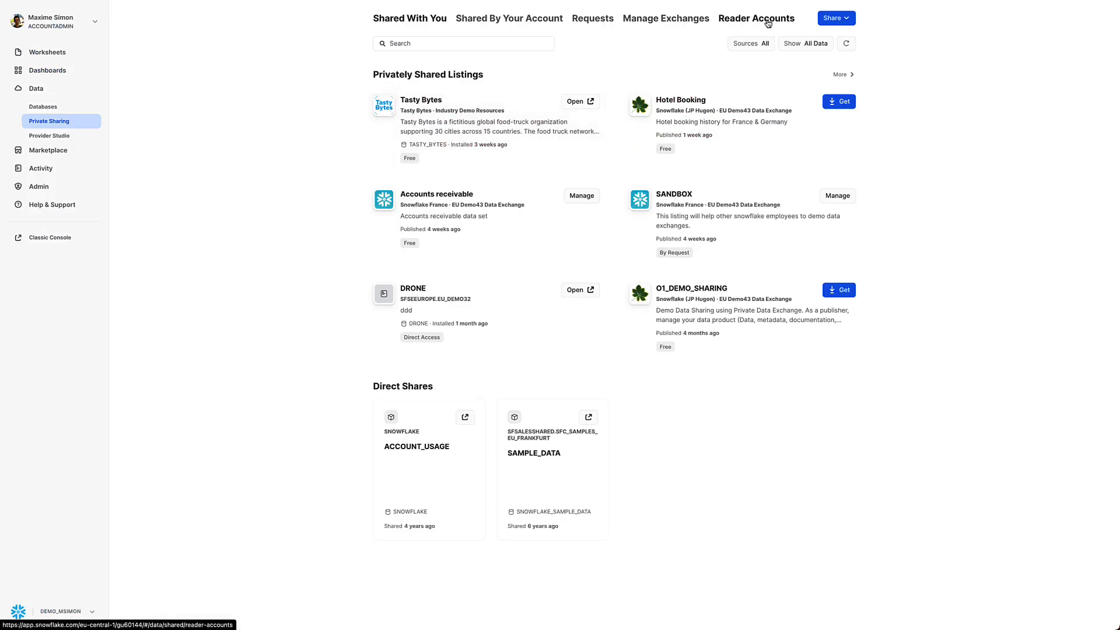
In the provider account, open the listed reader account's locator URL and sign in with its username and password.
{"action": "left_click", "coordinate": [768, 22]}
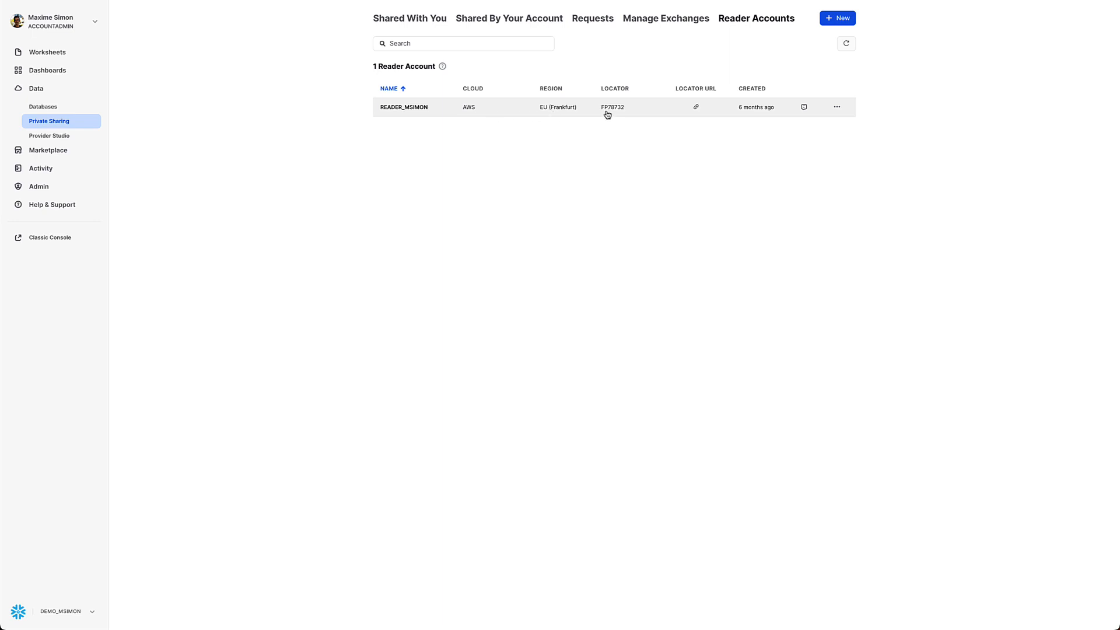
{"action": "left_click", "coordinate": [696, 108]}
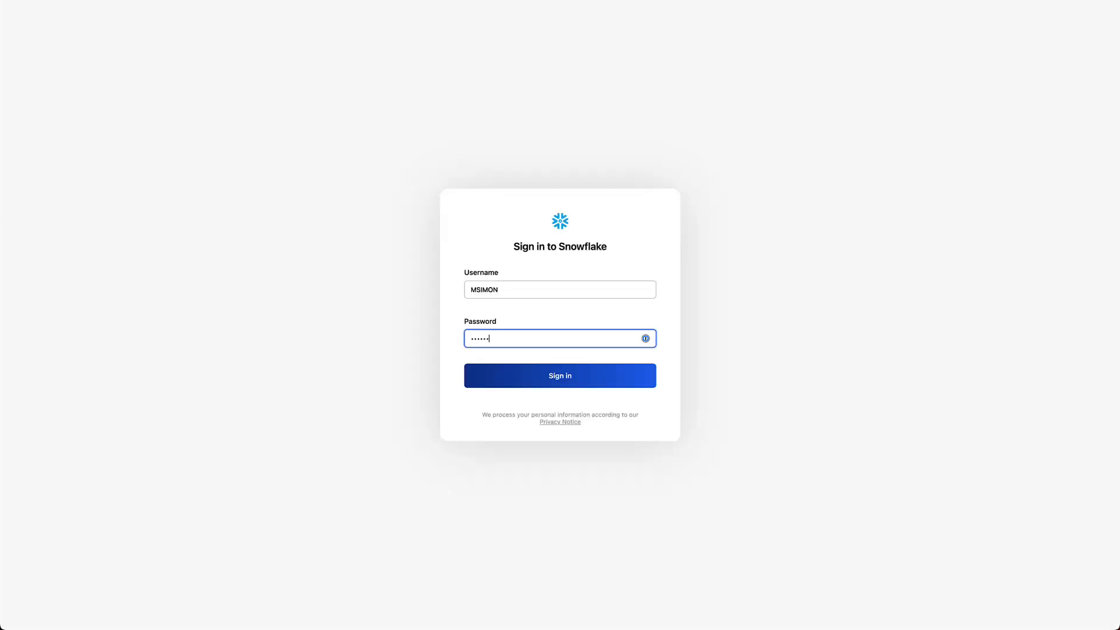
{"action": "key", "text": "Return"}
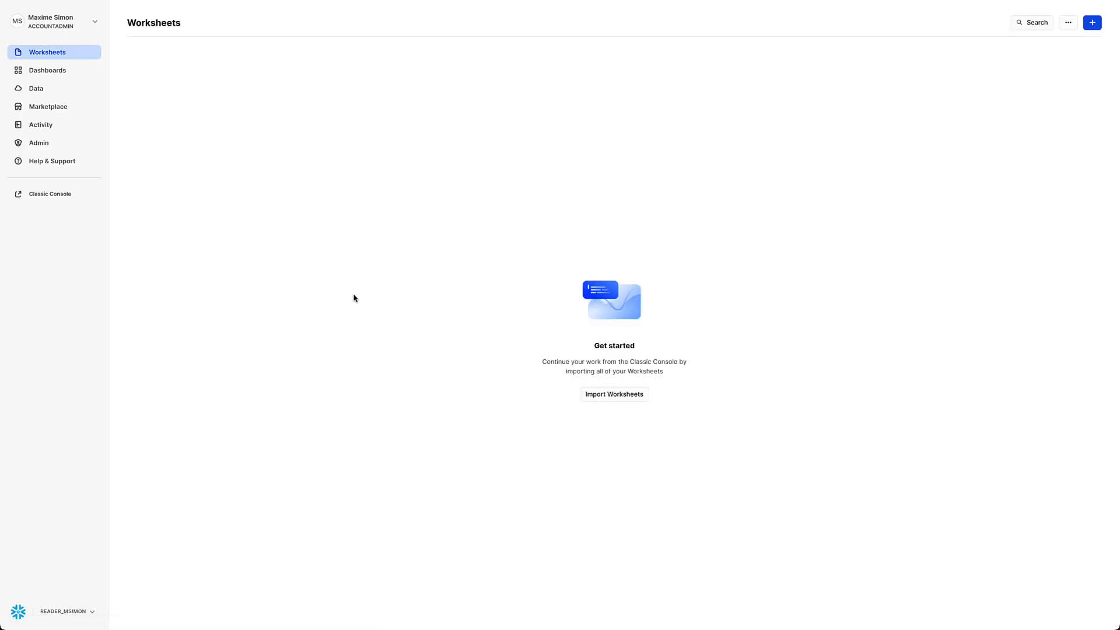
Get the privately shared TICKETS listing in the reader account as database TICKETS, and open its sample queries.
{"action": "left_click", "coordinate": [37, 89]}
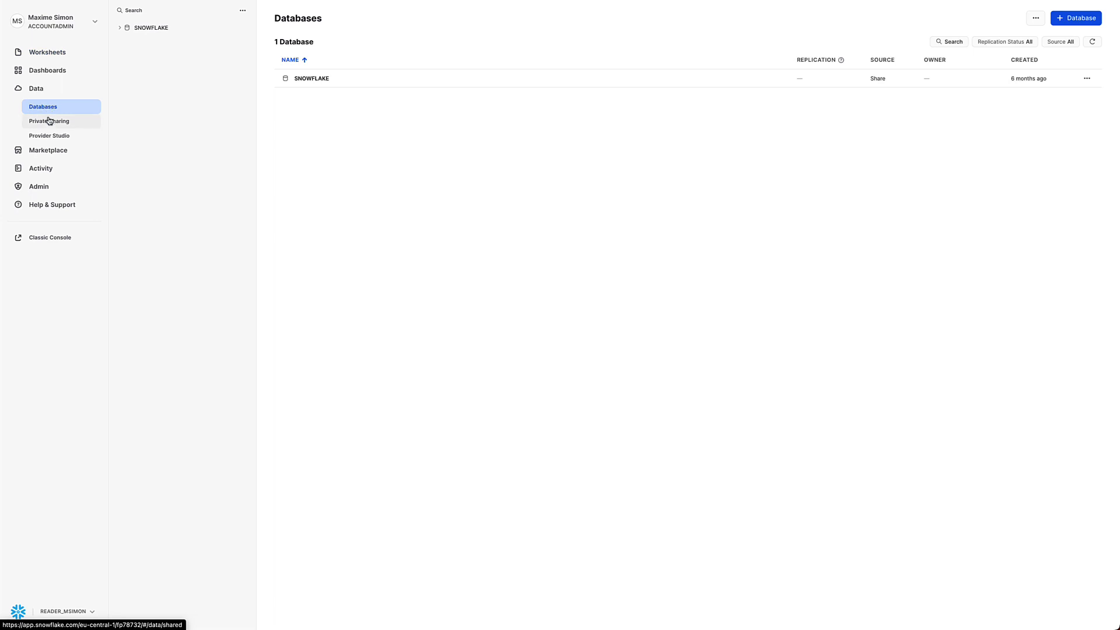
{"action": "left_click", "coordinate": [50, 122]}
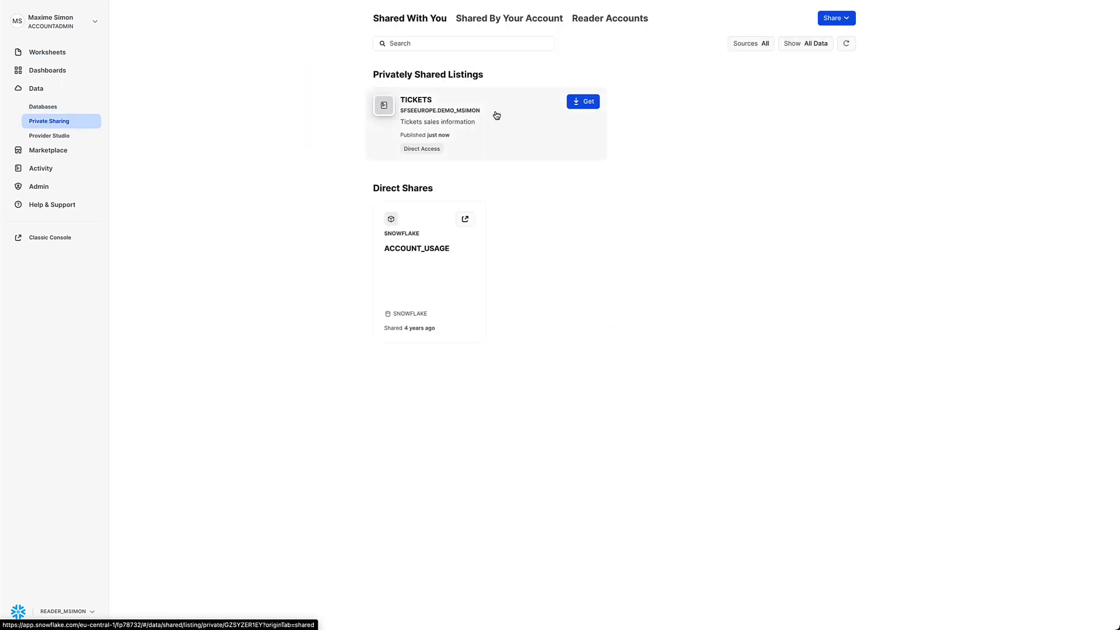
{"action": "left_click", "coordinate": [581, 102]}
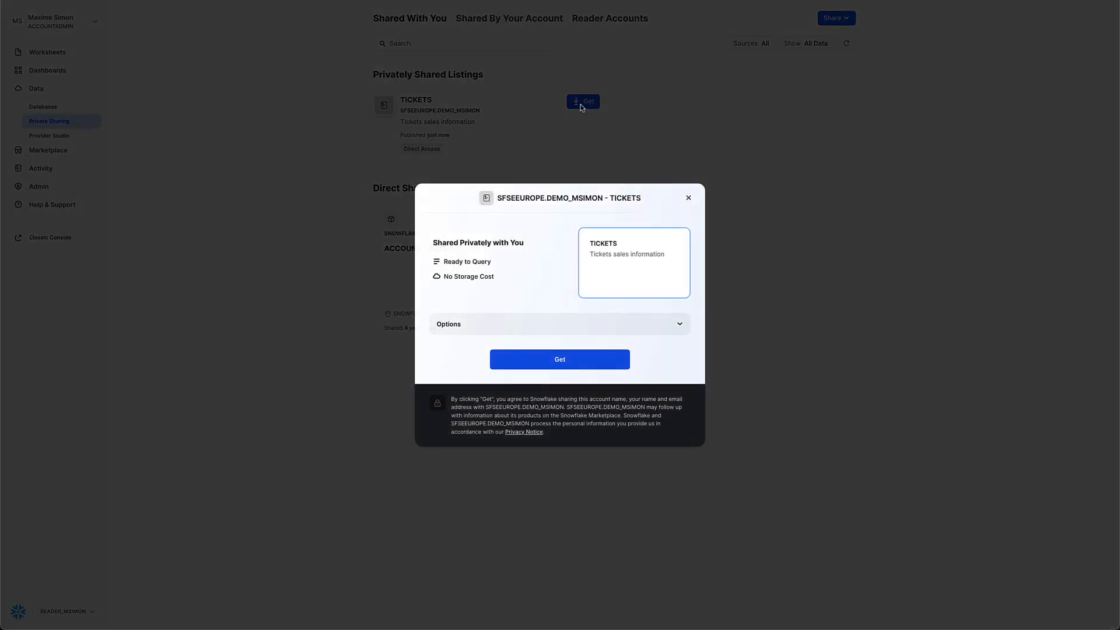
{"action": "left_click", "coordinate": [587, 324]}
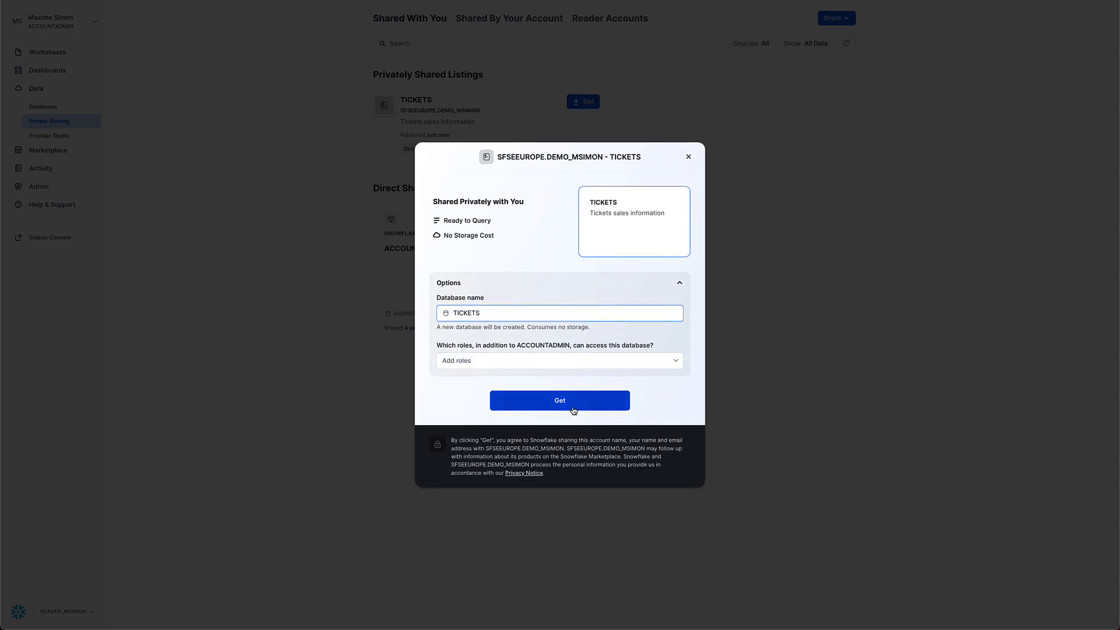
{"action": "left_click", "coordinate": [575, 408]}
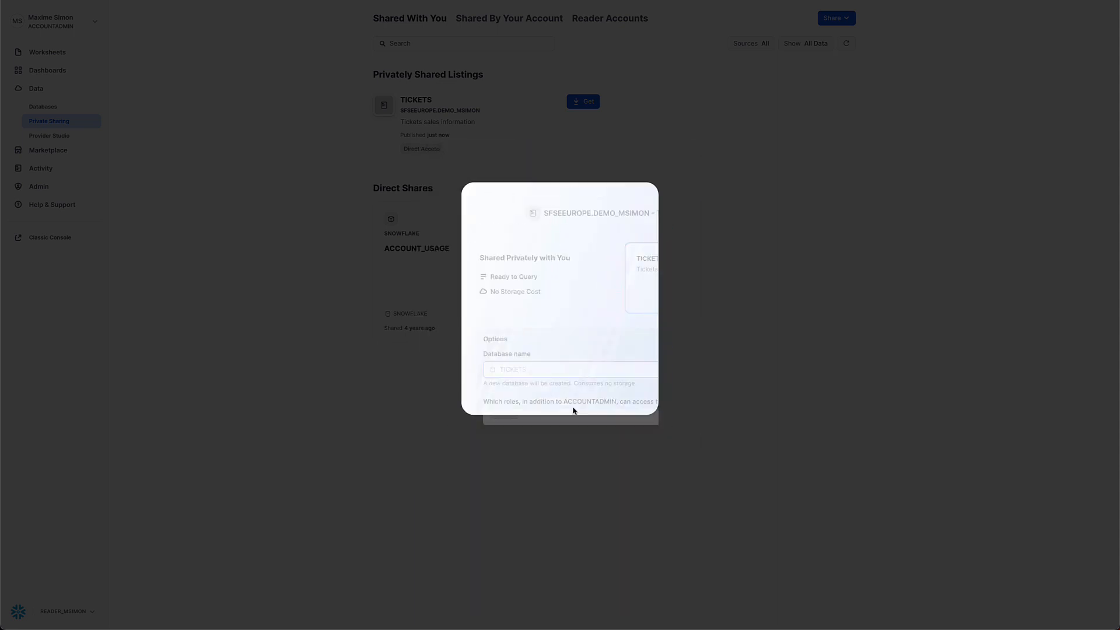
{"action": "left_click", "coordinate": [566, 345]}
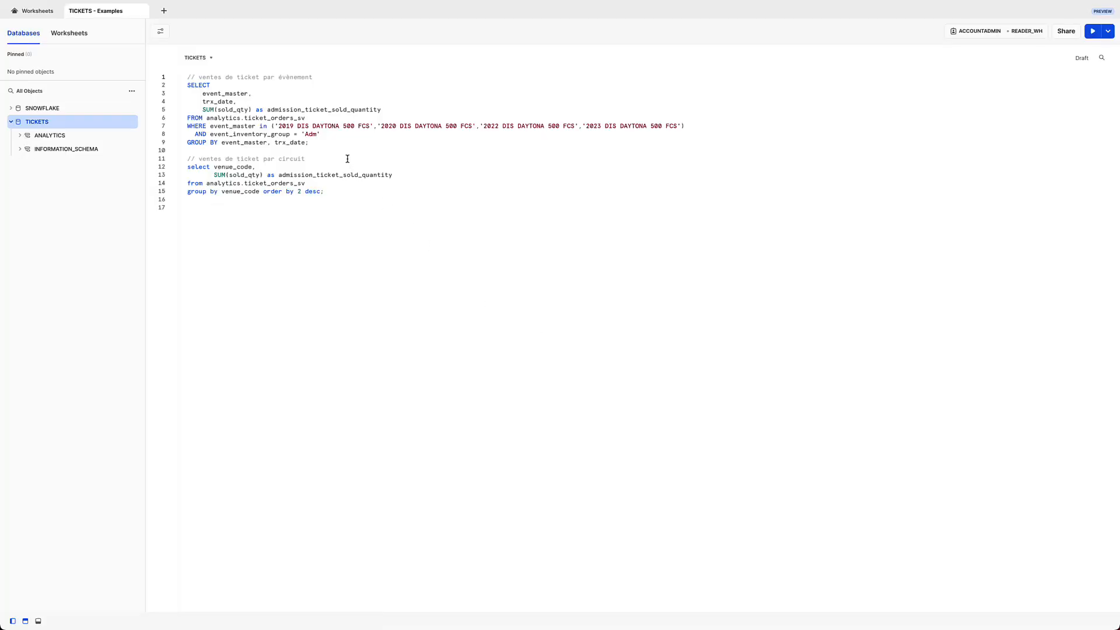
Run both sample queries in the reader account, for ticket sales per event and per circuit.
{"action": "key", "text": "ctrl+Return"}
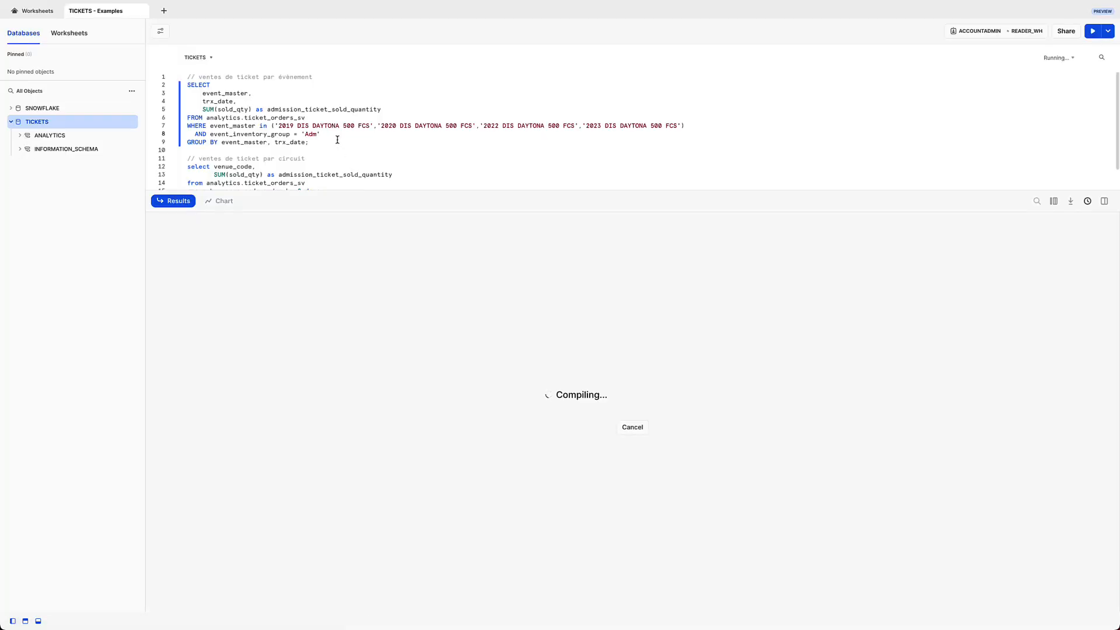
{"action": "scroll", "coordinate": [339, 152], "scroll_direction": "down", "scroll_amount": 1}
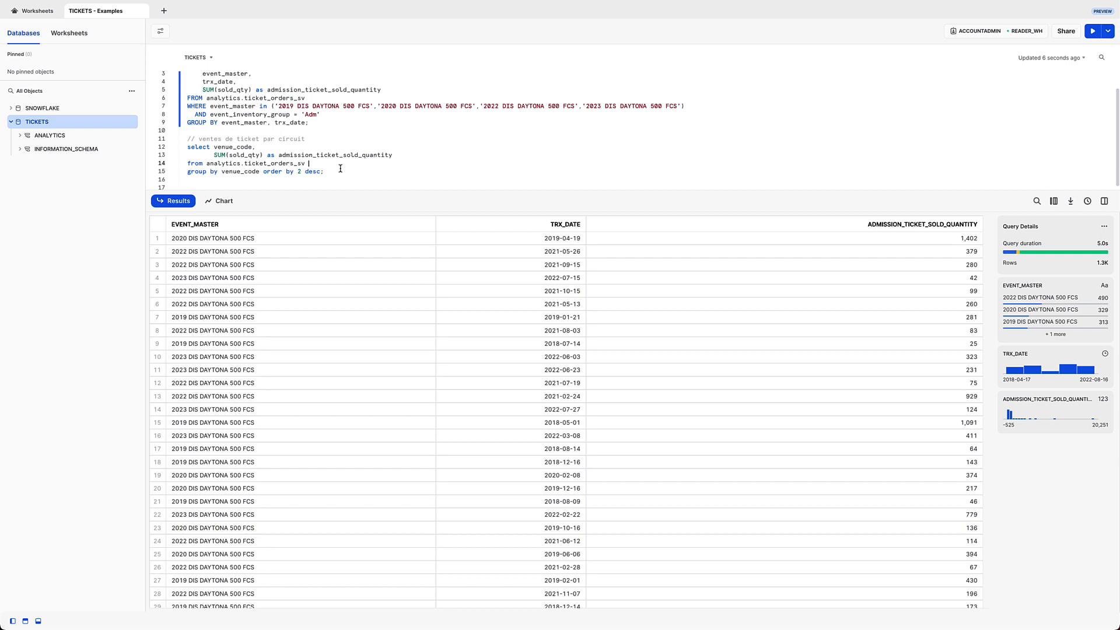
{"action": "key", "text": "ctrl+Return"}
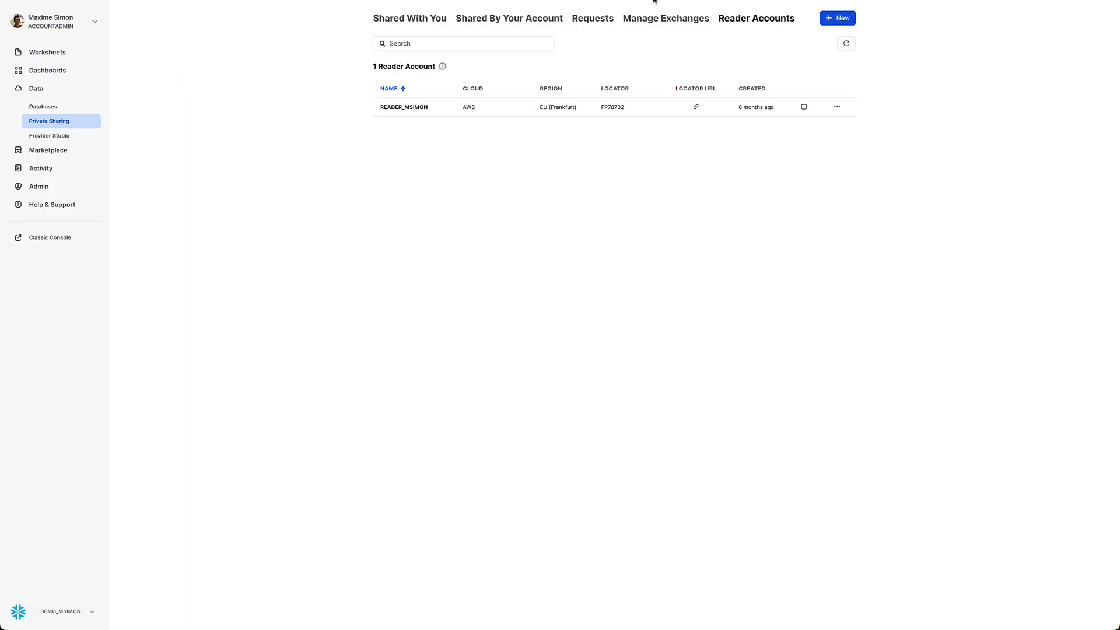
Return to the provider account and open the Sharing worksheet at its data sharing section.
{"action": "left_click", "coordinate": [75, 57]}
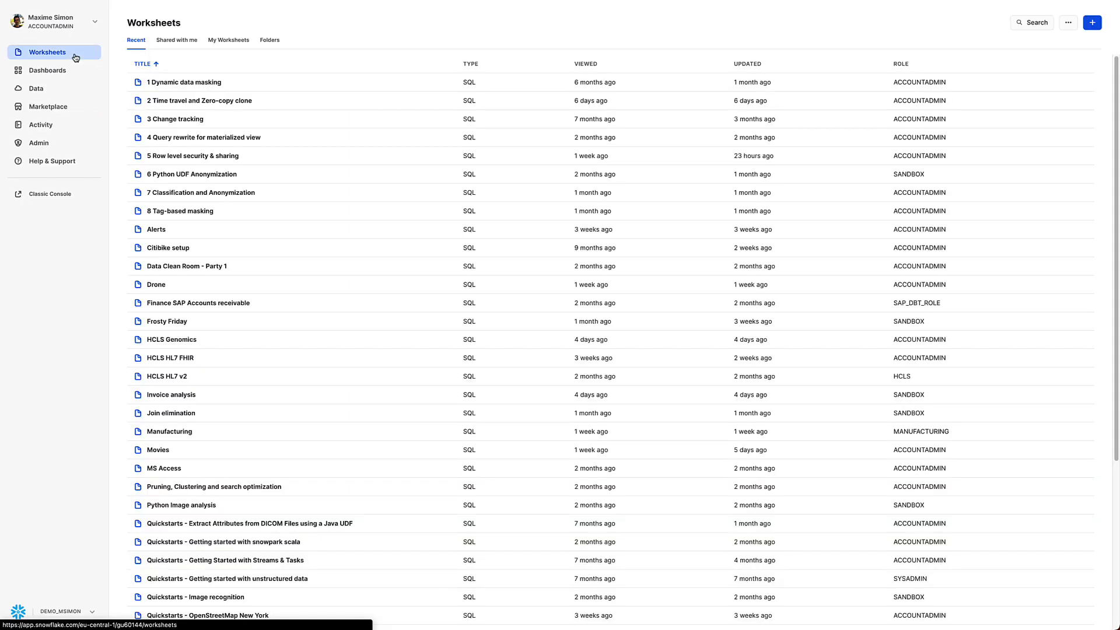
{"action": "scroll", "coordinate": [258, 333], "scroll_direction": "down", "scroll_amount": 4}
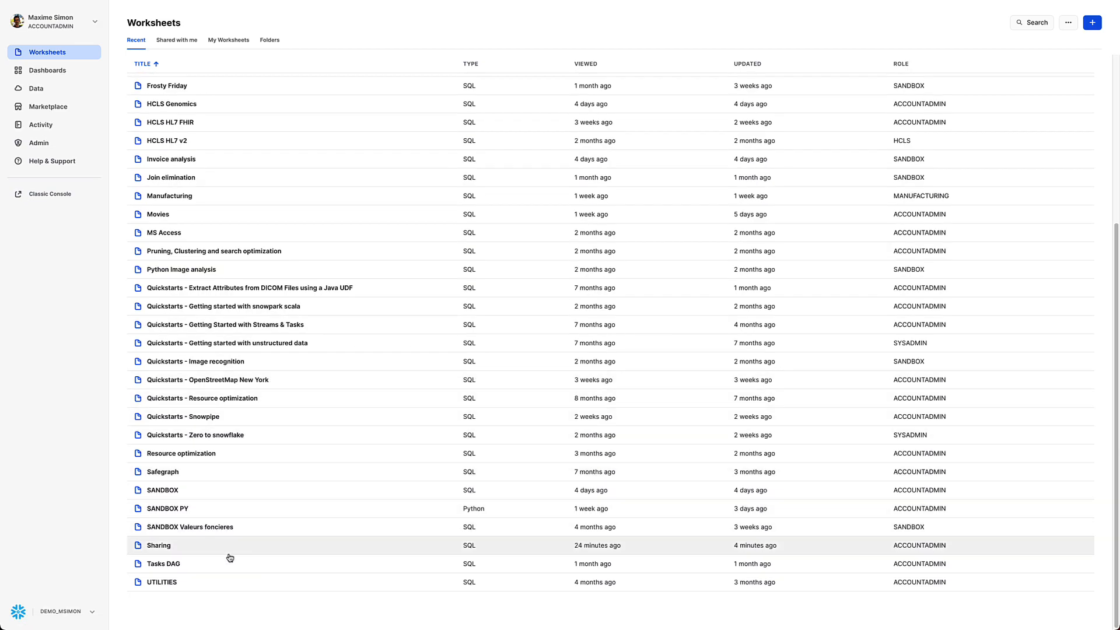
{"action": "left_click", "coordinate": [229, 555]}
{"action": "scroll", "coordinate": [265, 365], "scroll_direction": "down", "scroll_amount": 10}
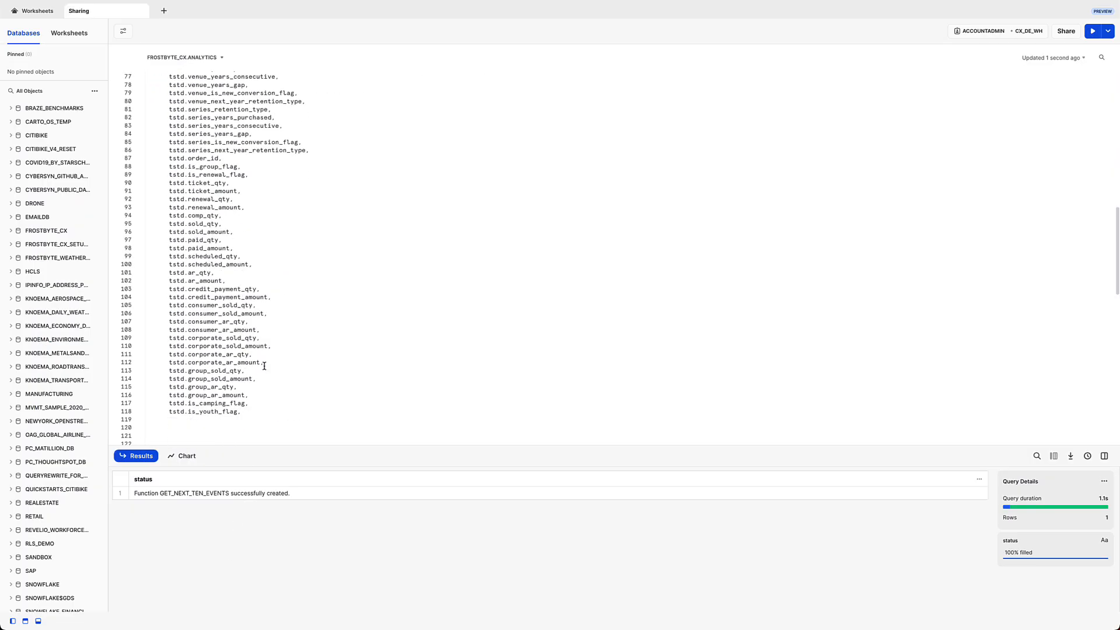
{"action": "scroll", "coordinate": [264, 366], "scroll_direction": "down", "scroll_amount": 10}
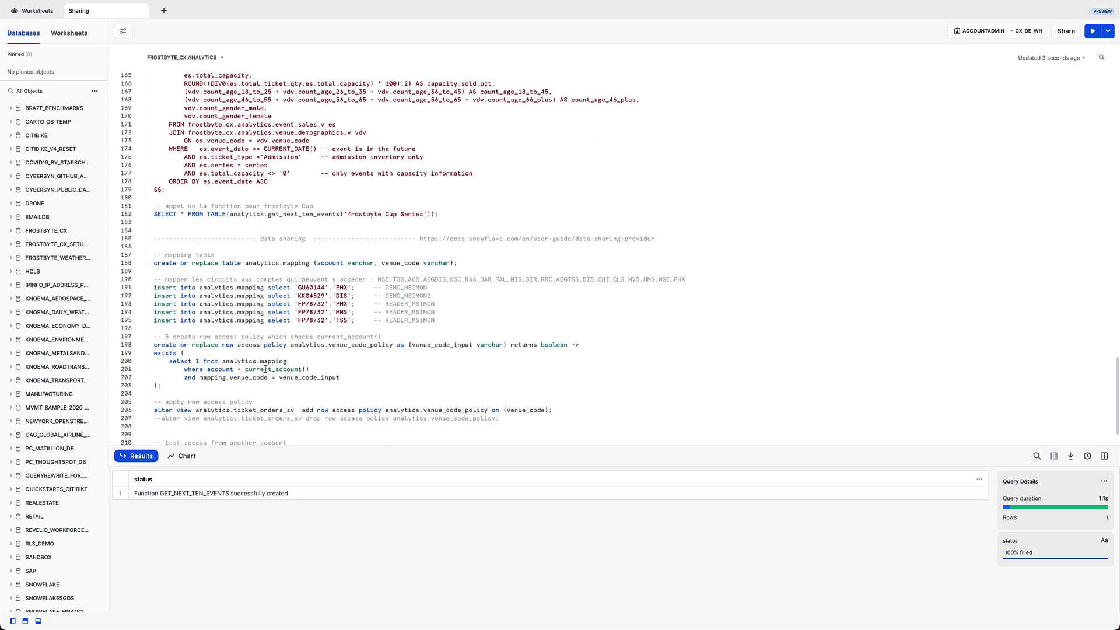
{"action": "scroll", "coordinate": [266, 369], "scroll_direction": "down", "scroll_amount": 2}
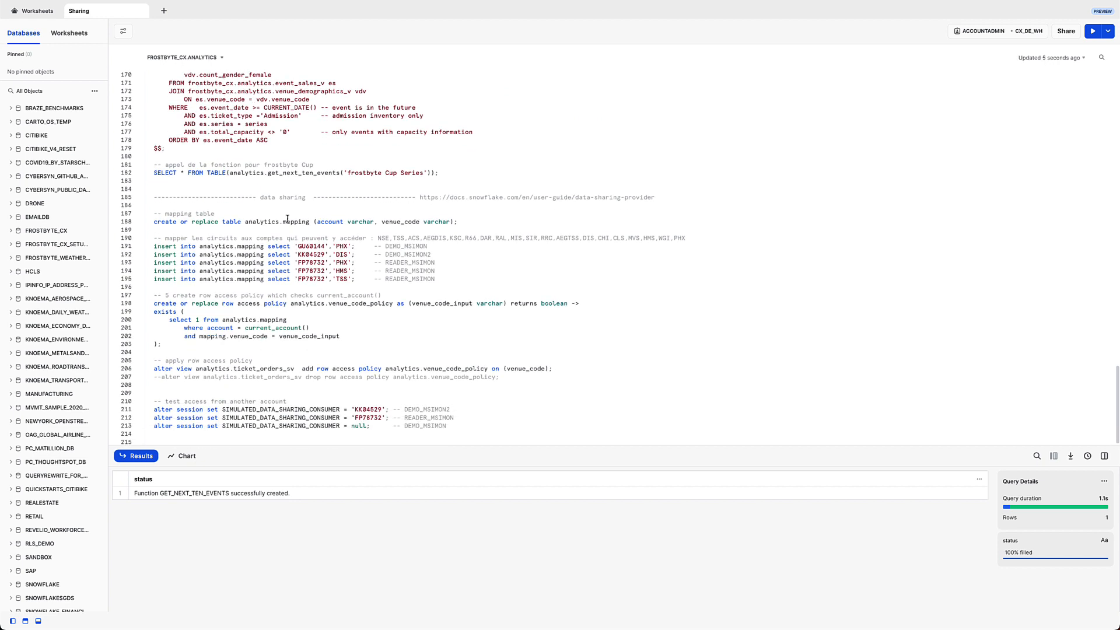
Create the analytics.mapping table with account and venue_code columns, and run the five inserts mapping accounts to venues PHX, DIS, PHX, HMS and TSS.
{"action": "left_click", "coordinate": [307, 232]}
{"action": "key", "text": "ctrl+Return"}
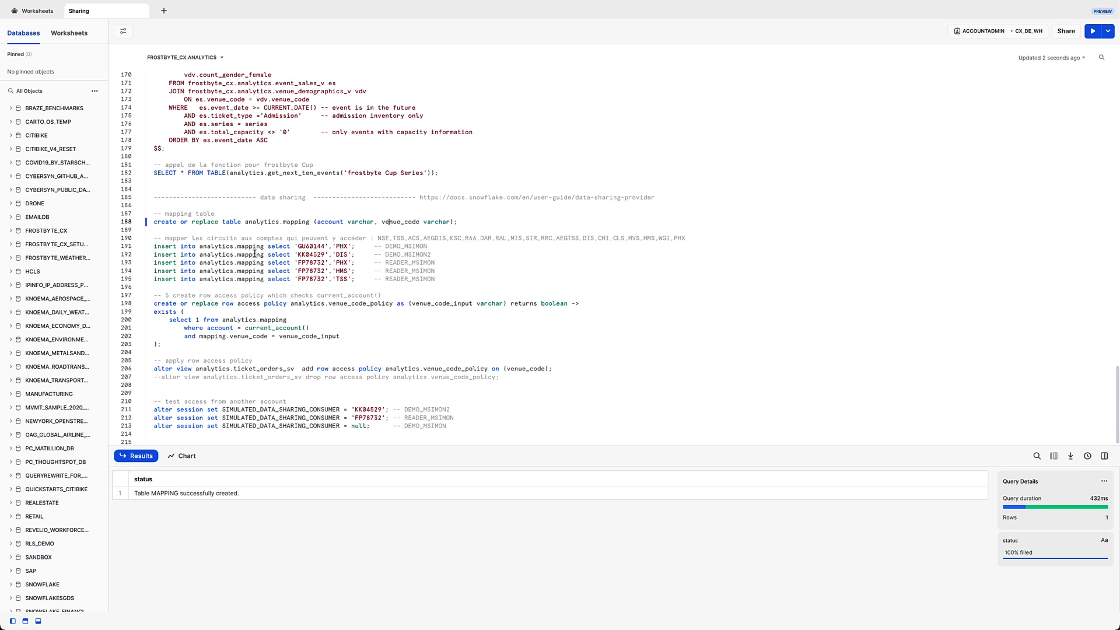
{"action": "left_click_drag", "start_coordinate": [151, 248], "coordinate": [453, 293]}
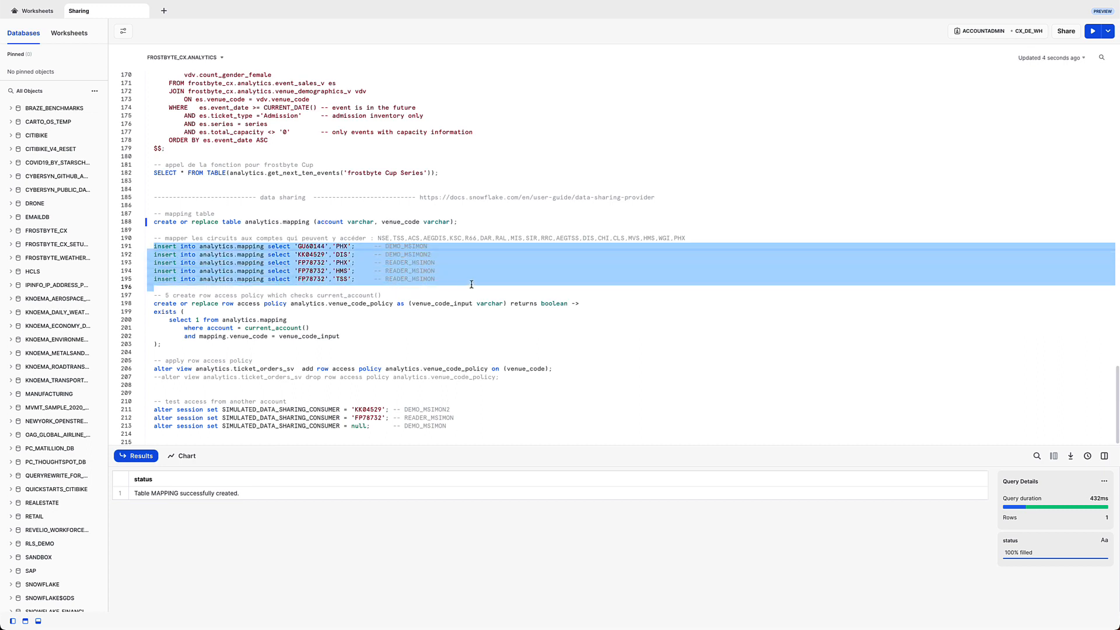
{"action": "key", "text": "ctrl+Return"}
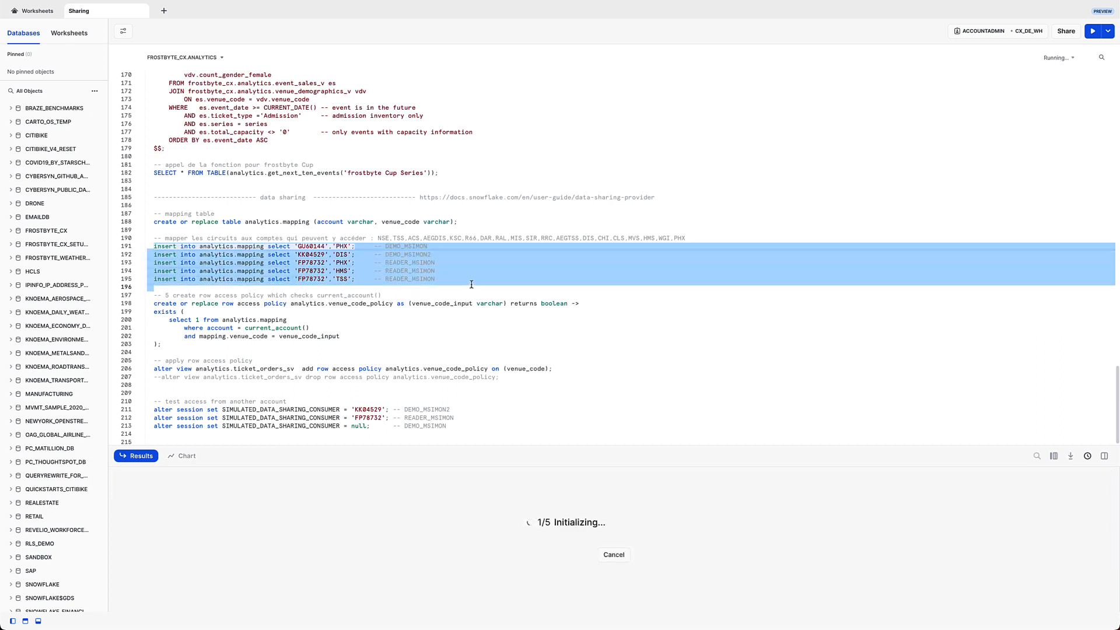
Add the statement select current_account(); below the mapping inserts, run it and check the returned account.
{"action": "left_click", "coordinate": [326, 291]}
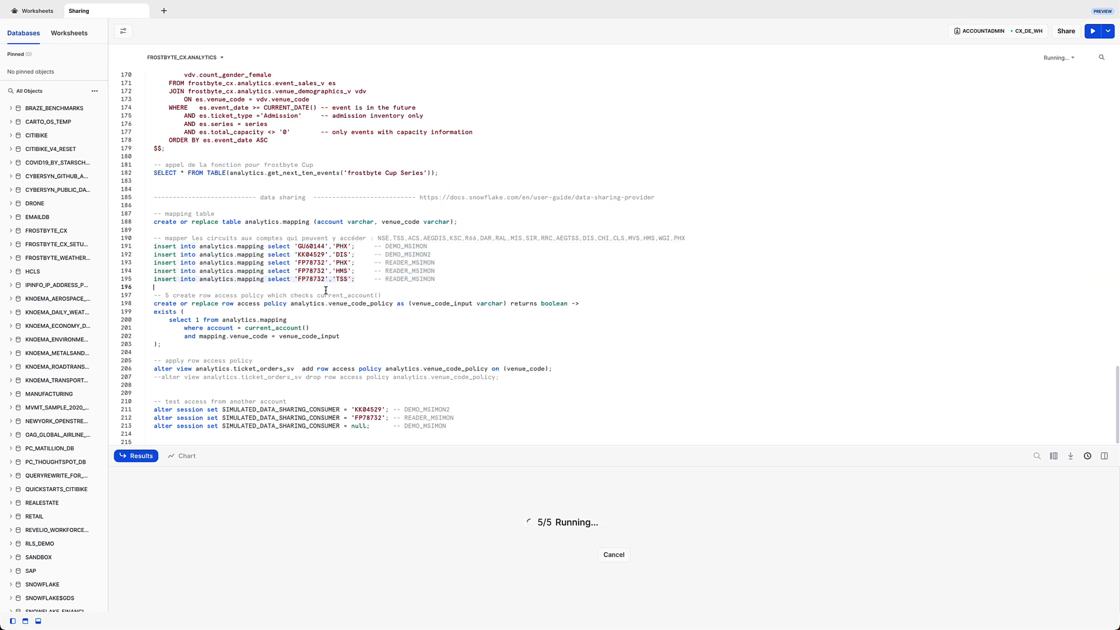
{"action": "key", "text": "Return"}
{"action": "type", "text": "select current"}
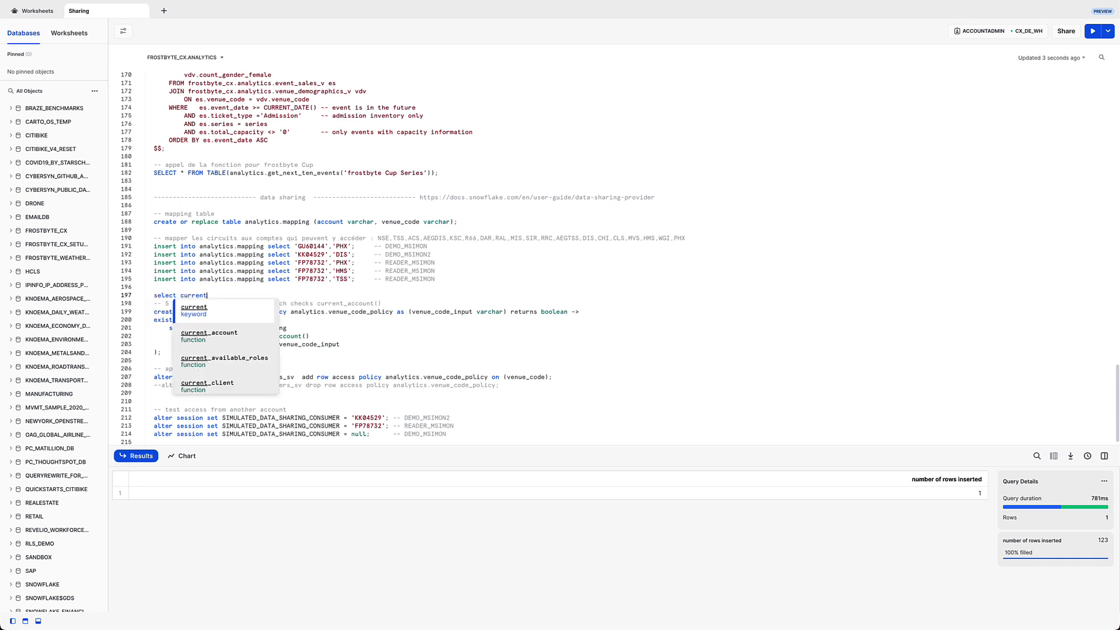
{"action": "key", "text": "Down"}
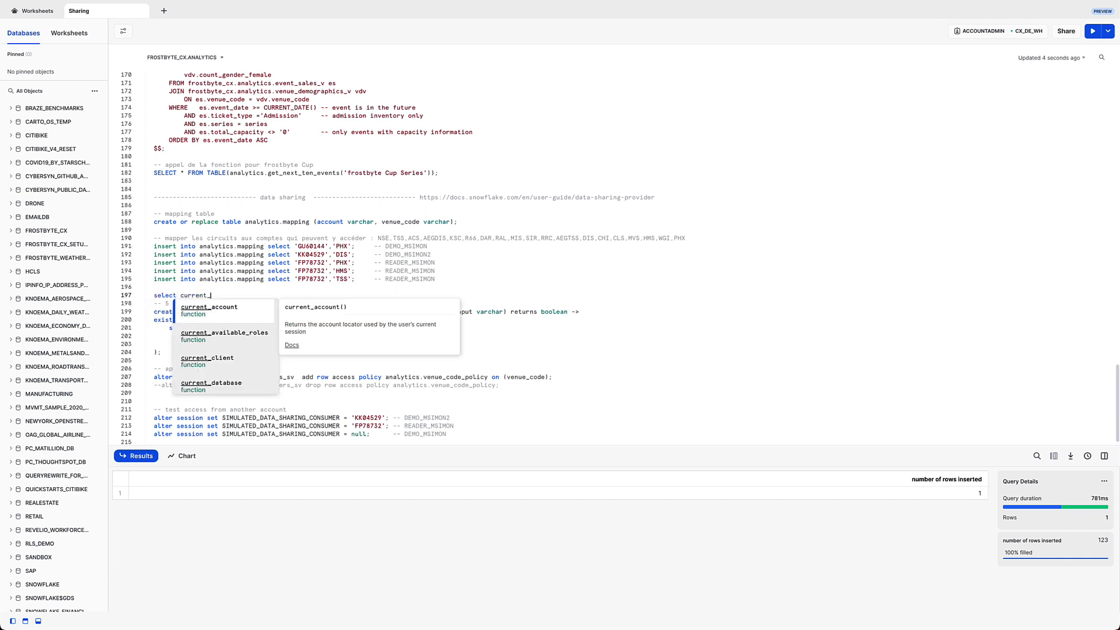
{"action": "key", "text": "Return"}
{"action": "type", "text": "()"}
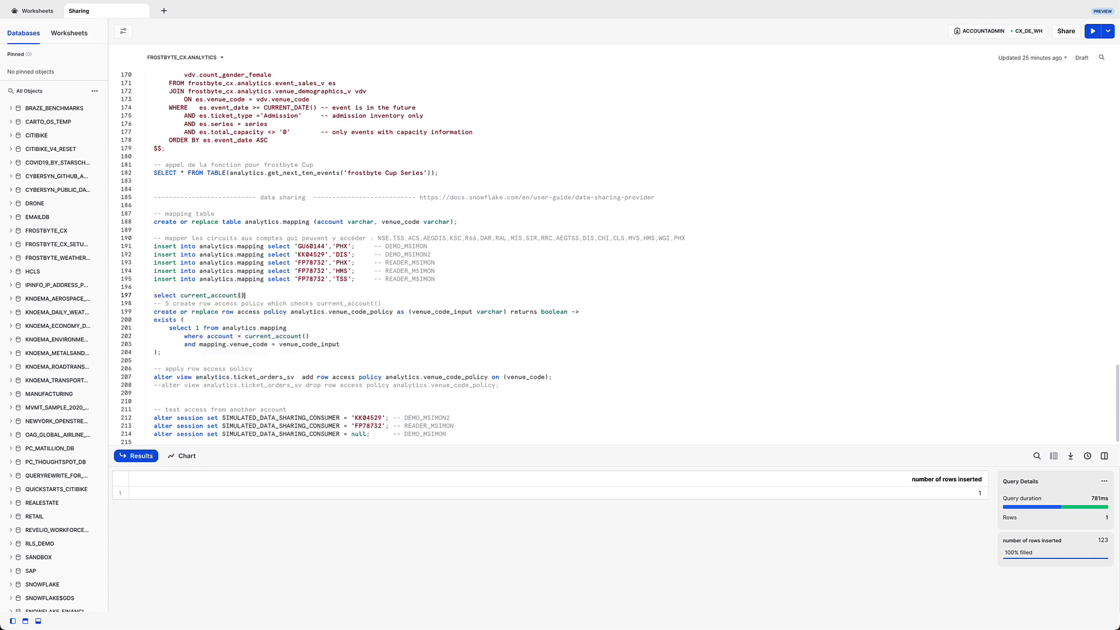
{"action": "type", "text": ";"}
{"action": "key", "text": "ctrl+Return"}
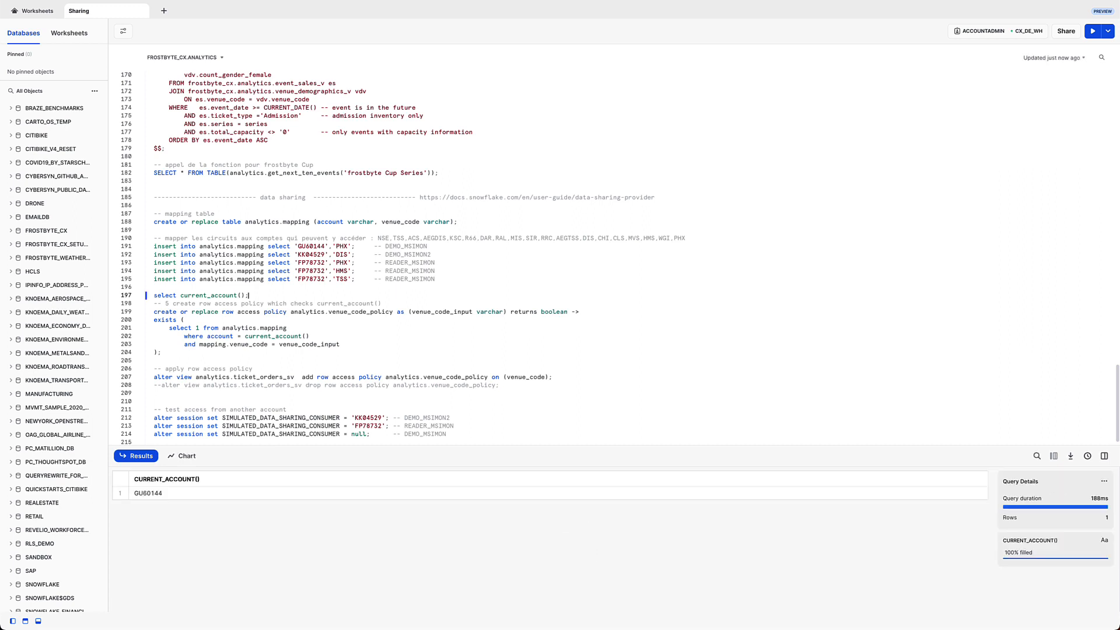
{"action": "left_click", "coordinate": [194, 497]}
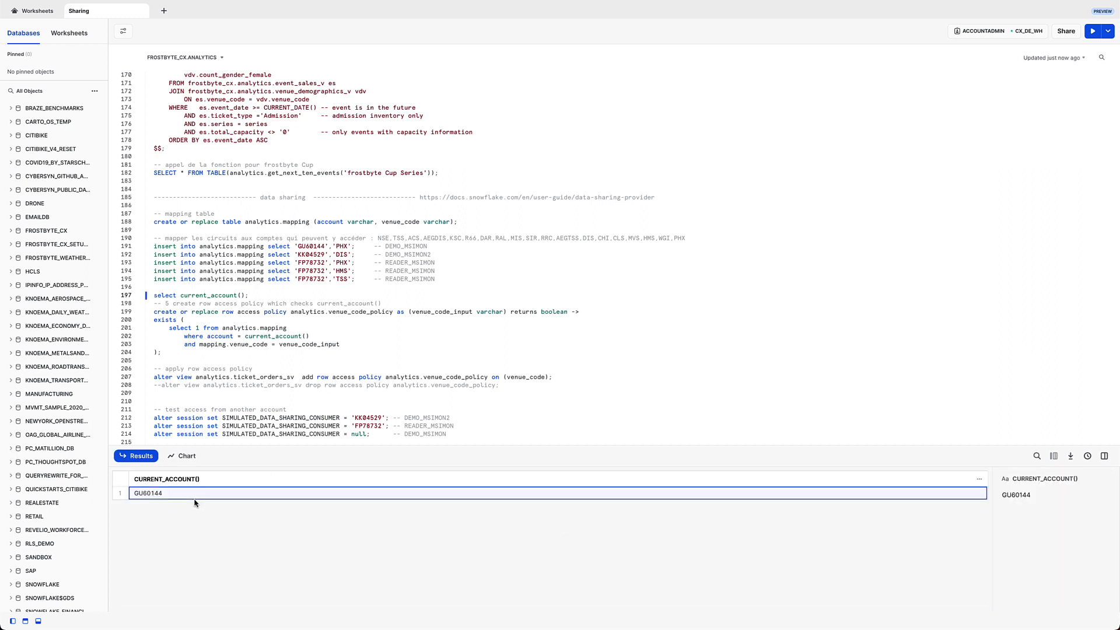
Create the row access policy analytics.venue_code_policy, review its account and venue conditions, and apply it to analytics.ticket_orders_sv on venue_code.
{"action": "left_click", "coordinate": [243, 323]}
{"action": "key", "text": "ctrl+Return"}
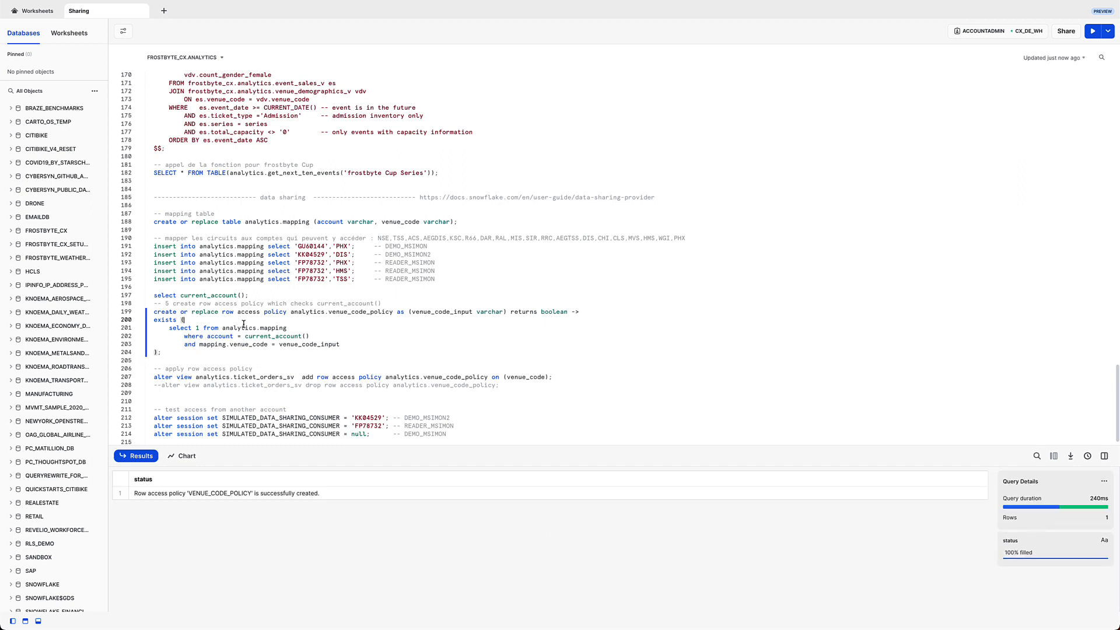
{"action": "scroll", "coordinate": [236, 327], "scroll_direction": "down", "scroll_amount": 1}
{"action": "left_click", "coordinate": [230, 334]}
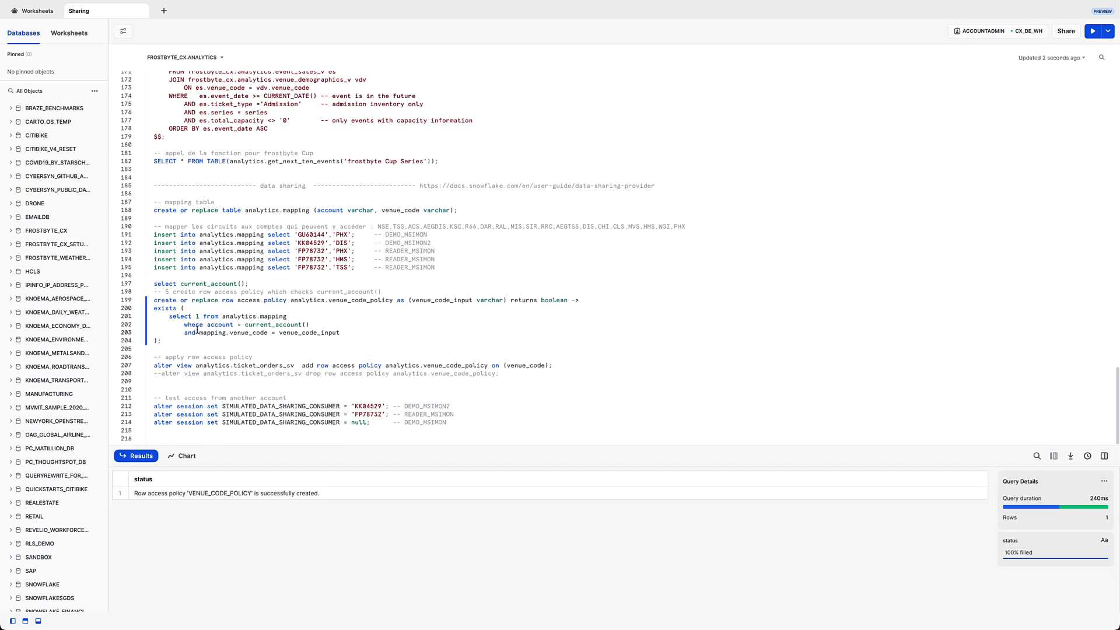
{"action": "left_click_drag", "start_coordinate": [181, 327], "coordinate": [312, 326]}
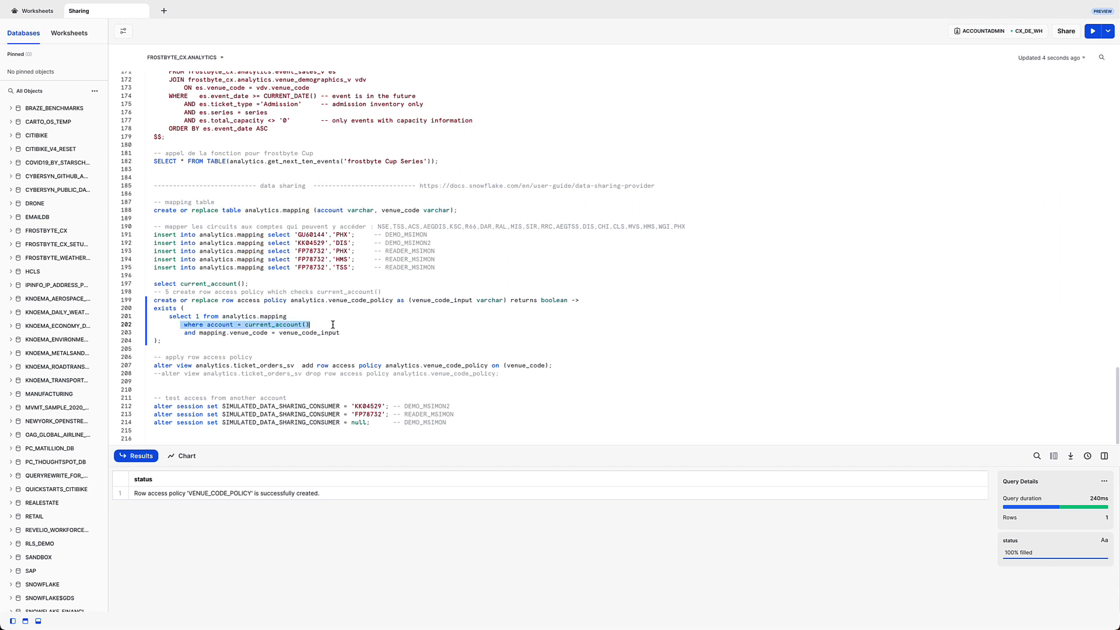
{"action": "left_click", "coordinate": [333, 326]}
{"action": "left_click_drag", "start_coordinate": [199, 333], "coordinate": [349, 333]}
{"action": "left_click", "coordinate": [348, 333]}
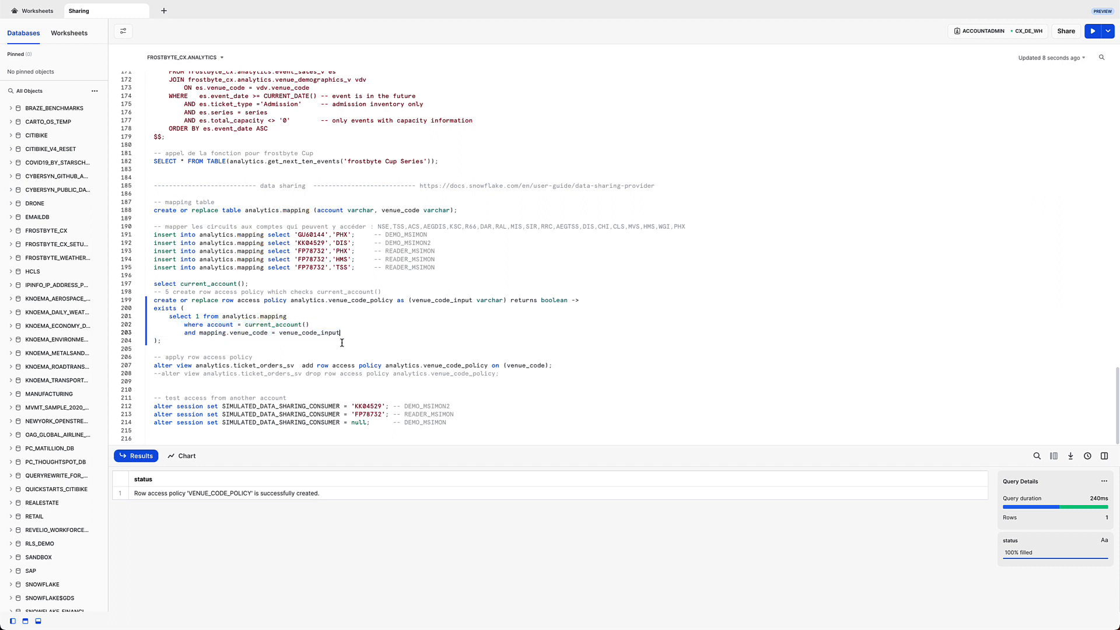
{"action": "left_click", "coordinate": [249, 366]}
{"action": "key", "text": "ctrl+Return"}
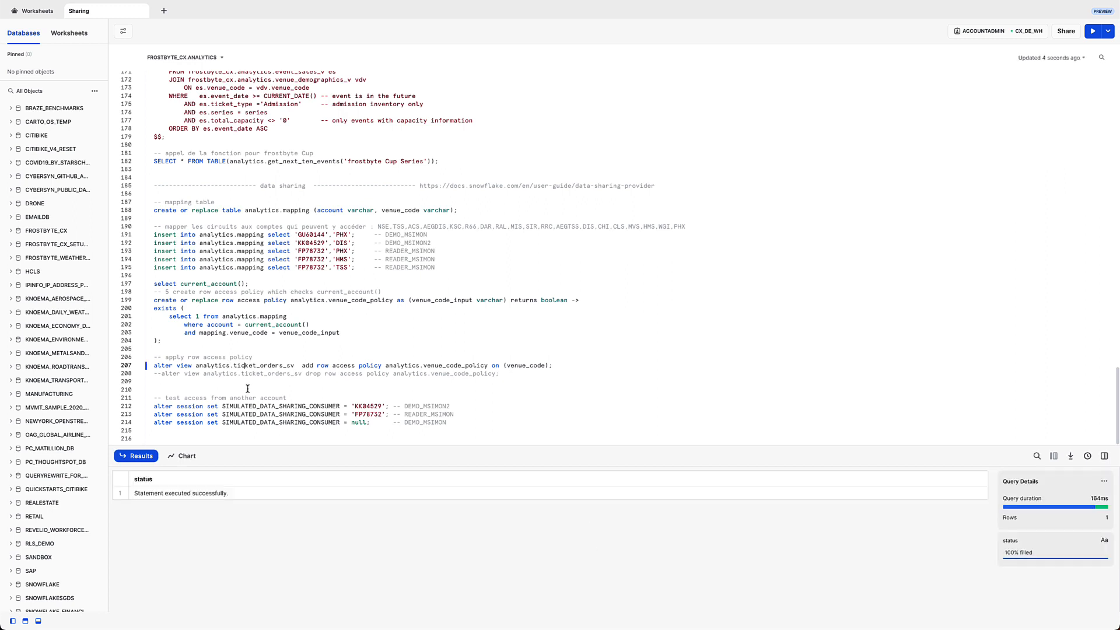
Run the ticket sales per circuit query and the distinct ticket buyers query in the provider account, and inspect their results.
{"action": "scroll", "coordinate": [248, 389], "scroll_direction": "up", "scroll_amount": 10}
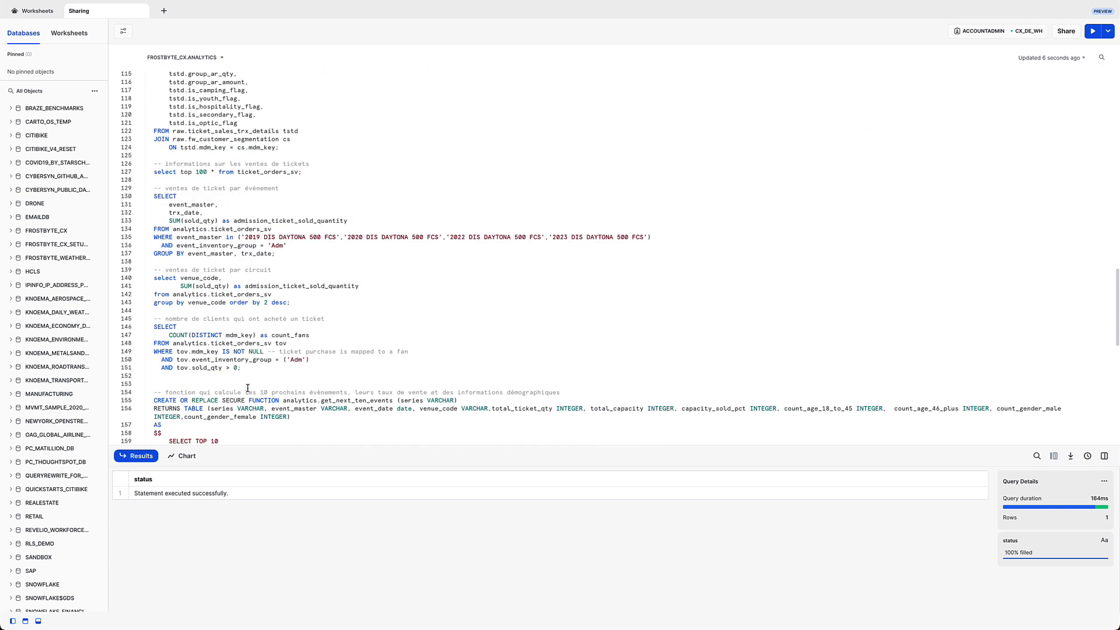
{"action": "left_click", "coordinate": [248, 296]}
{"action": "key", "text": "ctrl+Return"}
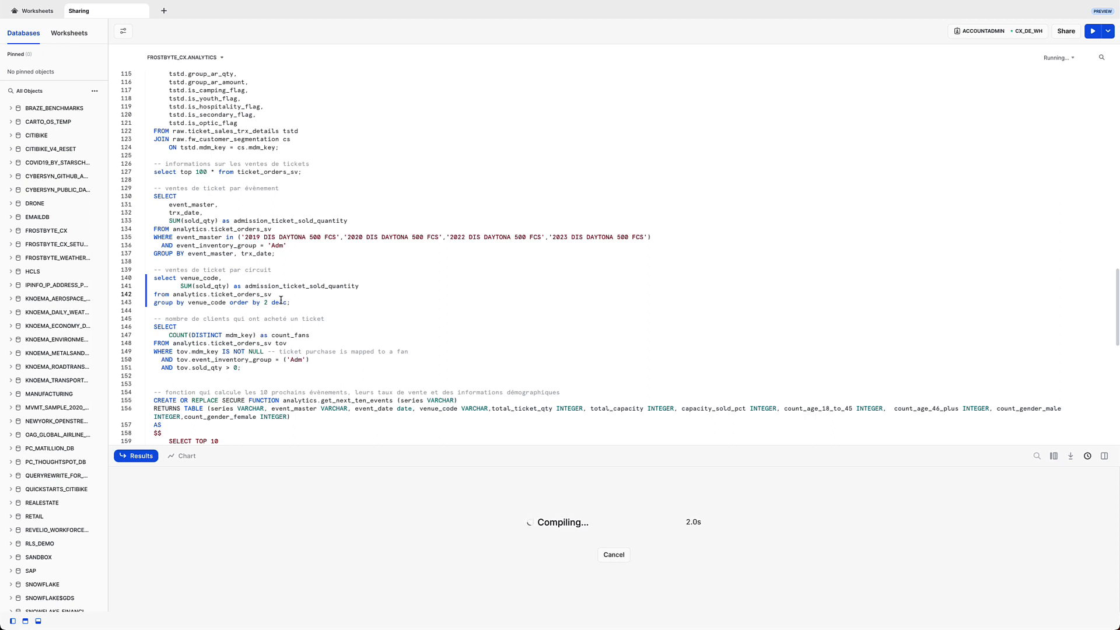
{"action": "scroll", "coordinate": [345, 366], "scroll_direction": "down", "scroll_amount": 1}
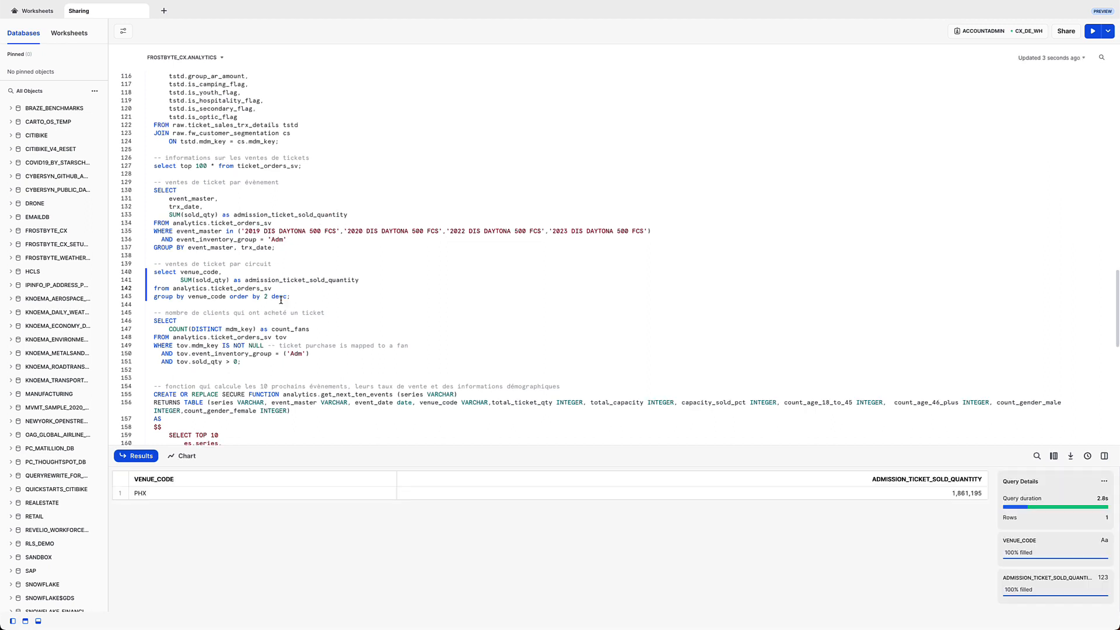
{"action": "left_click", "coordinate": [341, 497]}
{"action": "left_click", "coordinate": [465, 496]}
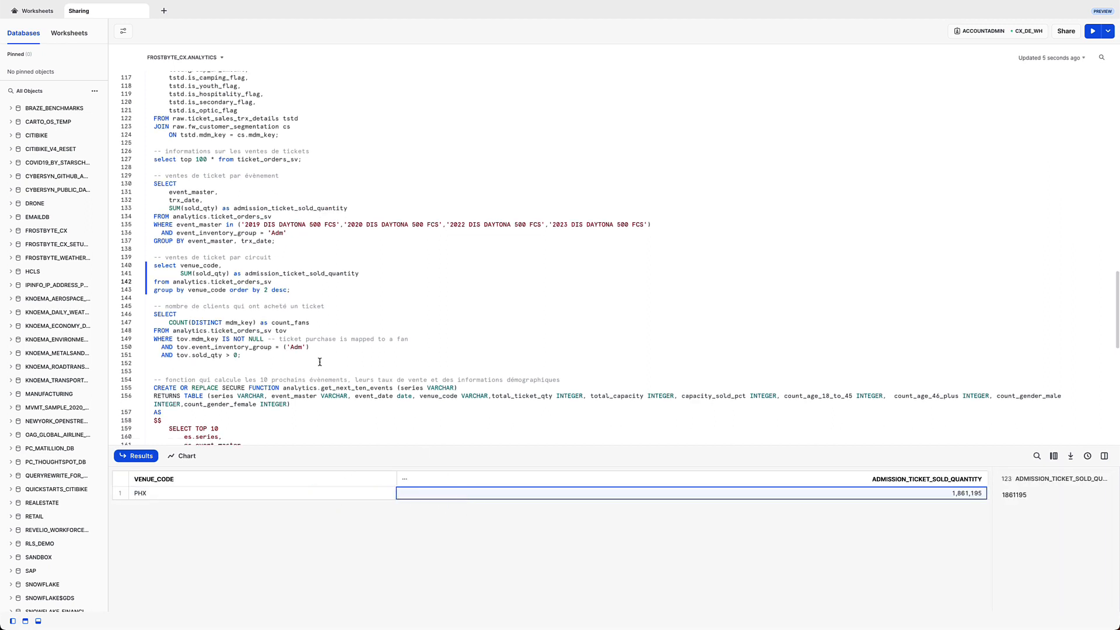
{"action": "left_click", "coordinate": [225, 333]}
{"action": "key", "text": "ctrl+Return"}
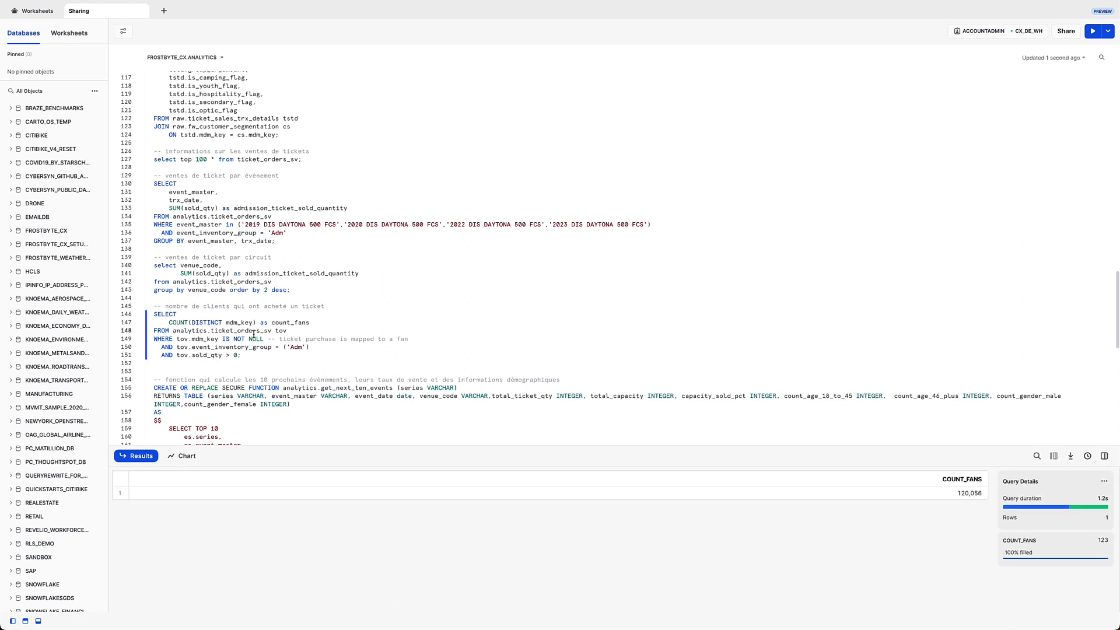
{"action": "left_click", "coordinate": [920, 499]}
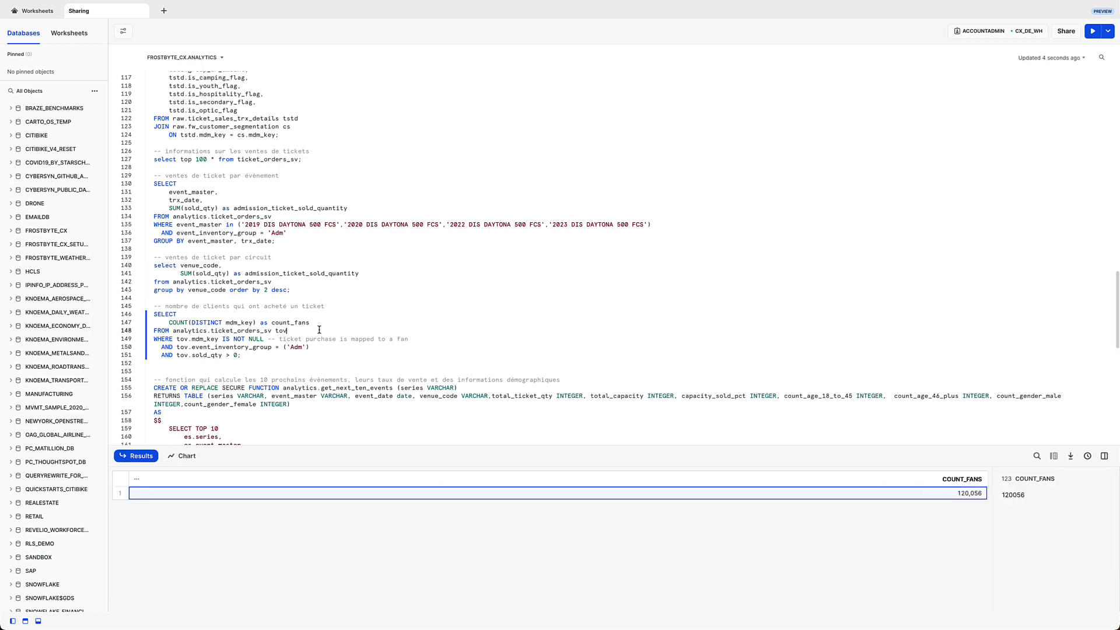
Set SIMULATED_DATA_SHARING_CONSUMER to the second demo account and run the ticket sales per circuit query.
{"action": "scroll", "coordinate": [319, 330], "scroll_direction": "down", "scroll_amount": 8}
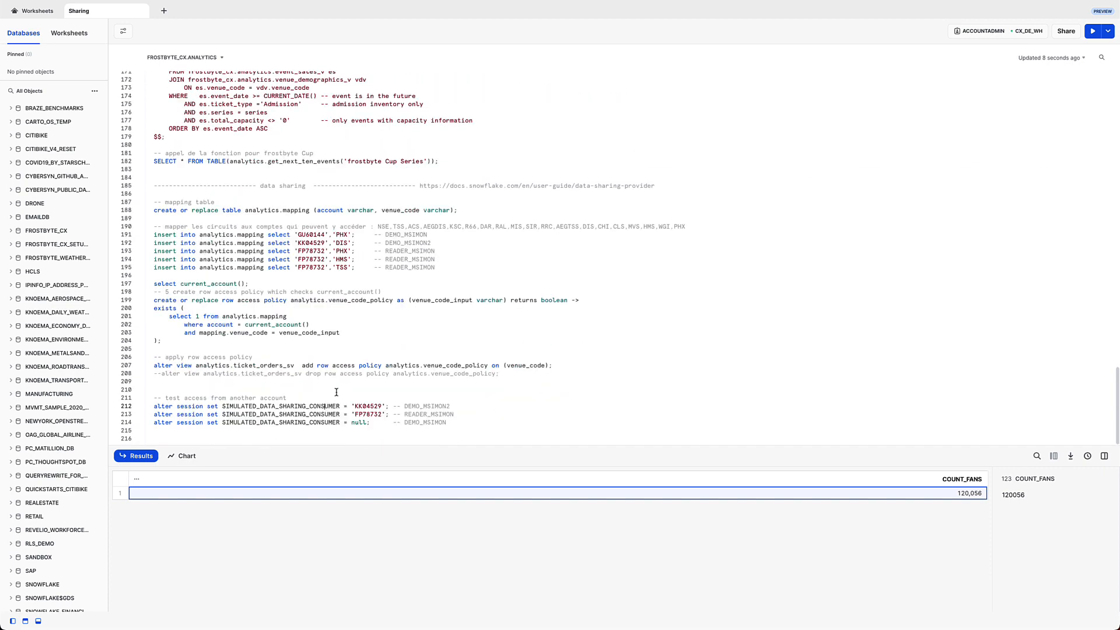
{"action": "key", "text": "ctrl+Return"}
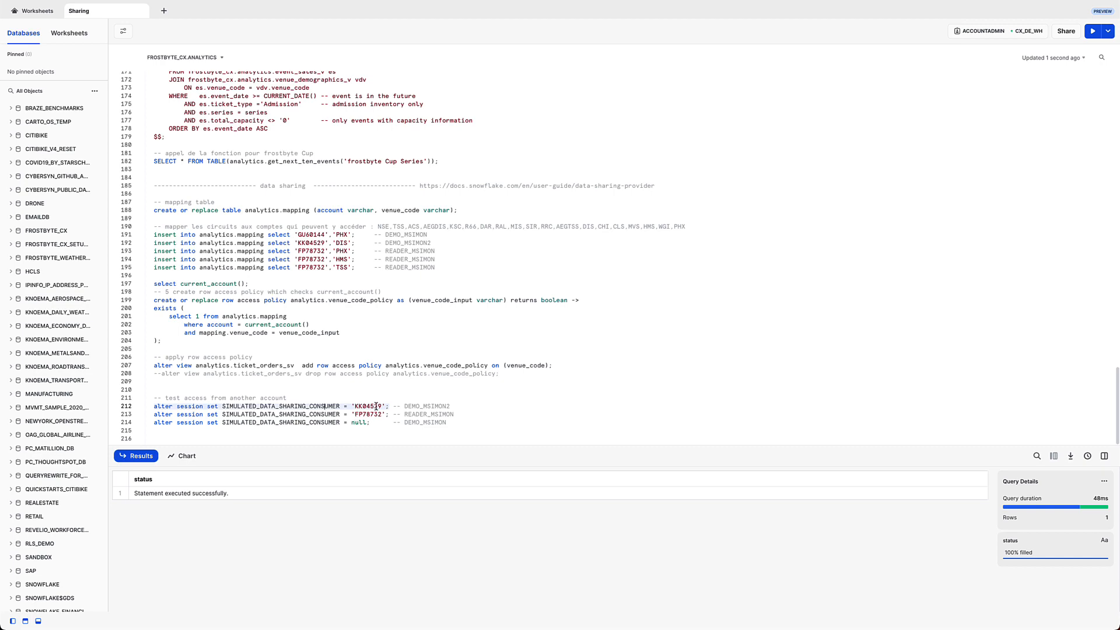
{"action": "scroll", "coordinate": [367, 397], "scroll_direction": "up", "scroll_amount": 2}
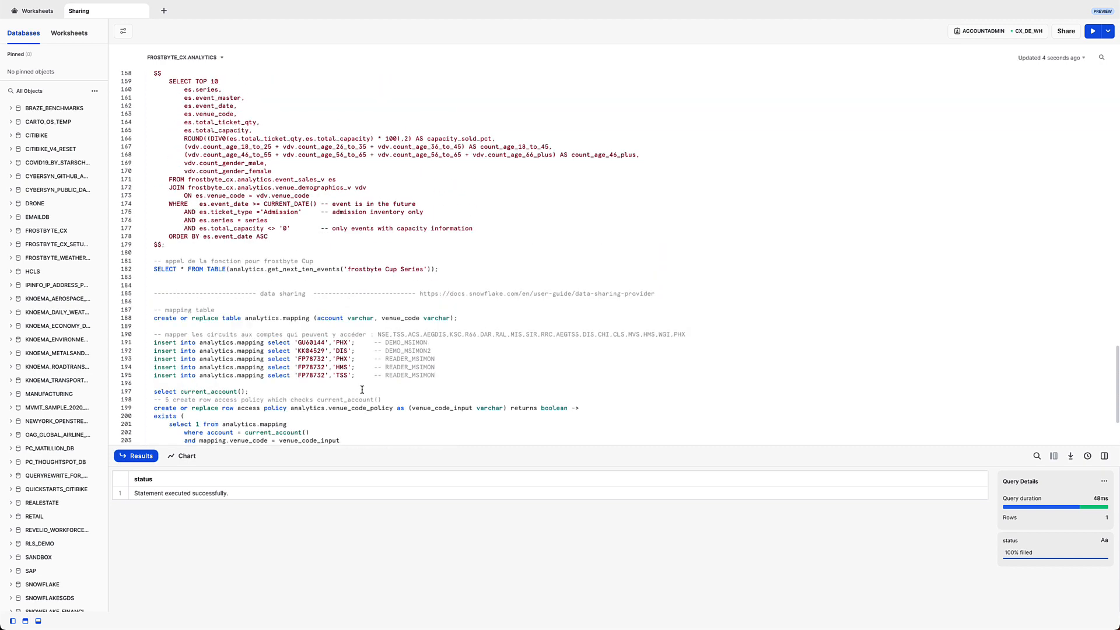
{"action": "scroll", "coordinate": [361, 390], "scroll_direction": "up", "scroll_amount": 5}
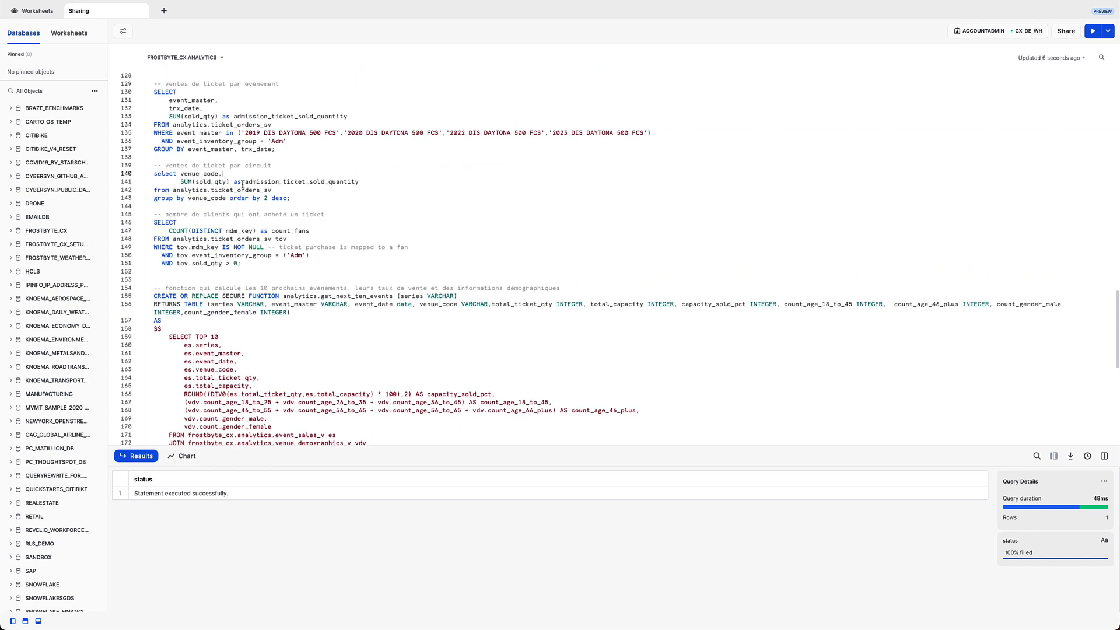
{"action": "key", "text": "ctrl+Return"}
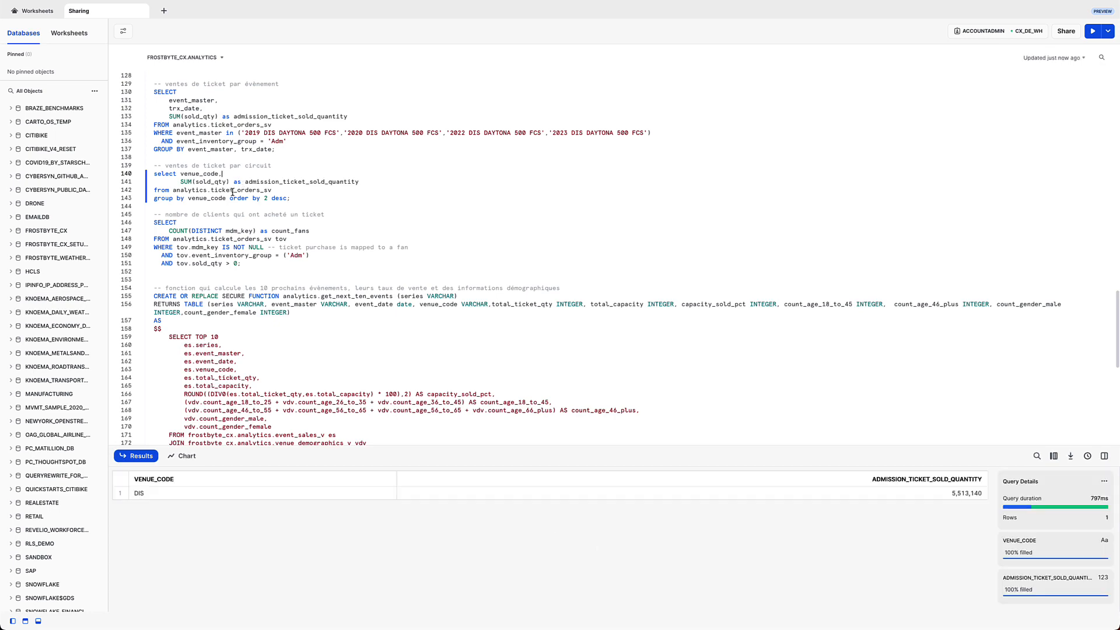
{"action": "left_click", "coordinate": [286, 493]}
{"action": "scroll", "coordinate": [282, 379], "scroll_direction": "down", "scroll_amount": 3}
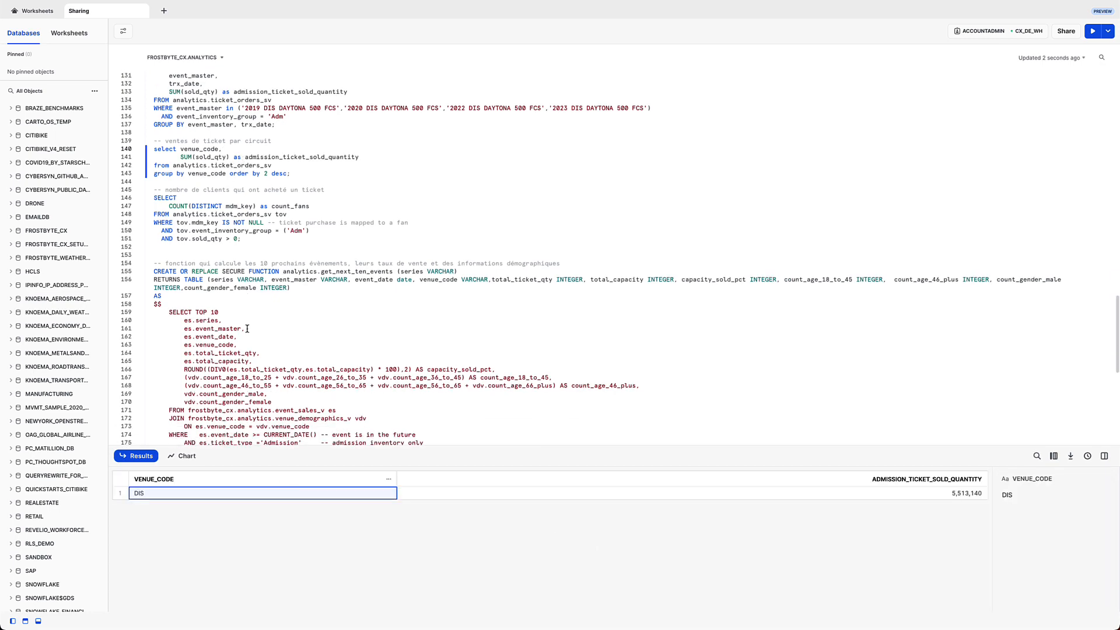
Set SIMULATED_DATA_SHARING_CONSUMER to the reader account, run the ticket sales per circuit query and inspect the returned venues.
{"action": "scroll", "coordinate": [282, 380], "scroll_direction": "down", "scroll_amount": 11}
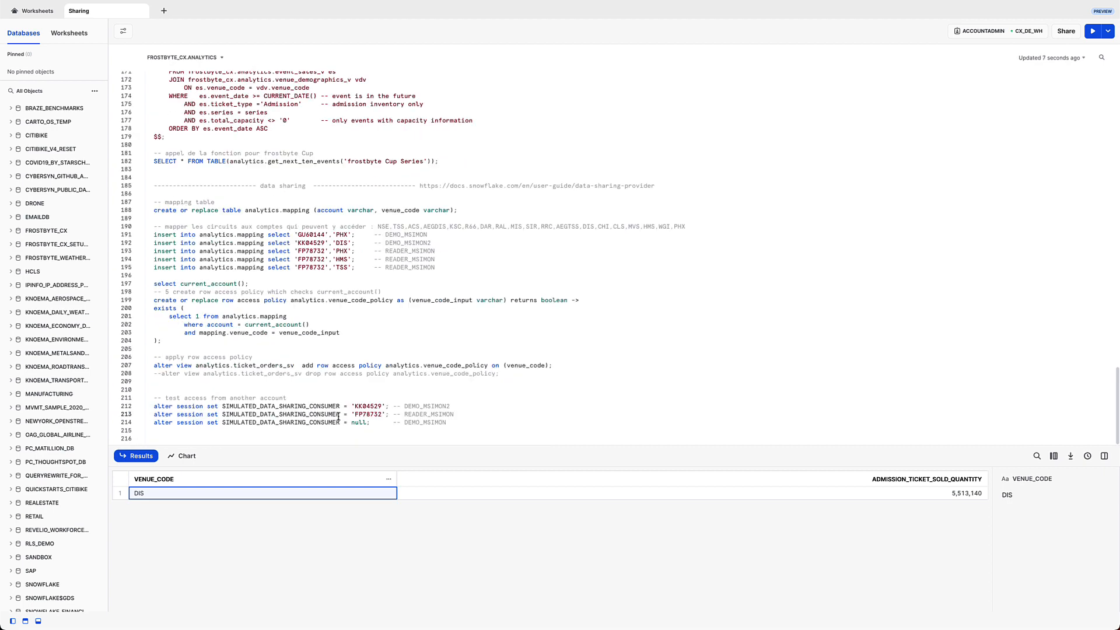
{"action": "left_click", "coordinate": [338, 417]}
{"action": "key", "text": "ctrl+Return"}
{"action": "scroll", "coordinate": [319, 410], "scroll_direction": "up", "scroll_amount": 1}
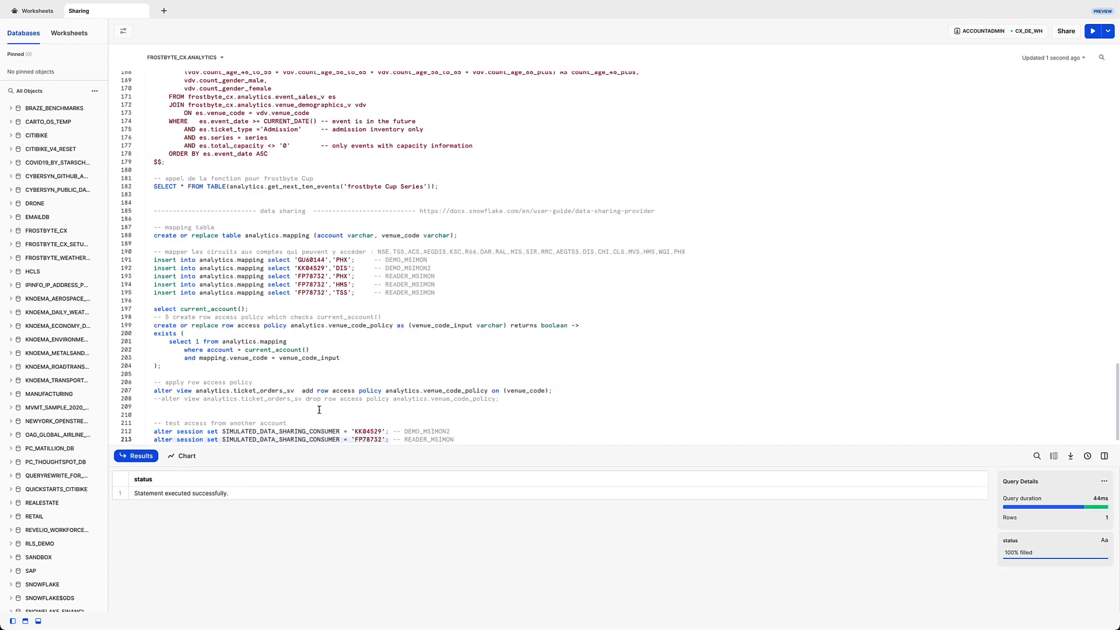
{"action": "scroll", "coordinate": [320, 411], "scroll_direction": "up", "scroll_amount": 20}
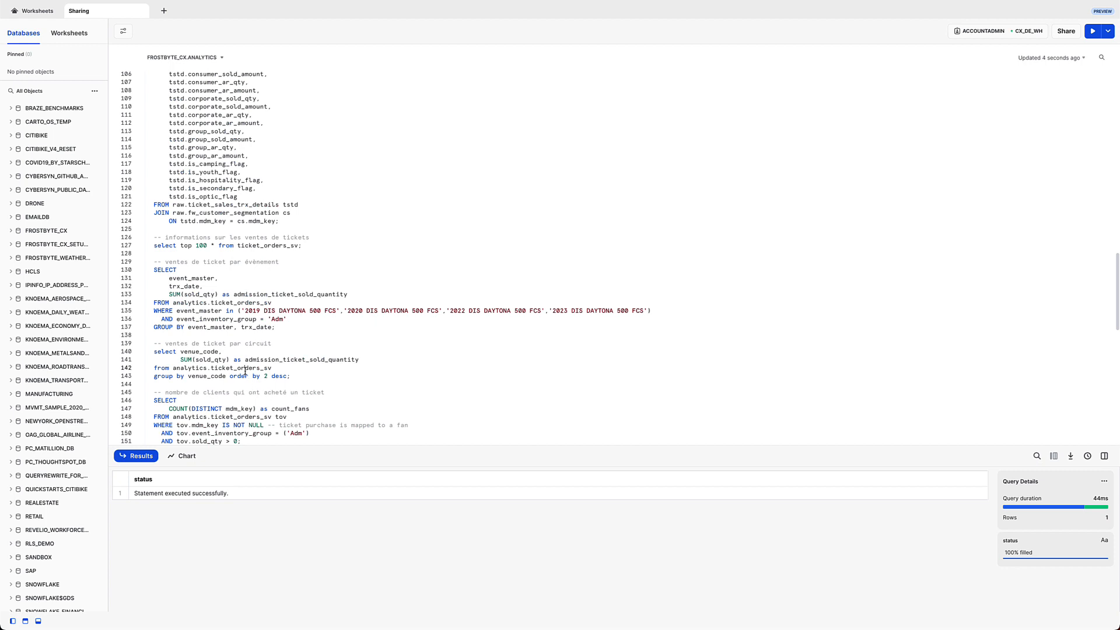
{"action": "left_click", "coordinate": [246, 370]}
{"action": "key", "text": "ctrl+Return"}
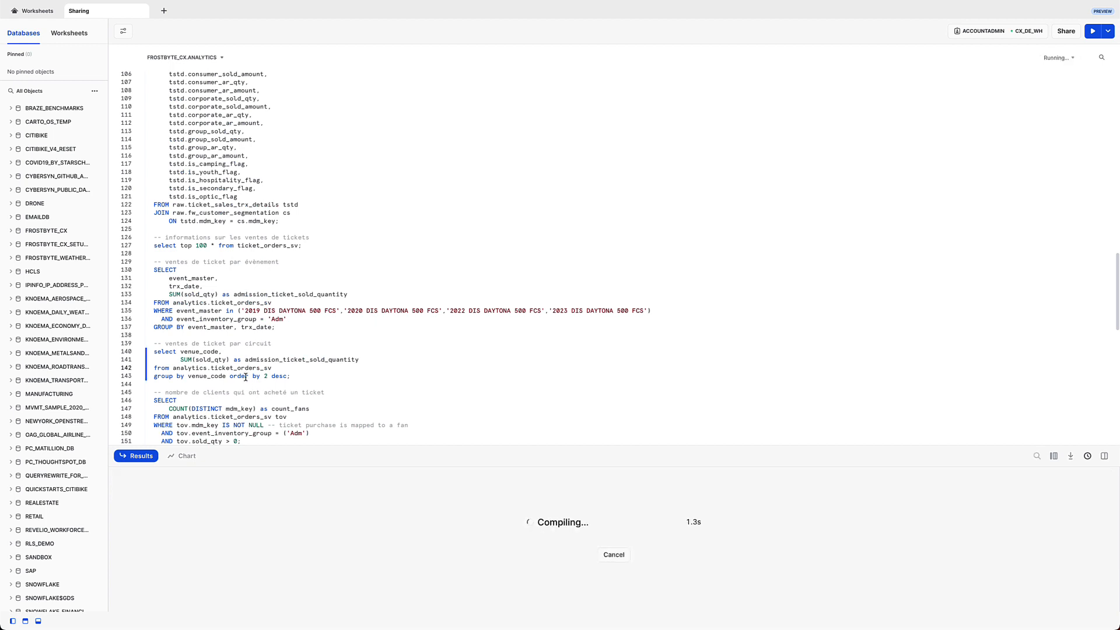
{"action": "left_click", "coordinate": [193, 497]}
{"action": "left_click", "coordinate": [195, 507]}
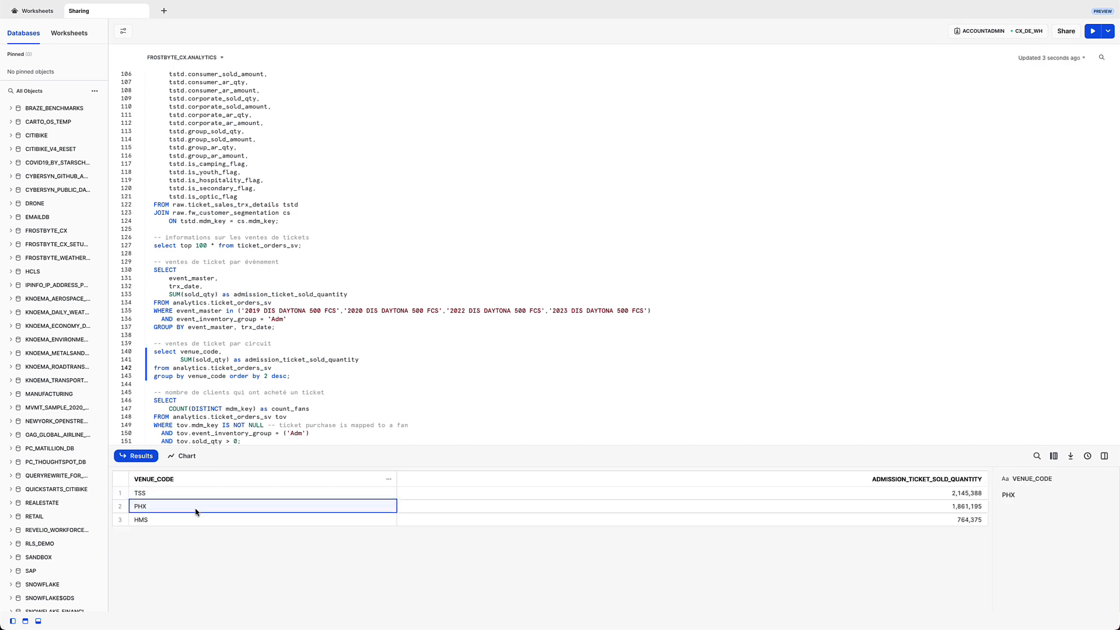
{"action": "left_click", "coordinate": [195, 519]}
{"action": "scroll", "coordinate": [210, 416], "scroll_direction": "down", "scroll_amount": 1}
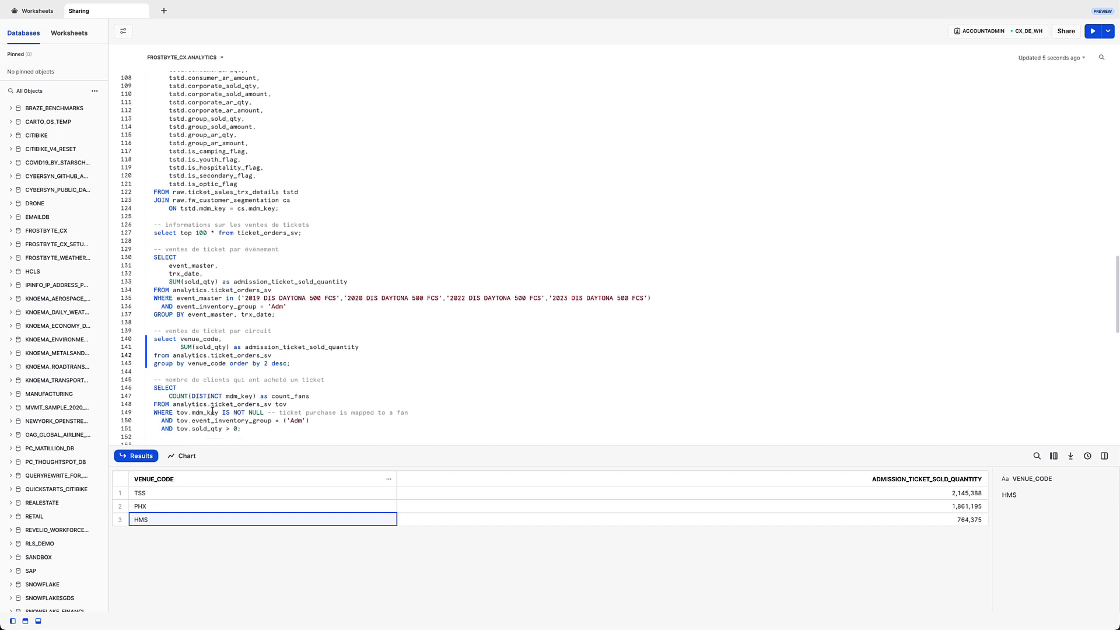
{"action": "left_click", "coordinate": [219, 429]}
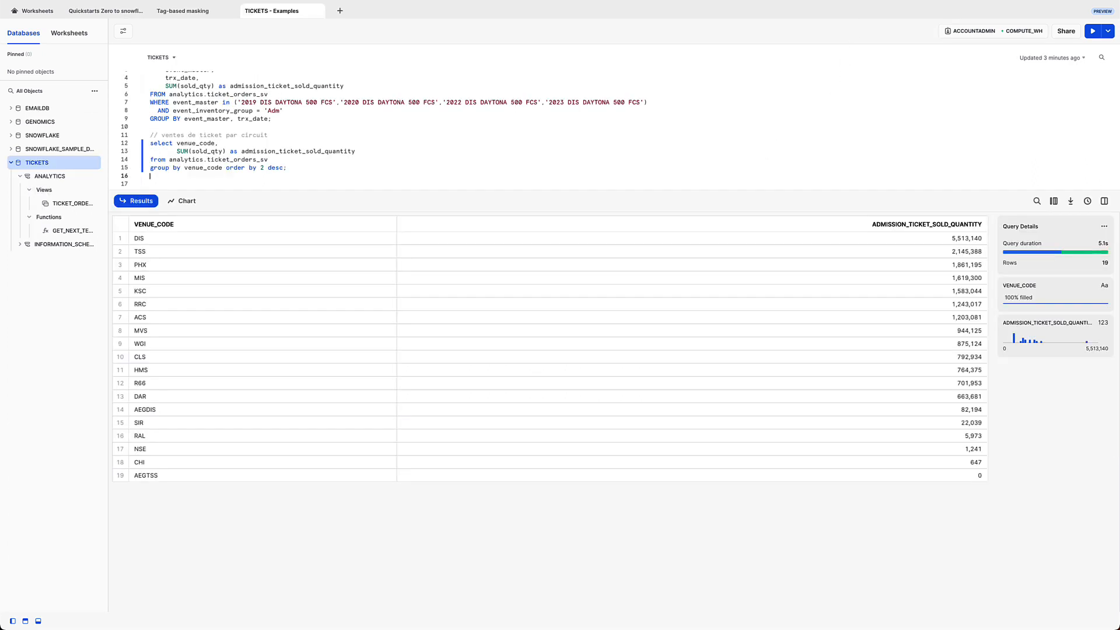
Rerun the ticket sales per circuit query in the consumer account's TICKETS - Examples worksheet and check the returned venue.
{"action": "scroll", "coordinate": [336, 170], "scroll_direction": "up", "scroll_amount": 1}
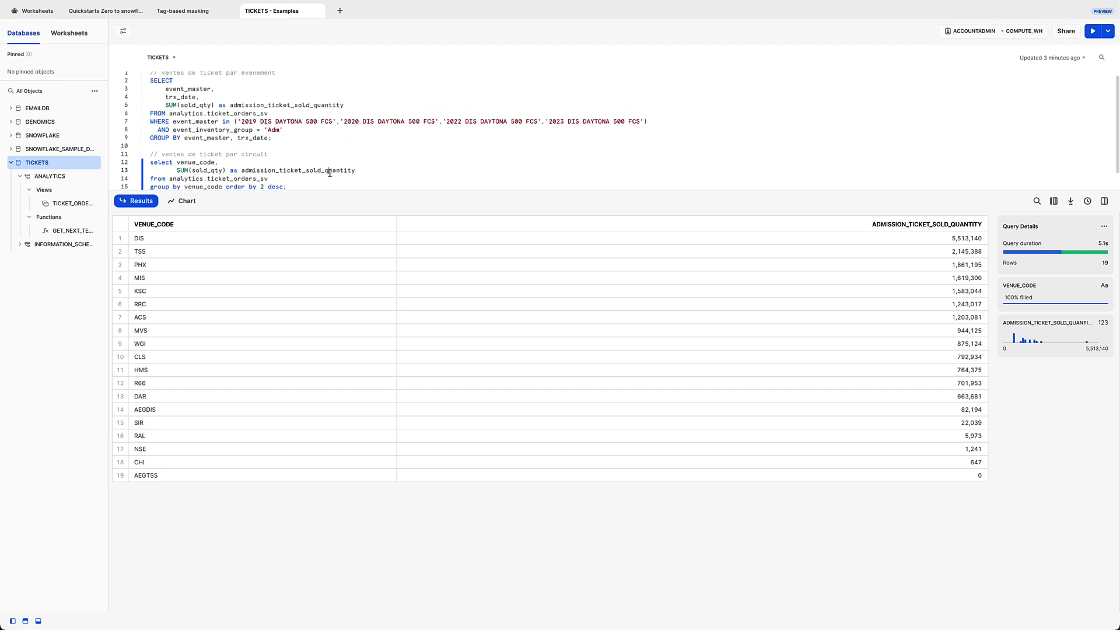
{"action": "key", "text": "ctrl+Return"}
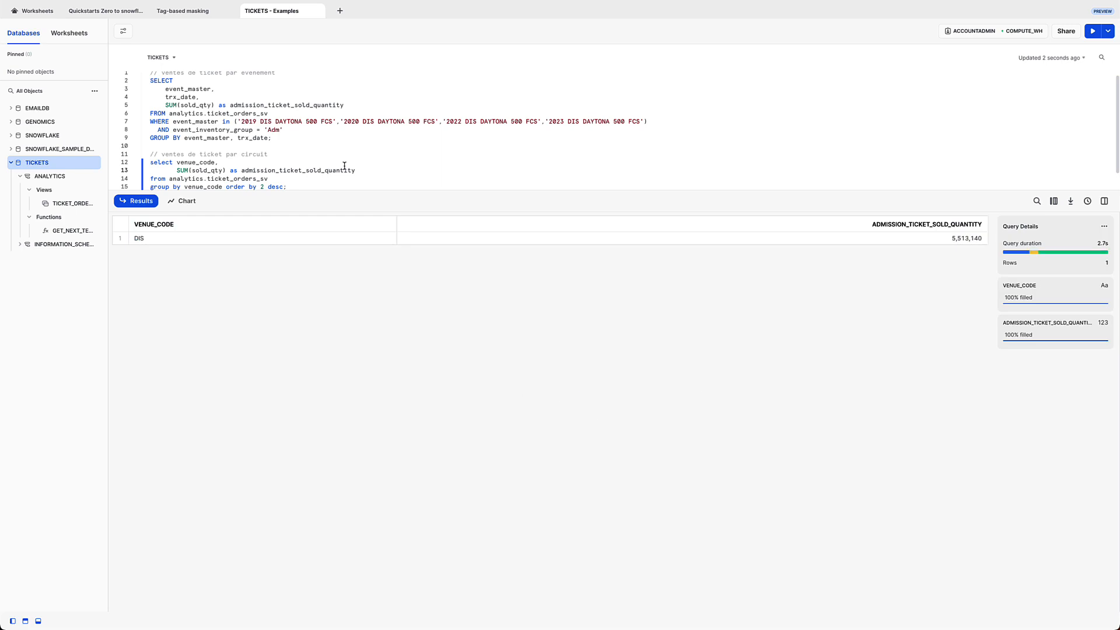
{"action": "left_click", "coordinate": [345, 244]}
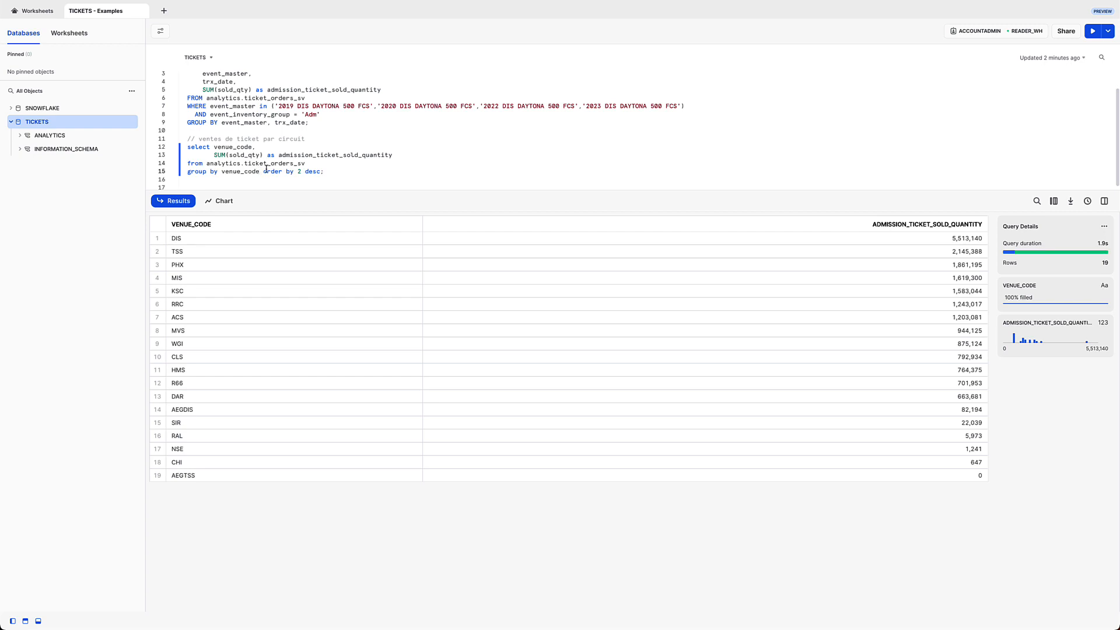
Rerun the ticket sales per circuit query in the reader account's TICKETS - Examples worksheet and check each returned venue.
{"action": "key", "text": "ctrl+Return"}
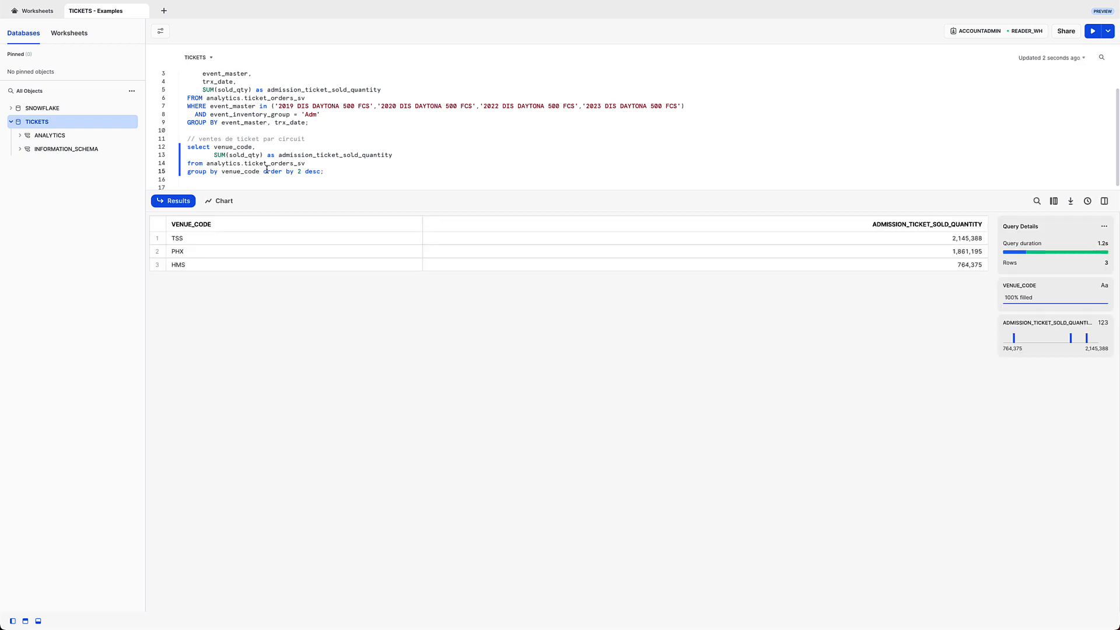
{"action": "left_click", "coordinate": [270, 243]}
{"action": "left_click", "coordinate": [274, 256]}
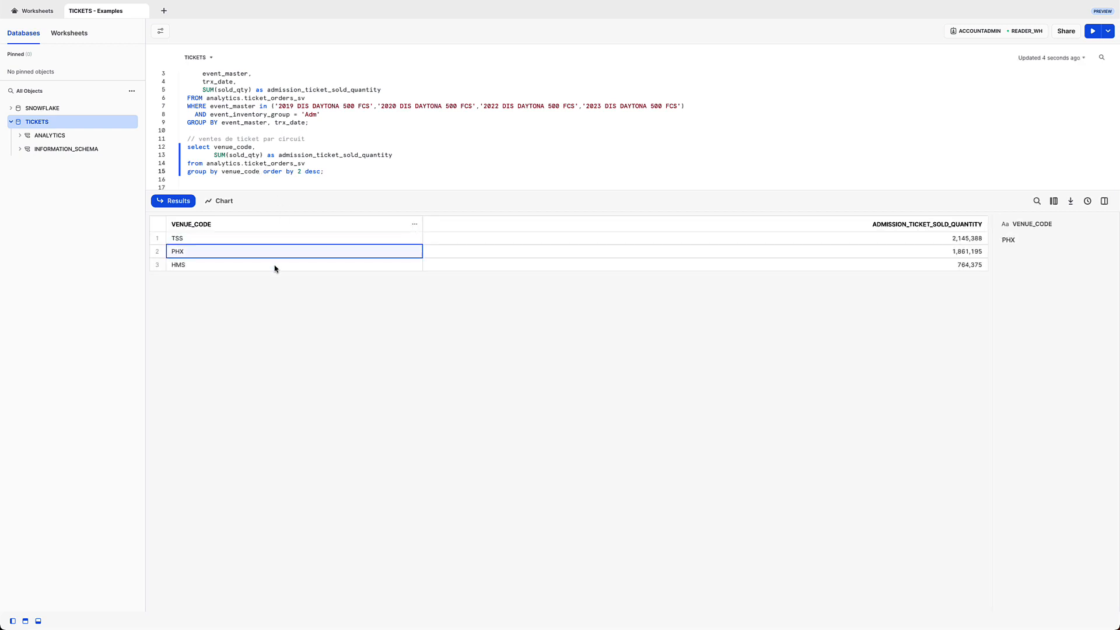
Check the HMS venue in the reader account's query results.
{"action": "left_click", "coordinate": [276, 266]}
{"action": "left_click", "coordinate": [300, 294]}
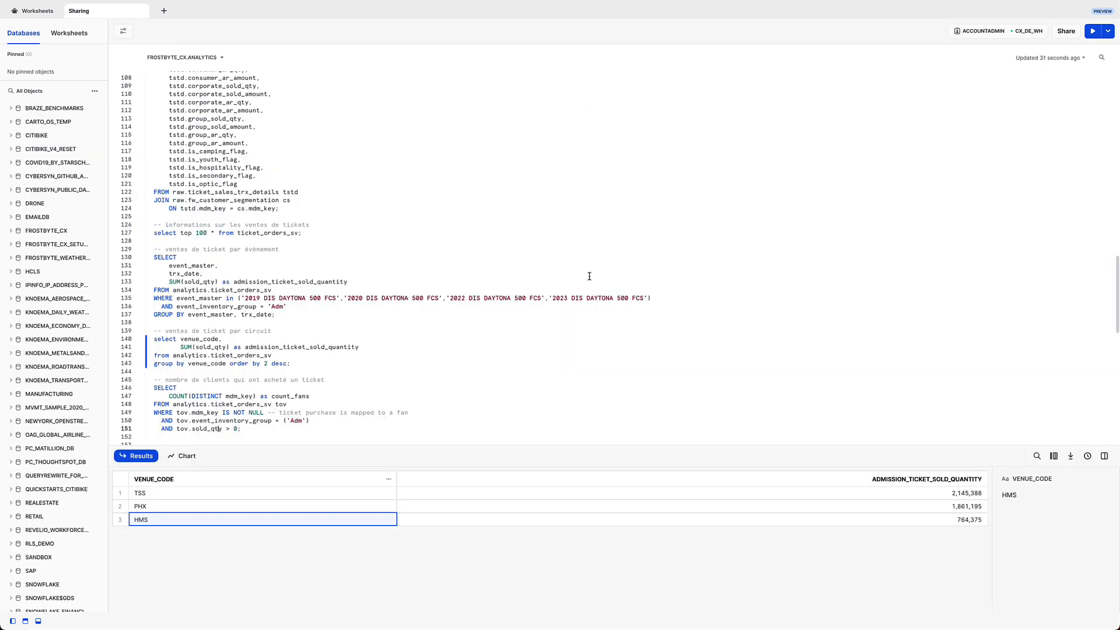
In the Sharing worksheet, reset SIMULATED_DATA_SHARING_CONSUMER to null and rerun the ticket sales per circuit query.
{"action": "scroll", "coordinate": [588, 286], "scroll_direction": "down", "scroll_amount": 2}
{"action": "scroll", "coordinate": [587, 298], "scroll_direction": "down", "scroll_amount": 10}
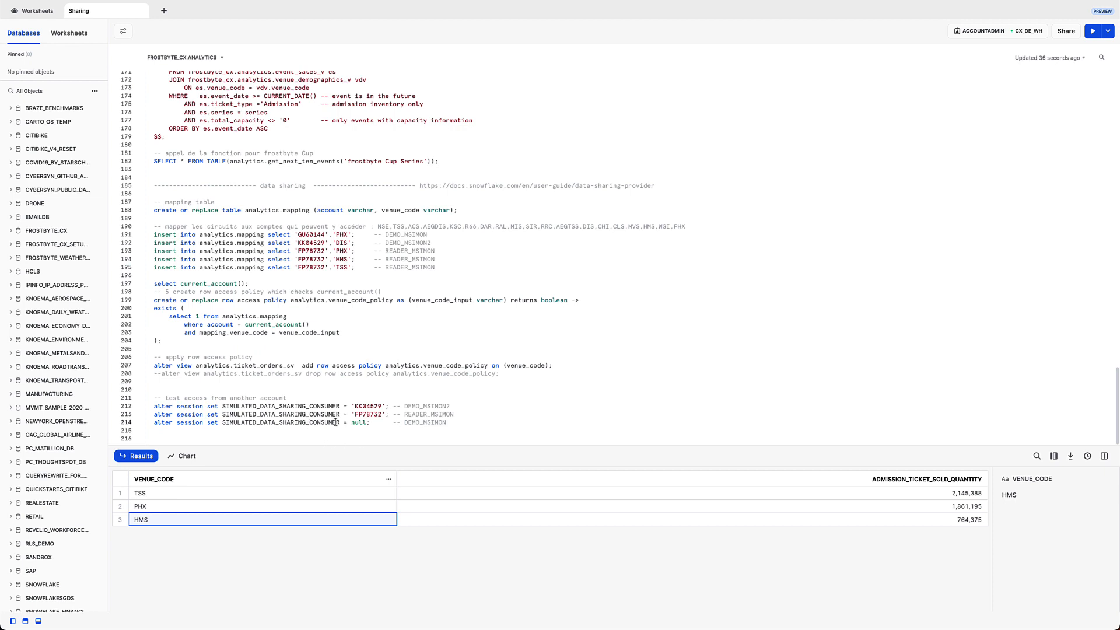
{"action": "key", "text": "super+Return"}
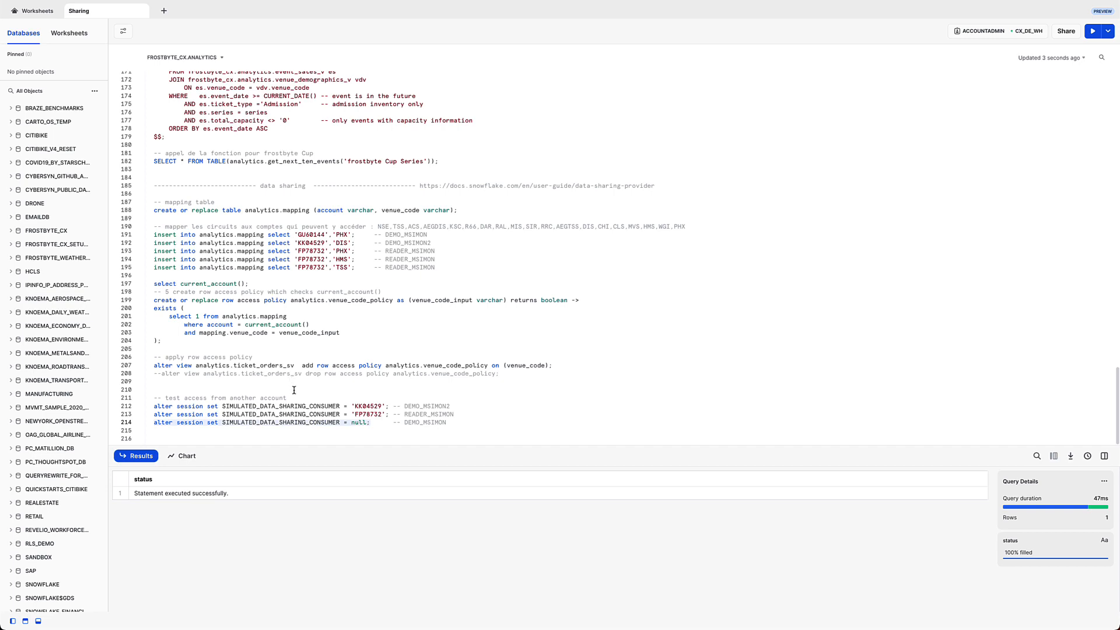
{"action": "scroll", "coordinate": [294, 390], "scroll_direction": "up", "scroll_amount": 11}
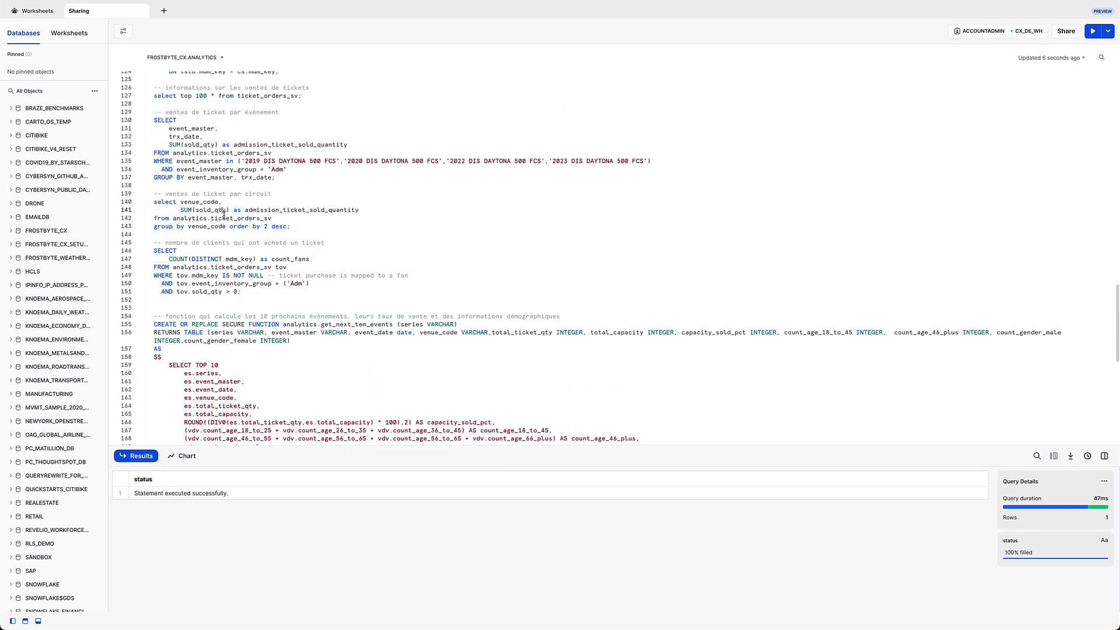
{"action": "left_click", "coordinate": [223, 210]}
{"action": "key", "text": "super+Return"}
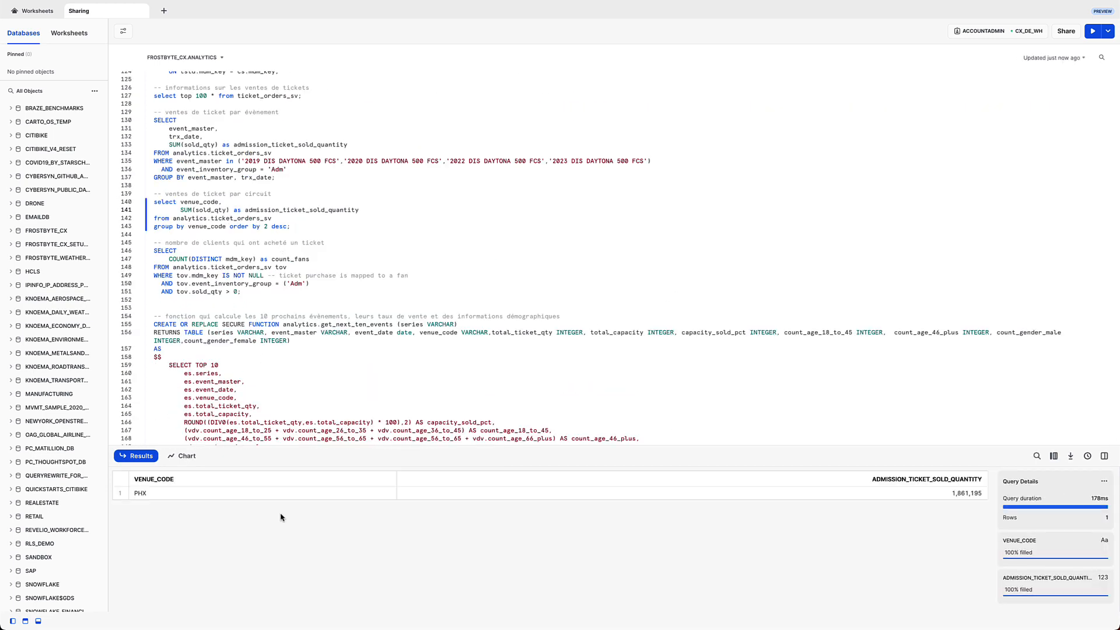
Uncomment and run the statement dropping analytics.venue_code_policy from analytics.ticket_orders_sv, and rerun the ticket sales per circuit query.
{"action": "scroll", "coordinate": [199, 421], "scroll_direction": "down", "scroll_amount": 11}
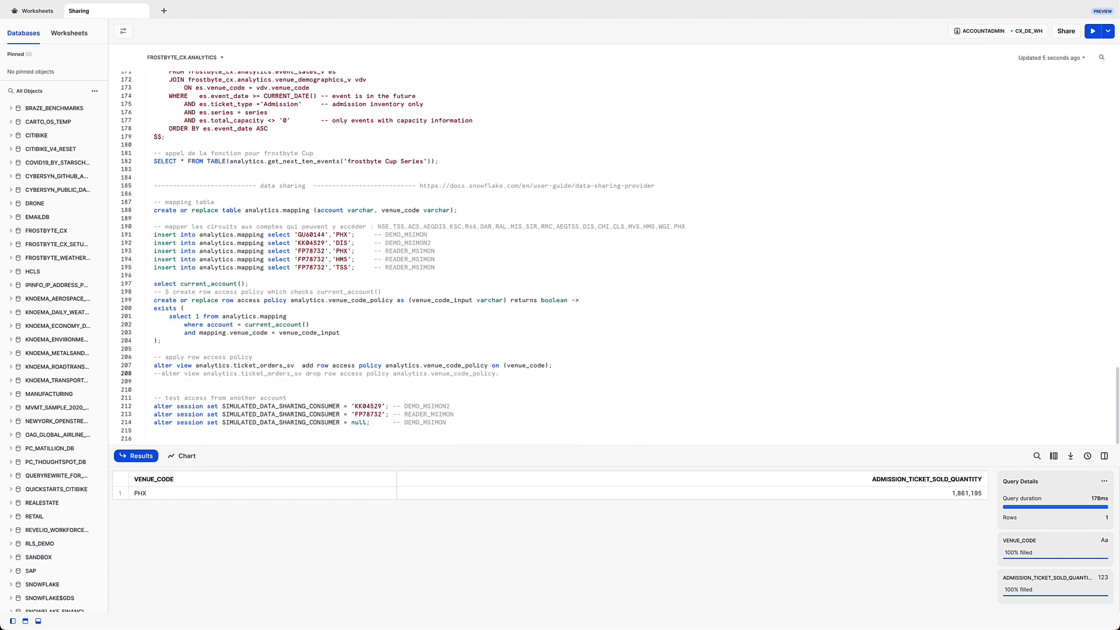
{"action": "key", "text": "super+slash"}
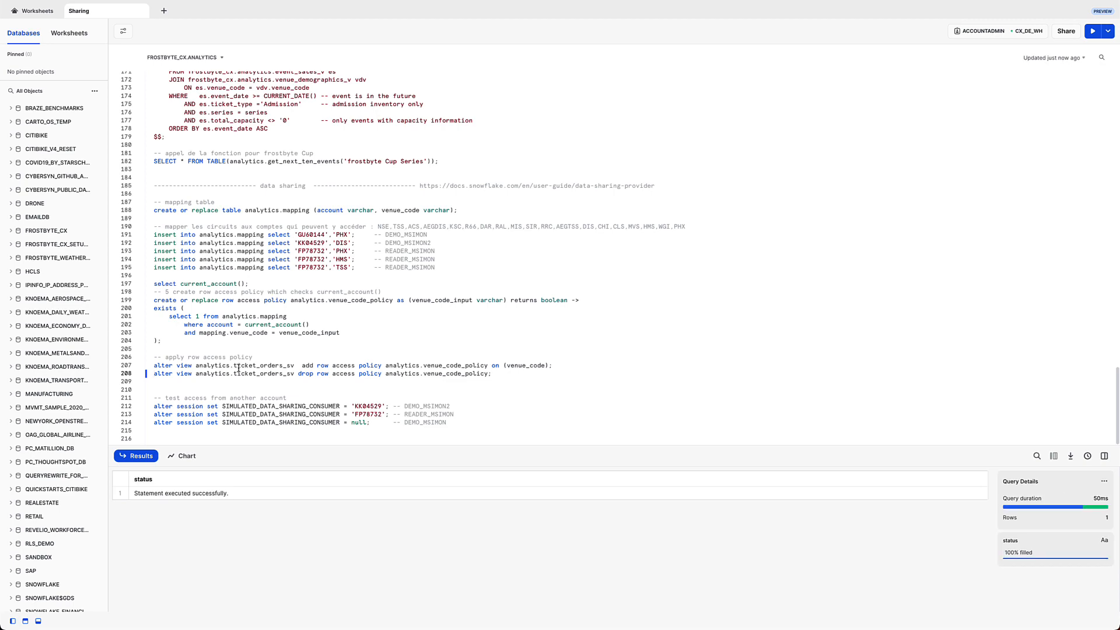
{"action": "scroll", "coordinate": [301, 377], "scroll_direction": "up", "scroll_amount": 3}
{"action": "scroll", "coordinate": [301, 378], "scroll_direction": "up", "scroll_amount": 10}
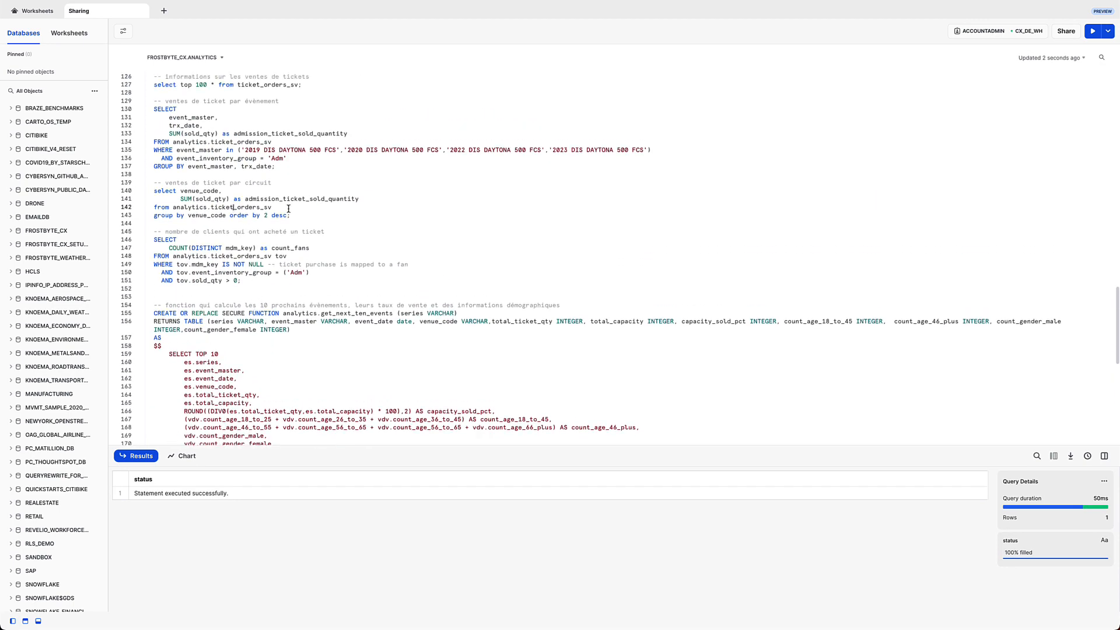
{"action": "key", "text": "super+Return"}
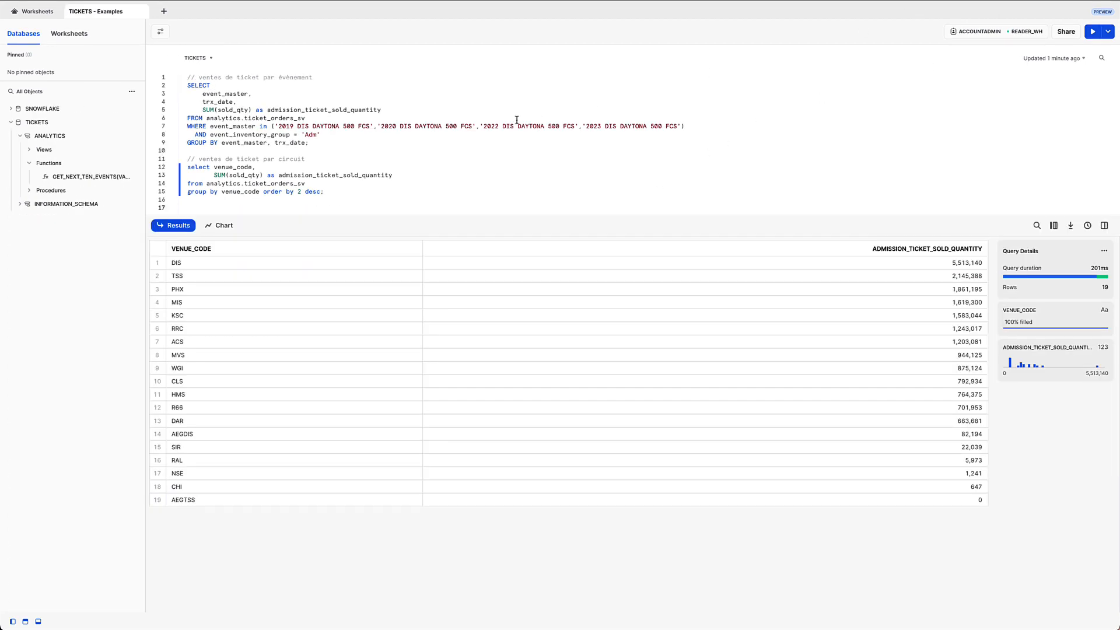
In the reader account's TICKETS - Examples worksheet, run SELECT * FROM TABLE(analytics.get_next_ten_events('frostbyte Cup Series')); and inspect the event, venue, capacity and demographic columns.
{"action": "type", "text": "SELECT * FROM TABLE(analytics.get_next_ten_events('frostbyte Cup Series'));"}
{"action": "key", "text": "super+Return"}
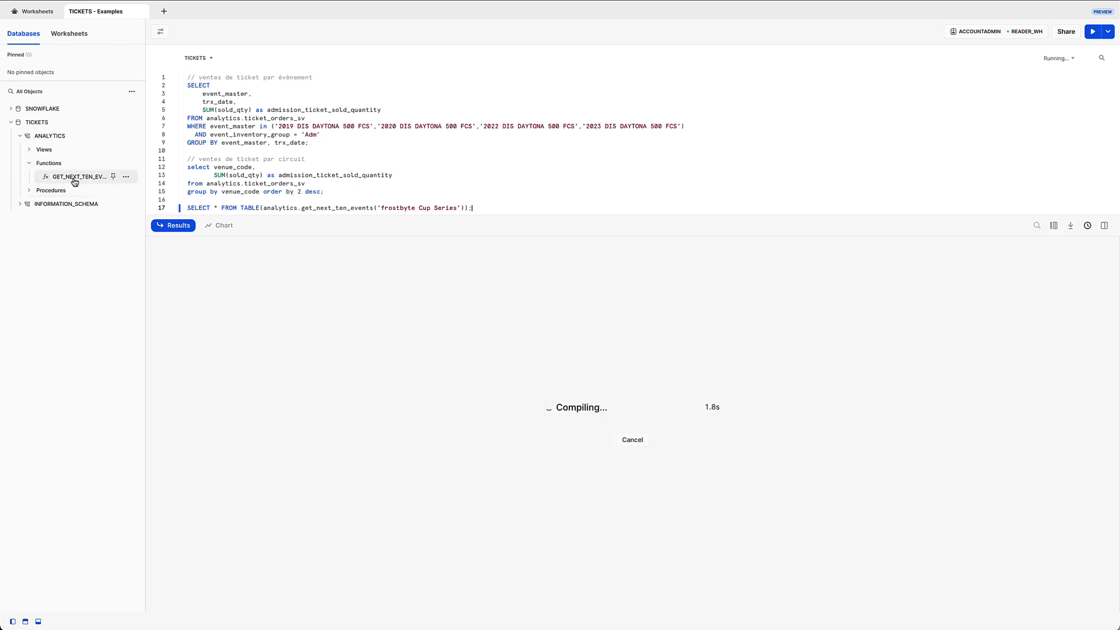
{"action": "mouse_move", "coordinate": [74, 182]}
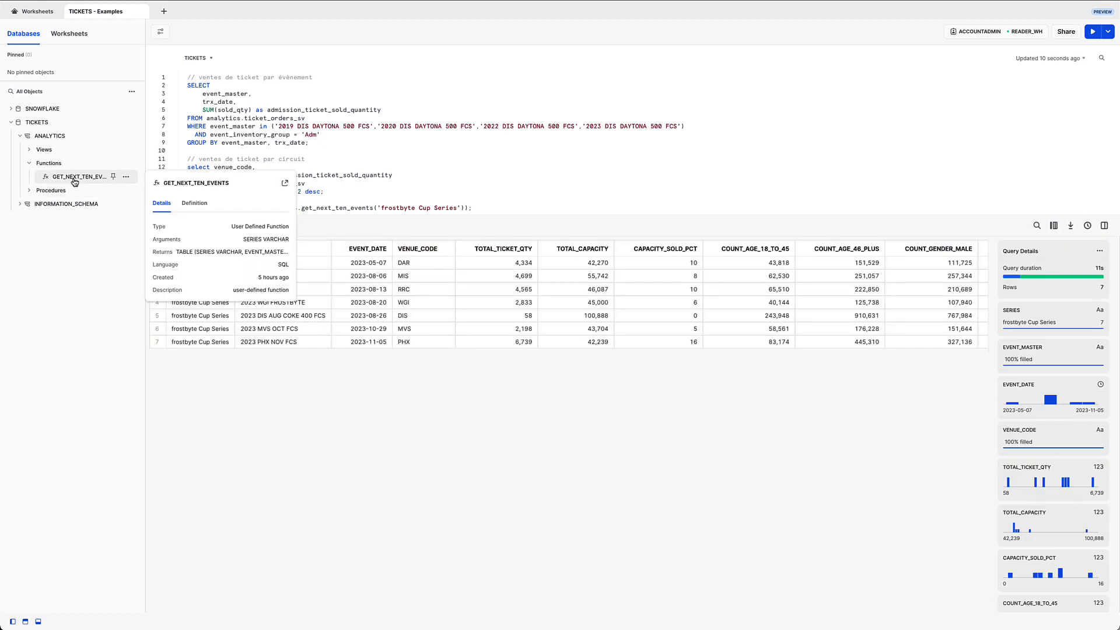
{"action": "left_click", "coordinate": [258, 264]}
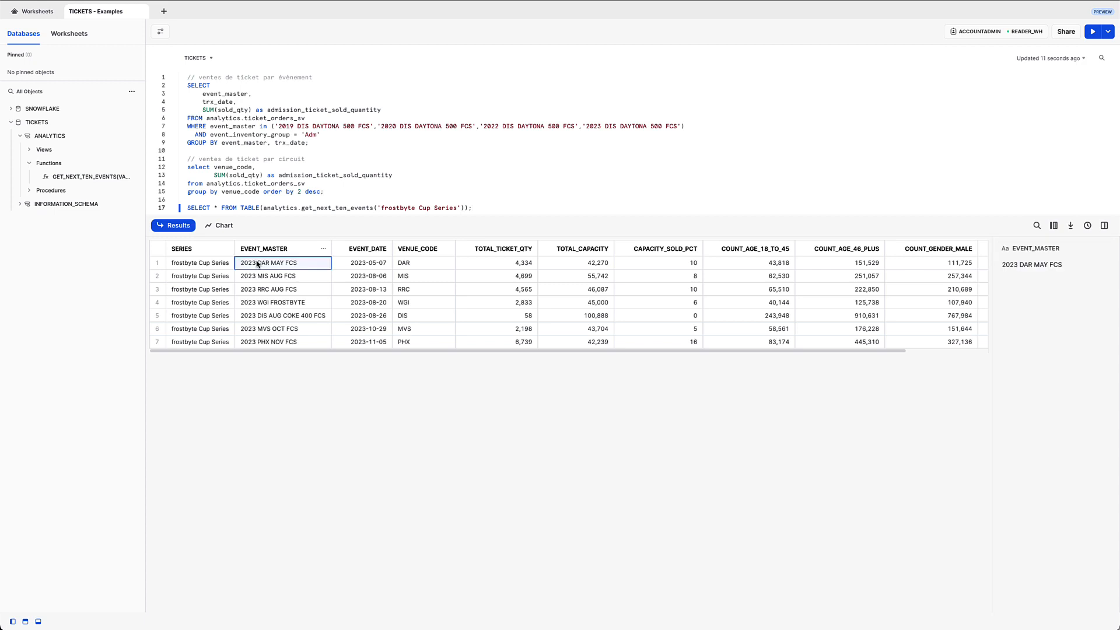
{"action": "left_click", "coordinate": [405, 265]}
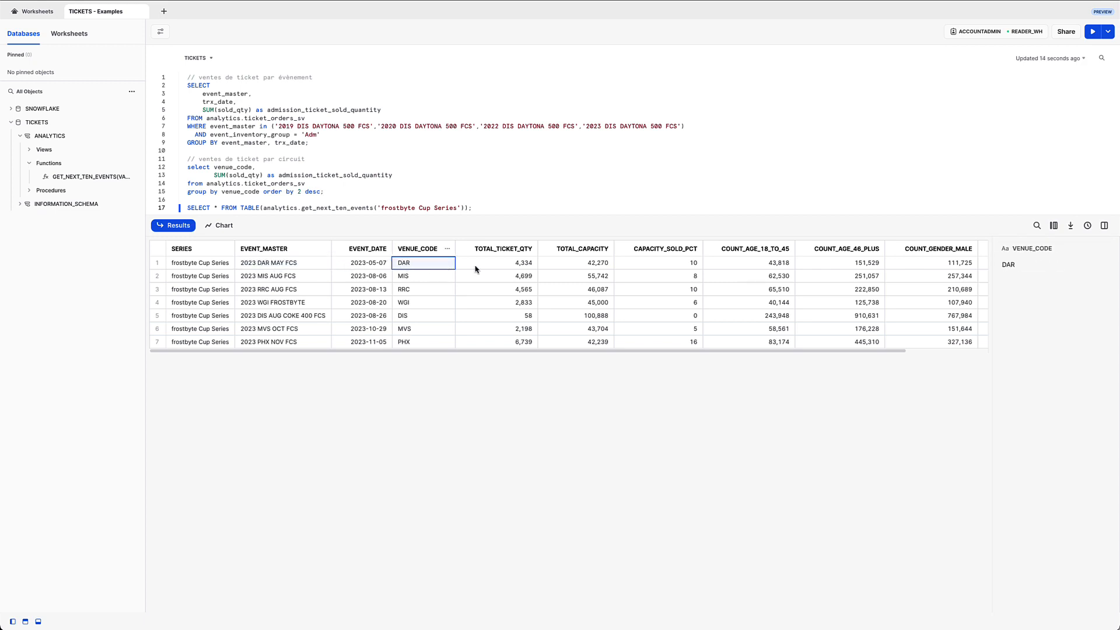
{"action": "left_click", "coordinate": [521, 268]}
{"action": "left_click", "coordinate": [653, 262]}
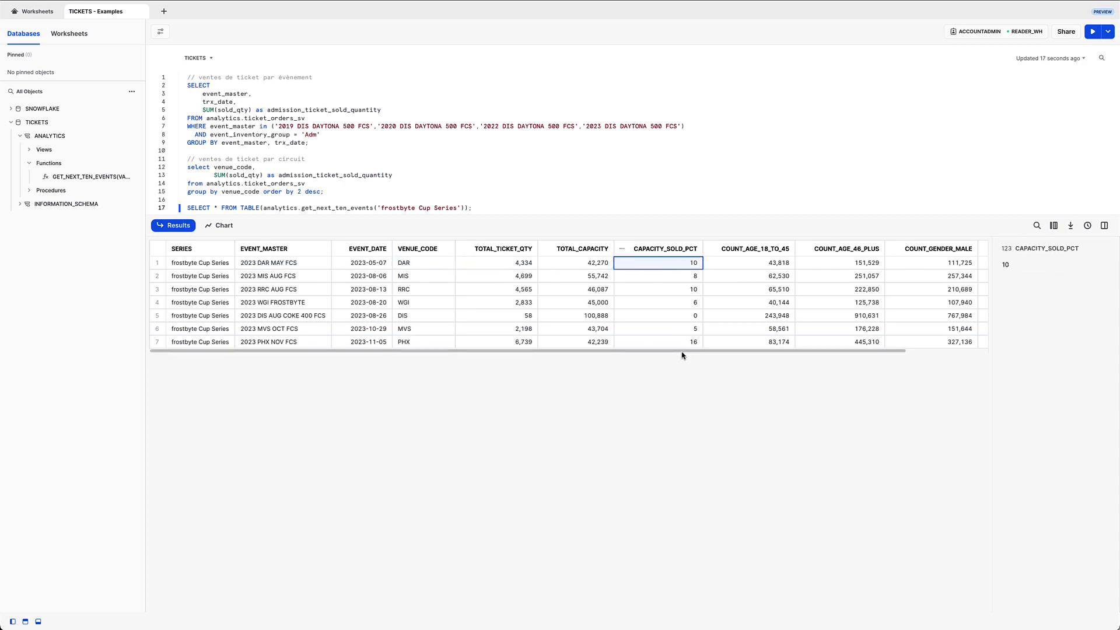
{"action": "left_click_drag", "start_coordinate": [682, 352], "coordinate": [784, 351]}
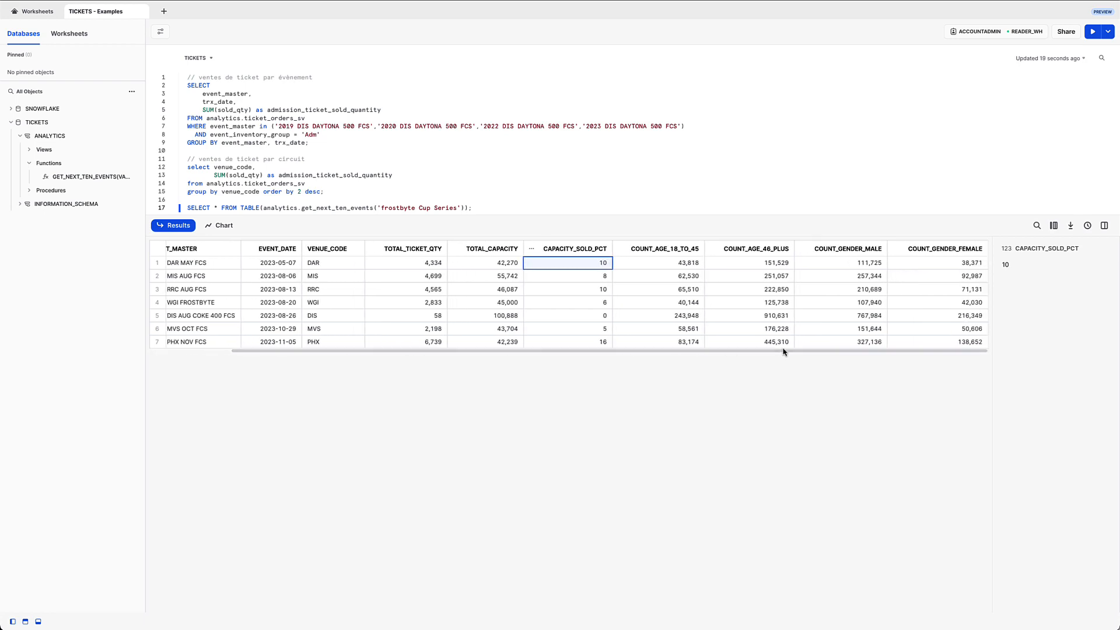